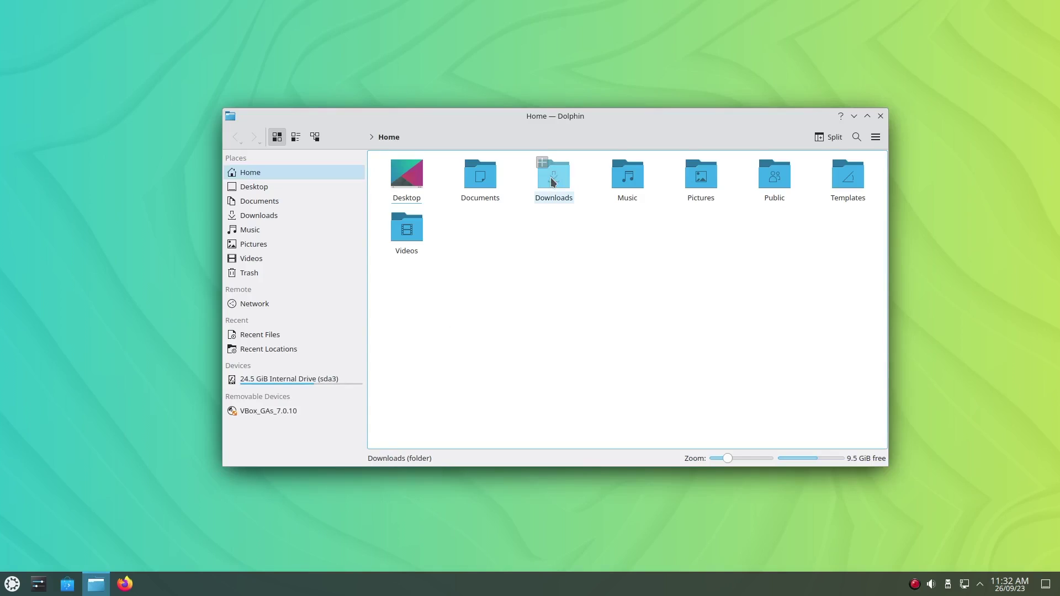
- Create a new text file in Documents, keeping the default name Text File.txt
left_click(485, 184)
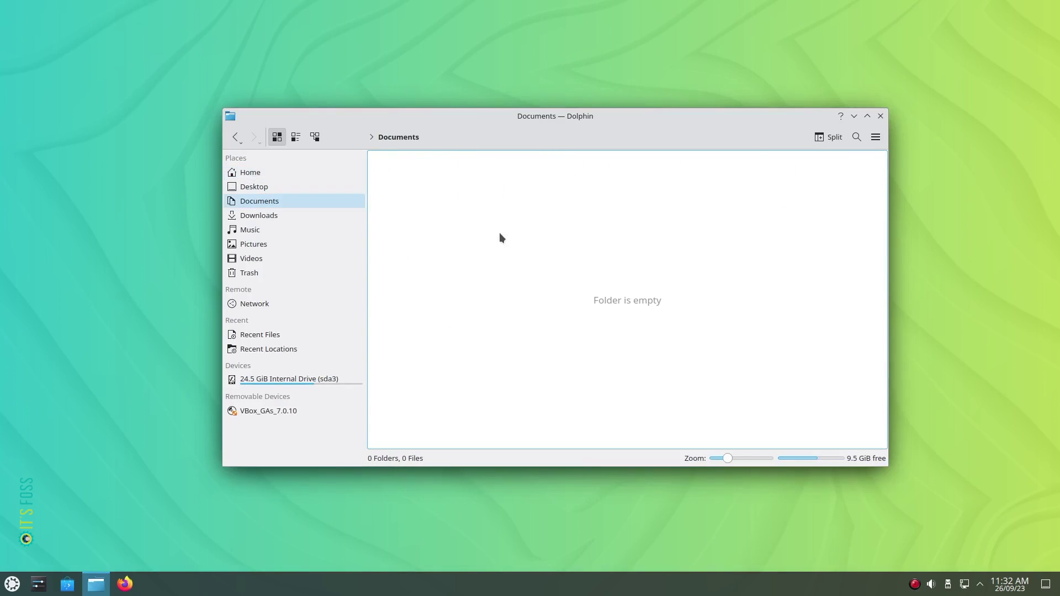
right_click(507, 186)
mouse_move(586, 194)
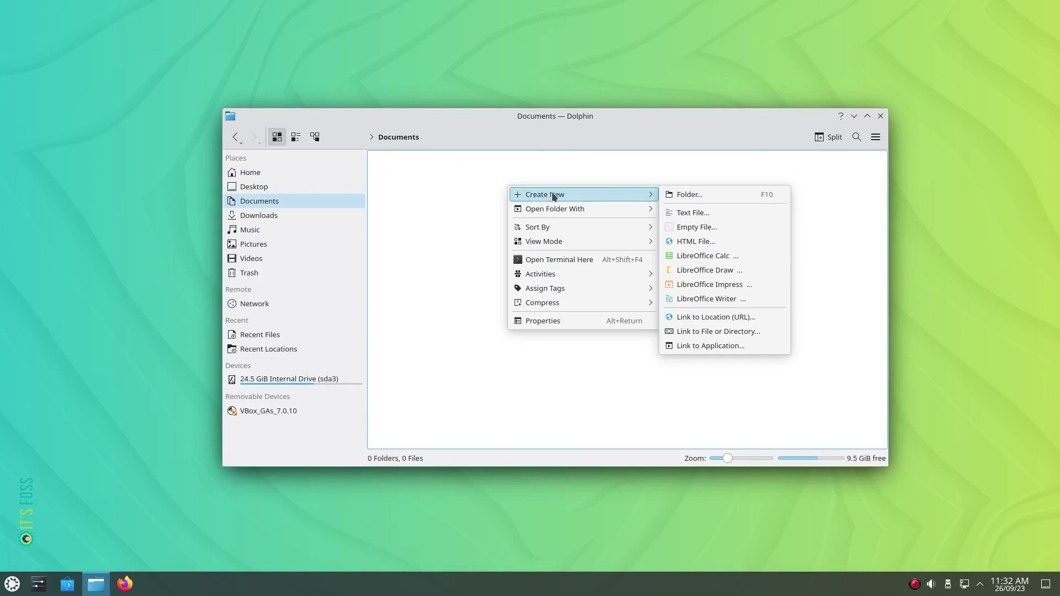
left_click(682, 213)
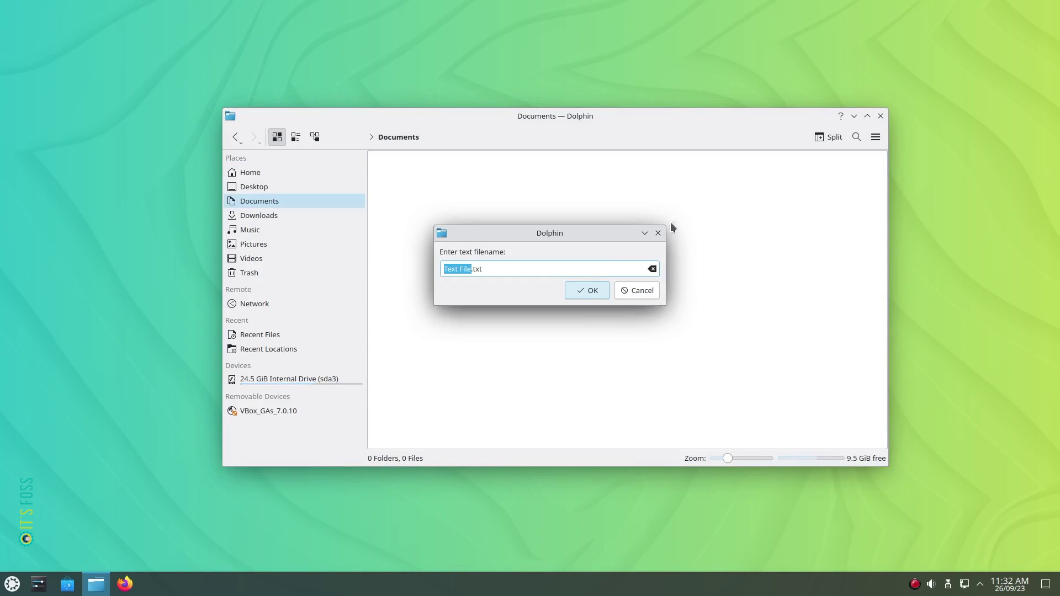
left_click(572, 287)
left_click(461, 249)
- Create a new HTML file in Documents, keeping the default name HTML File.html
right_click(472, 183)
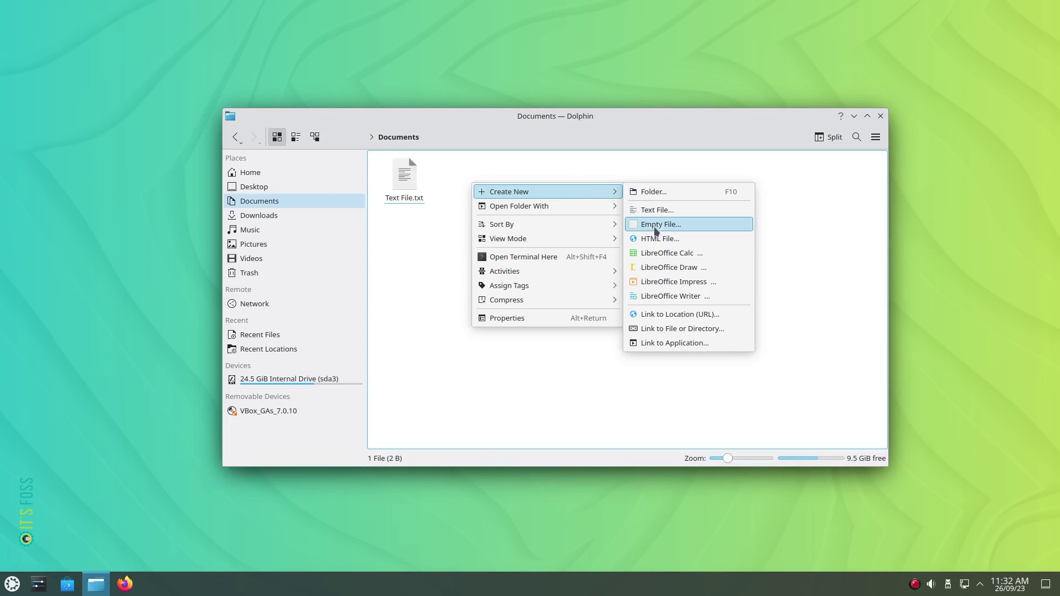
left_click(655, 240)
left_click(585, 290)
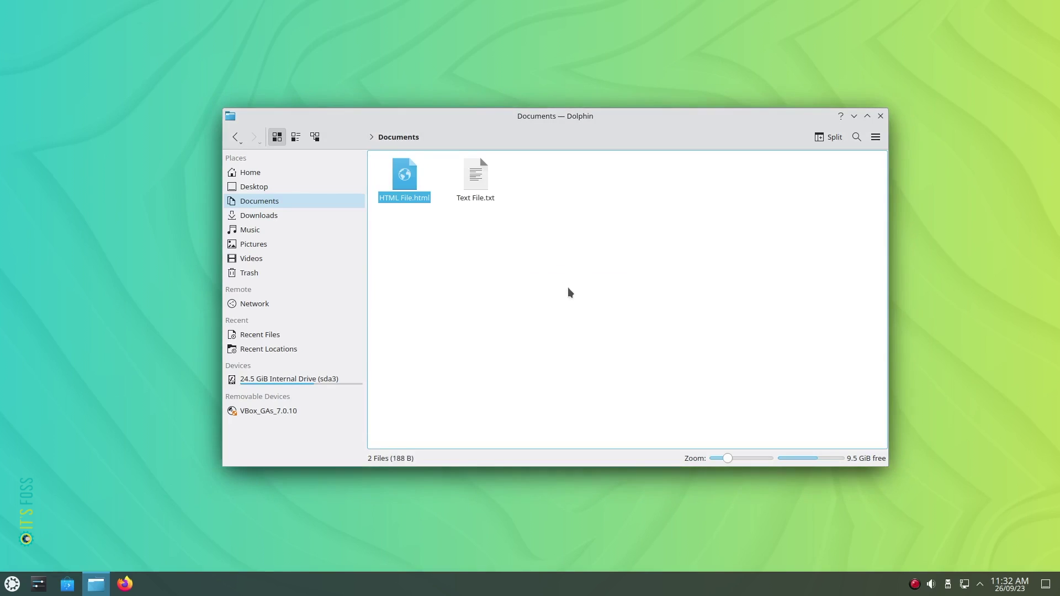
left_click(539, 248)
right_click(547, 189)
mouse_move(572, 199)
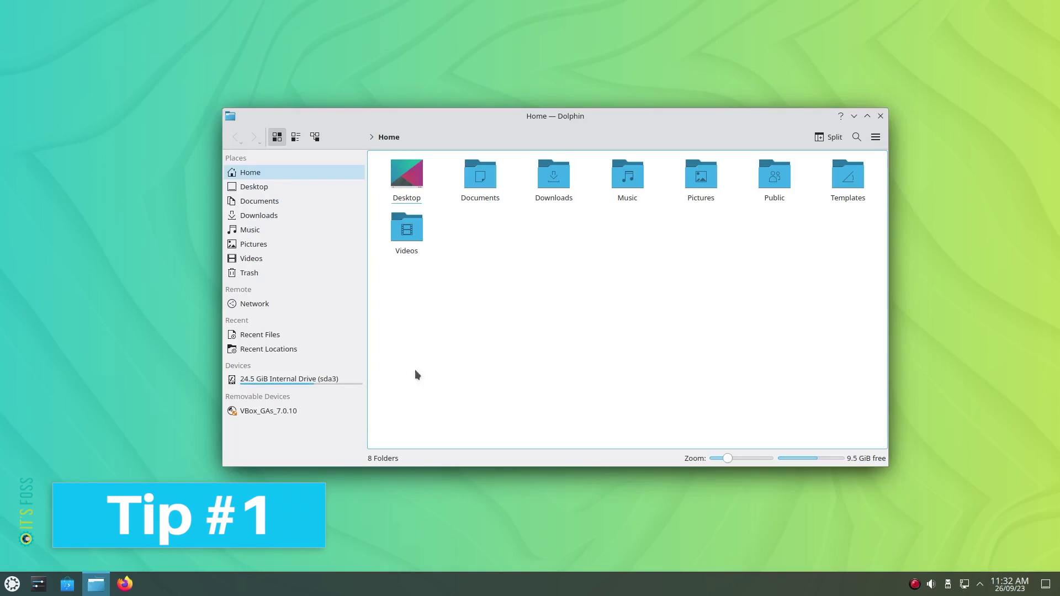
- Create Text File.txt in the empty Documents folder with its default name
left_click(486, 186)
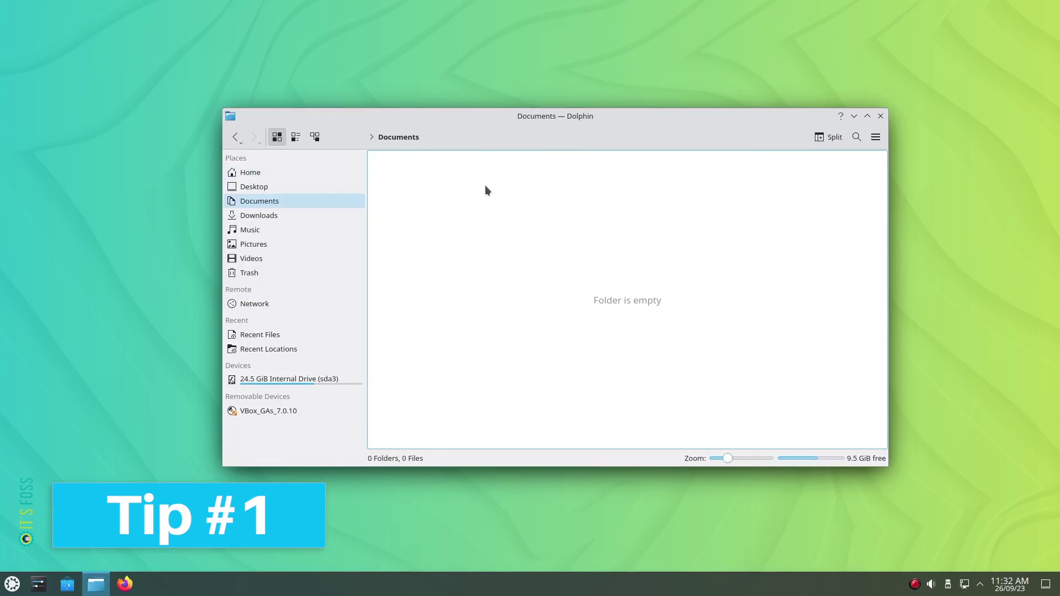
right_click(508, 188)
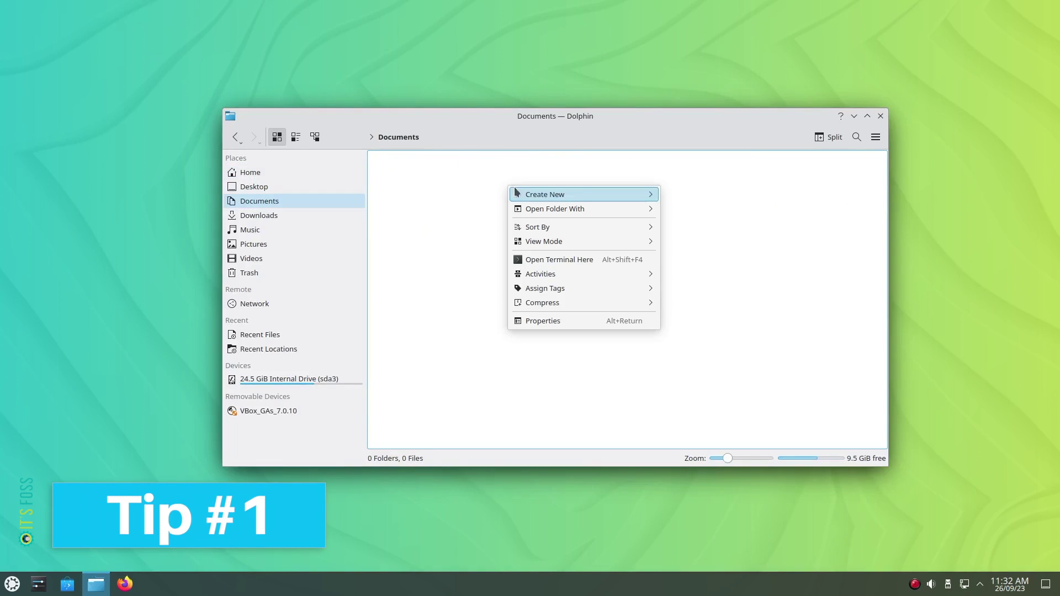
mouse_move(584, 194)
left_click(690, 213)
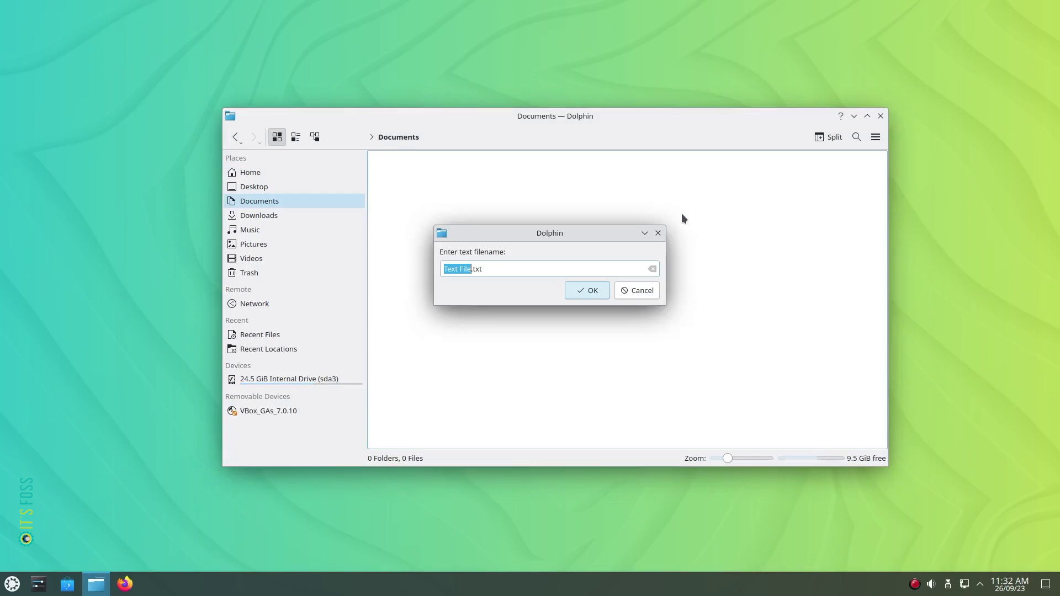
left_click(577, 290)
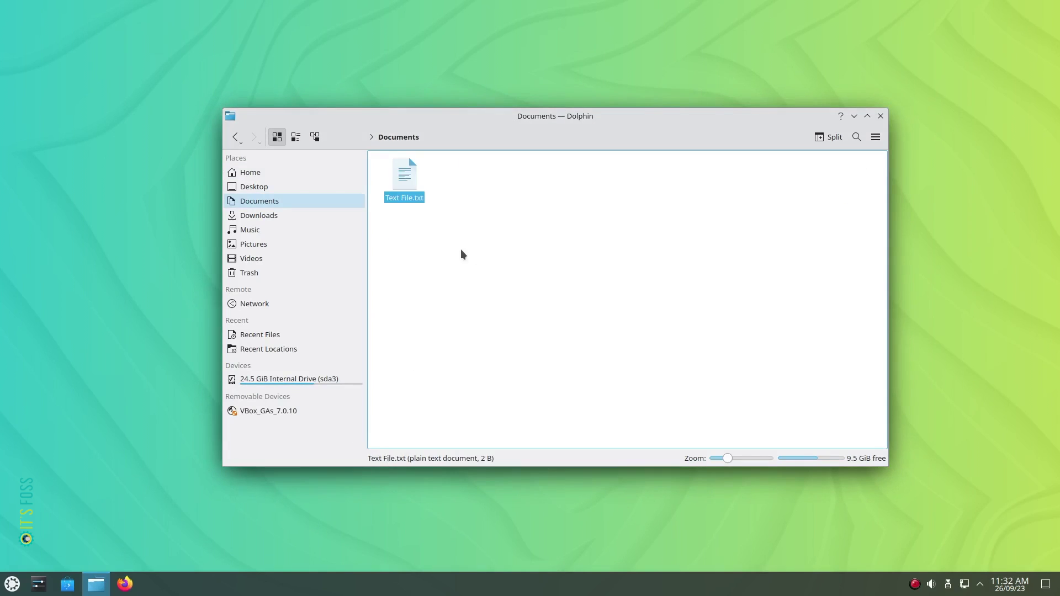
- Add HTML File.html to Documents with its default name
right_click(471, 183)
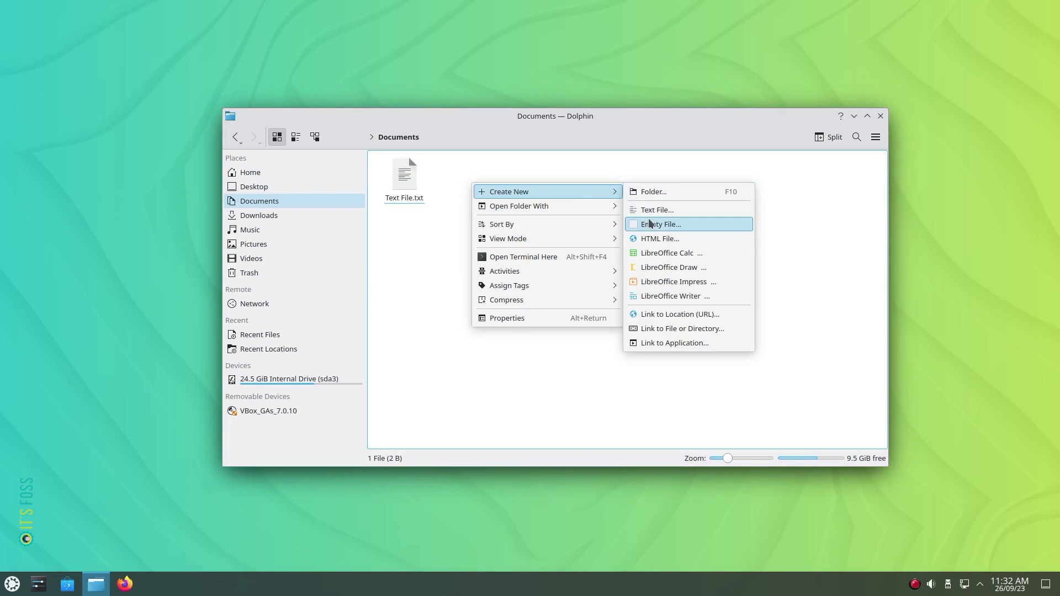
left_click(657, 246)
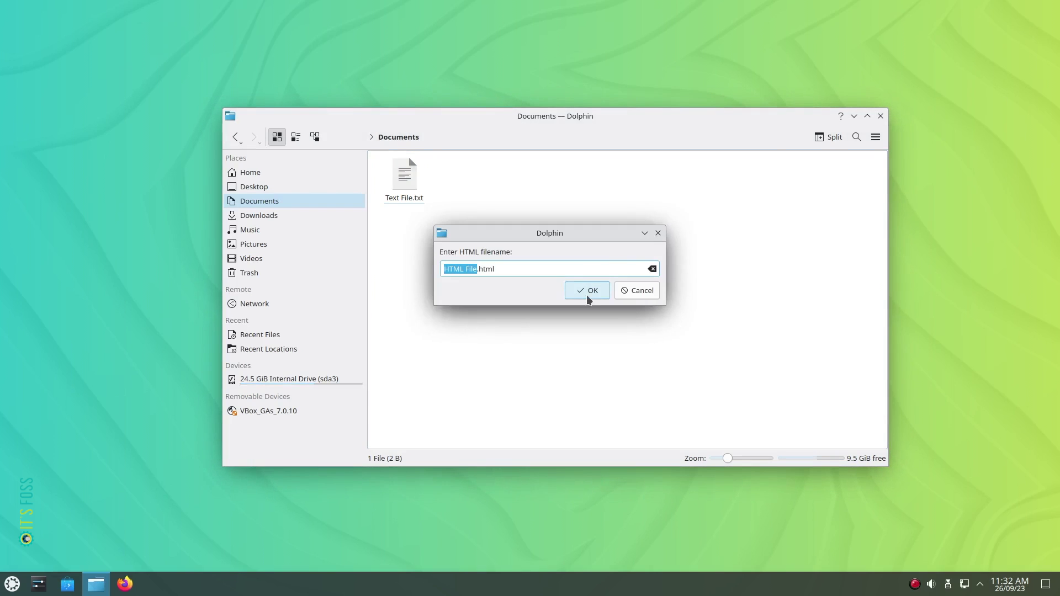
left_click(587, 292)
- Add a LibreOffice Calc spreadsheet named LibreOffice Calc.ods to Documents
right_click(548, 191)
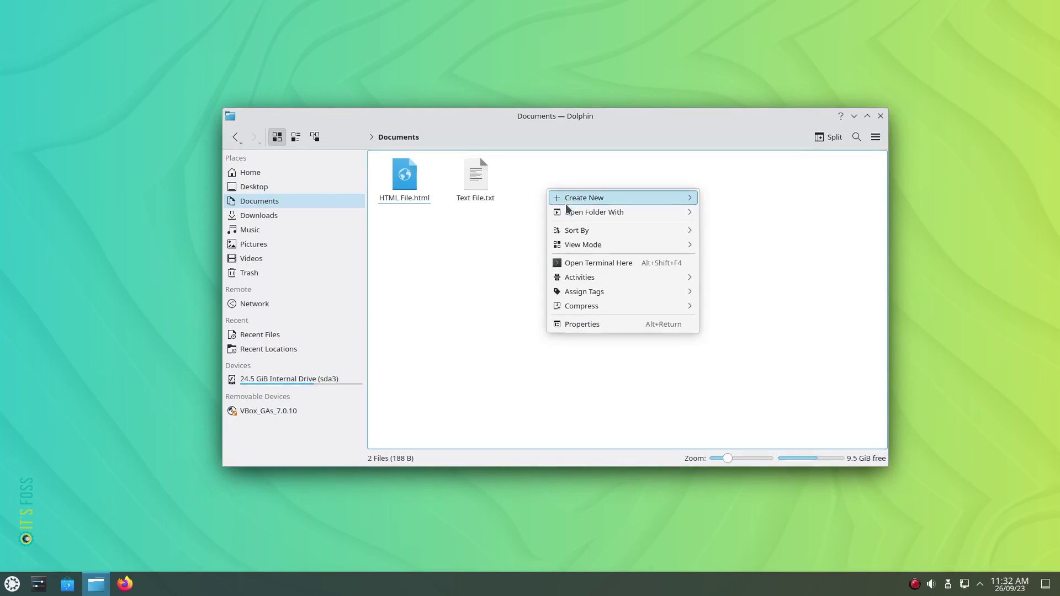
mouse_move(558, 197)
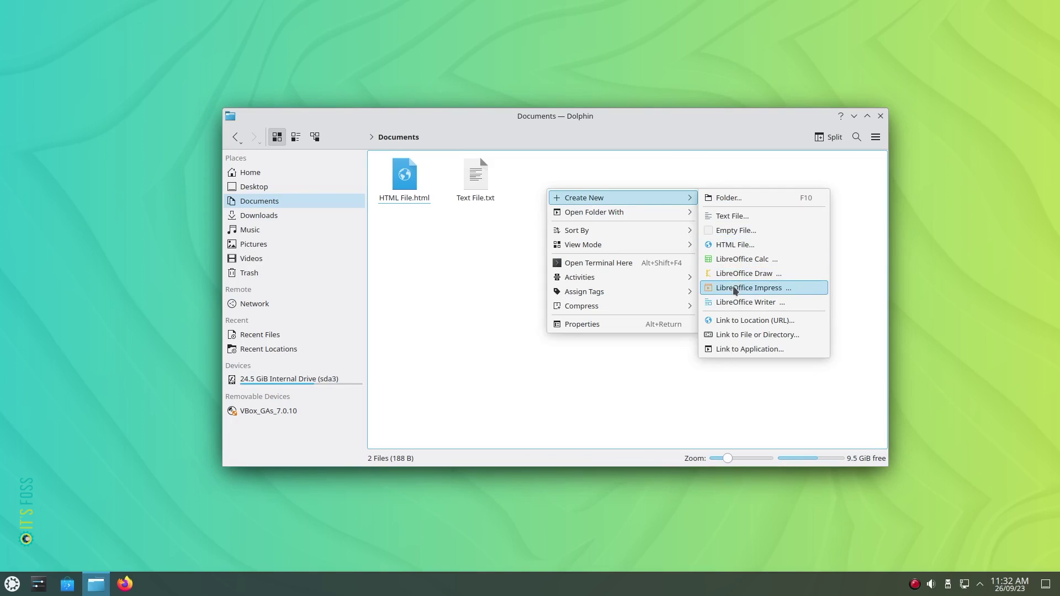
left_click(726, 260)
left_click(575, 297)
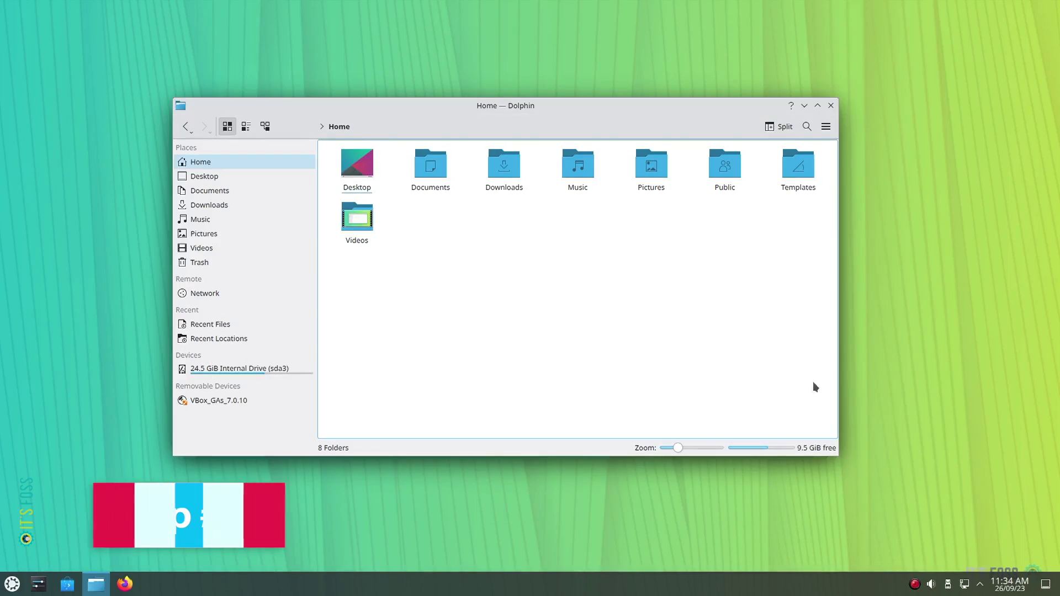
- Split the view with Documents and Downloads, and copy HTML File.html into Downloads
left_click(430, 165)
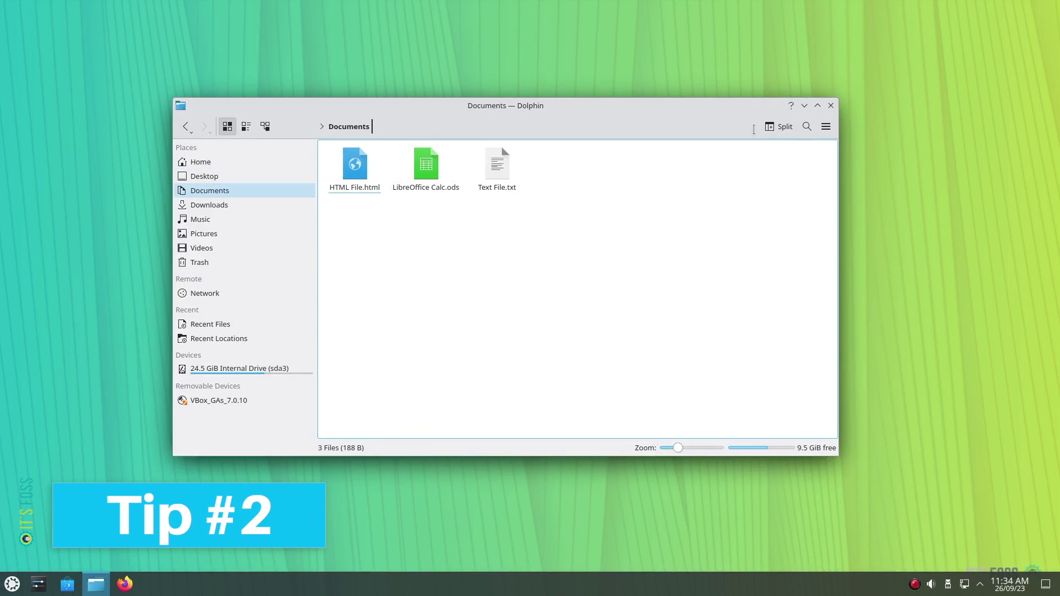
left_click(766, 128)
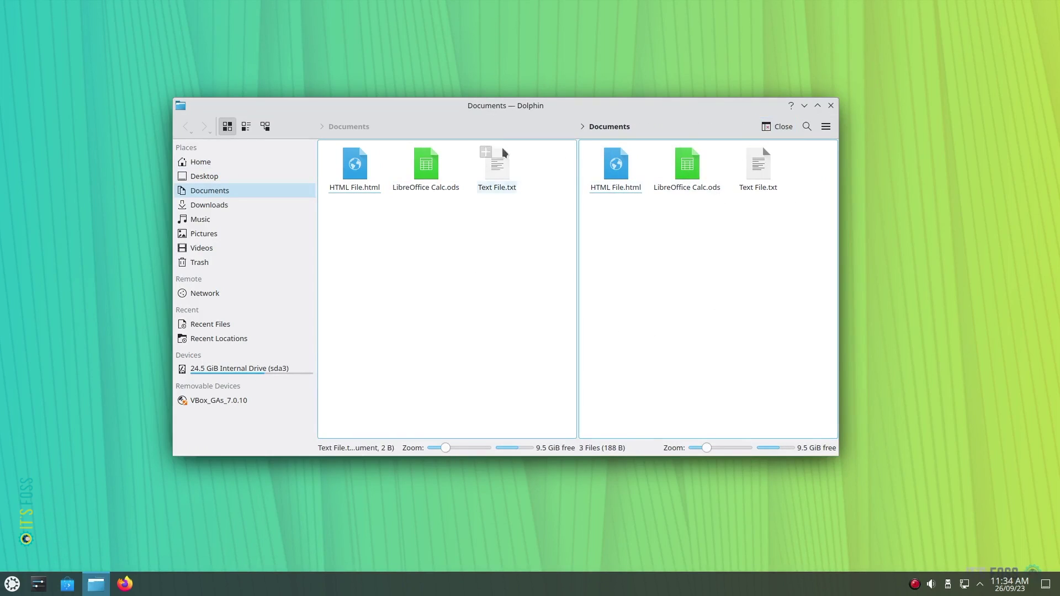
left_click(209, 206)
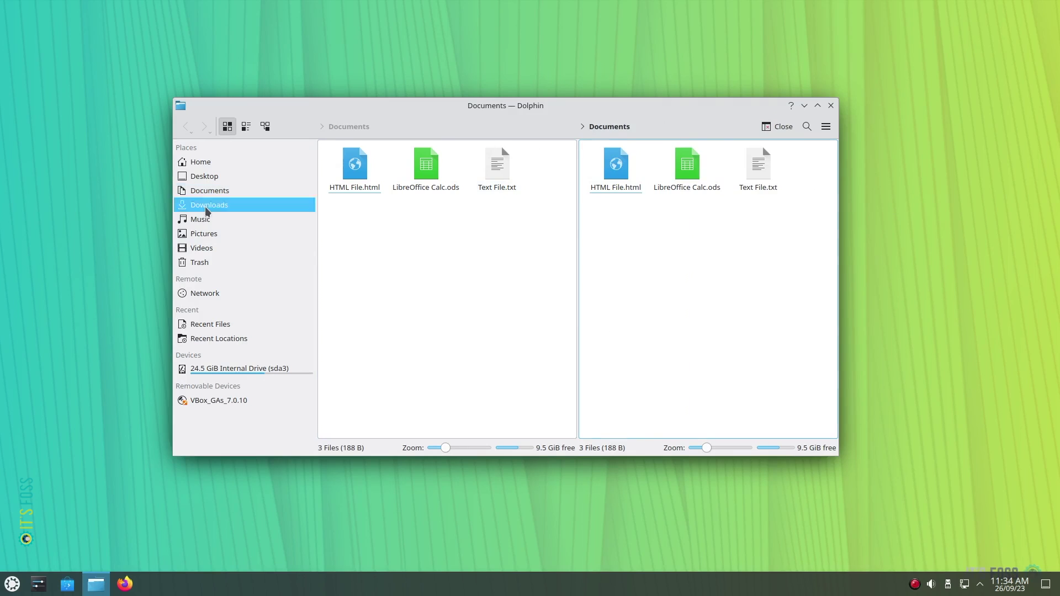
left_click(359, 259)
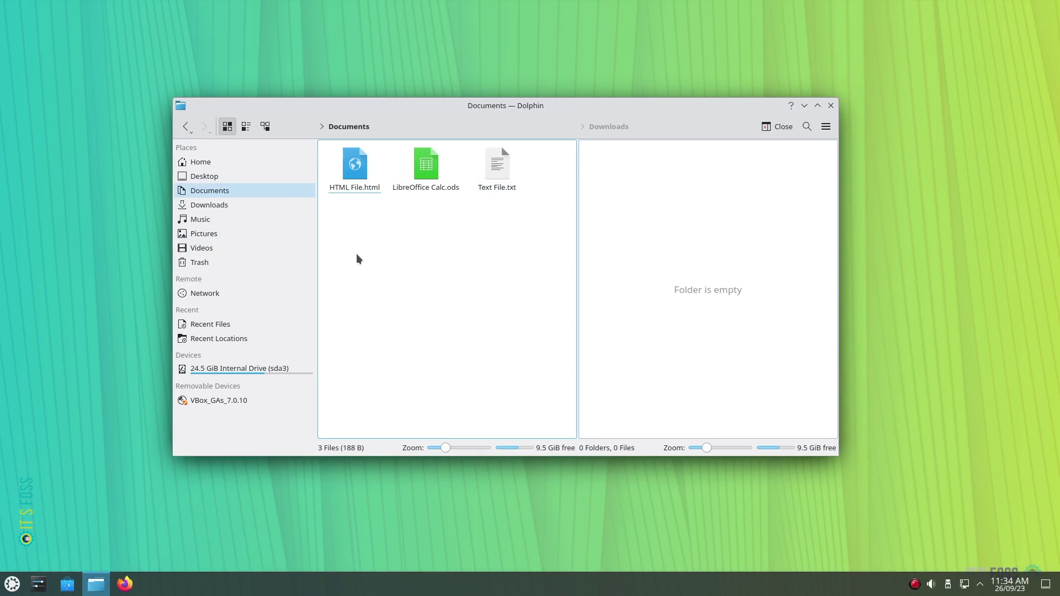
left_click_drag(353, 173, 728, 225)
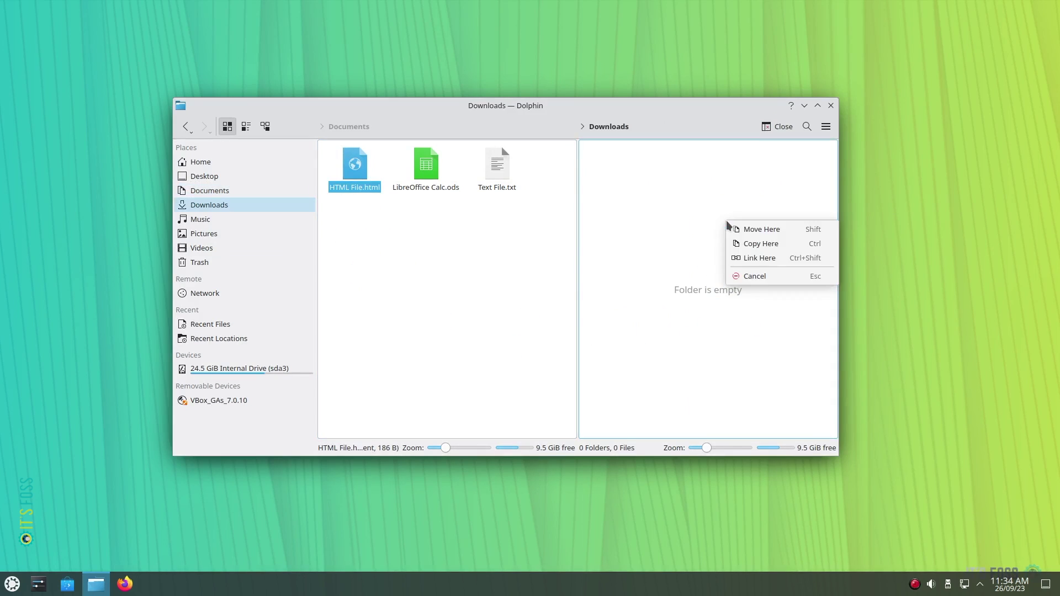
left_click(754, 242)
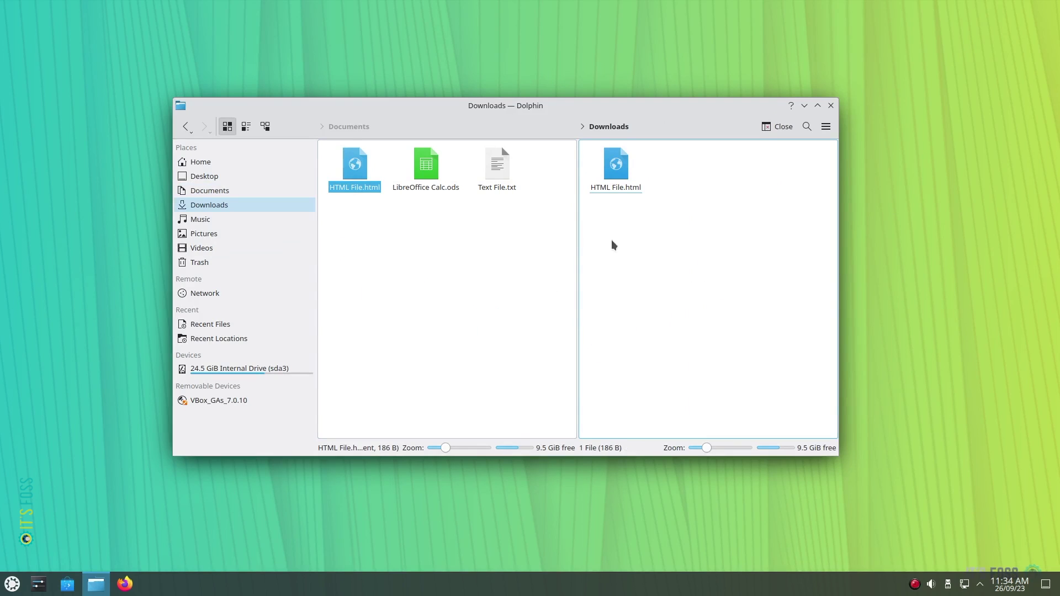
- Move LibreOffice Calc.ods into Downloads and then back into Documents
left_click(417, 179)
left_click_drag(417, 178, 685, 238)
left_click(702, 245)
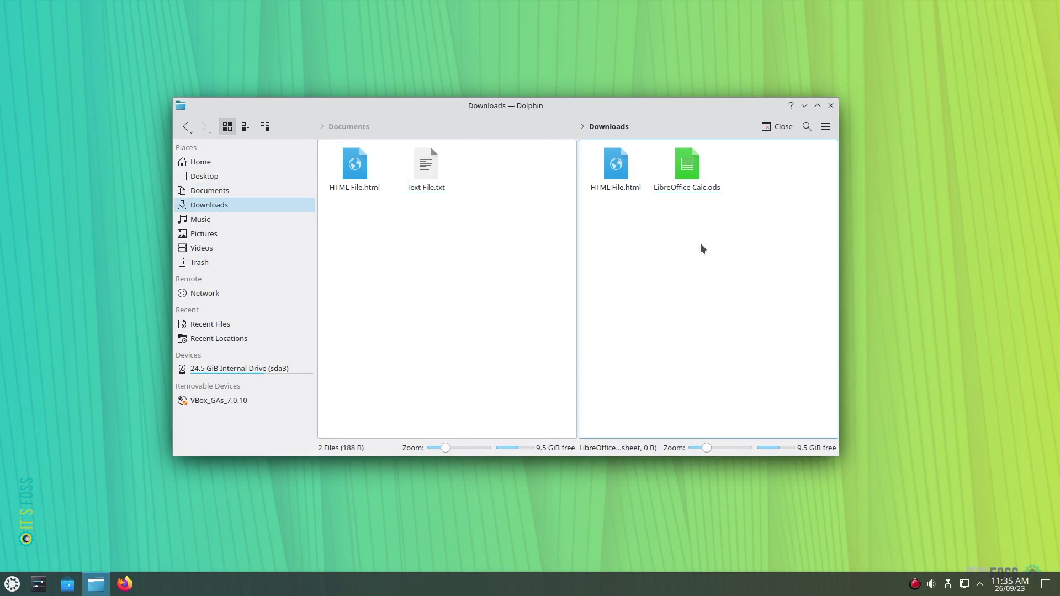
left_click_drag(691, 178, 445, 227)
left_click(457, 233)
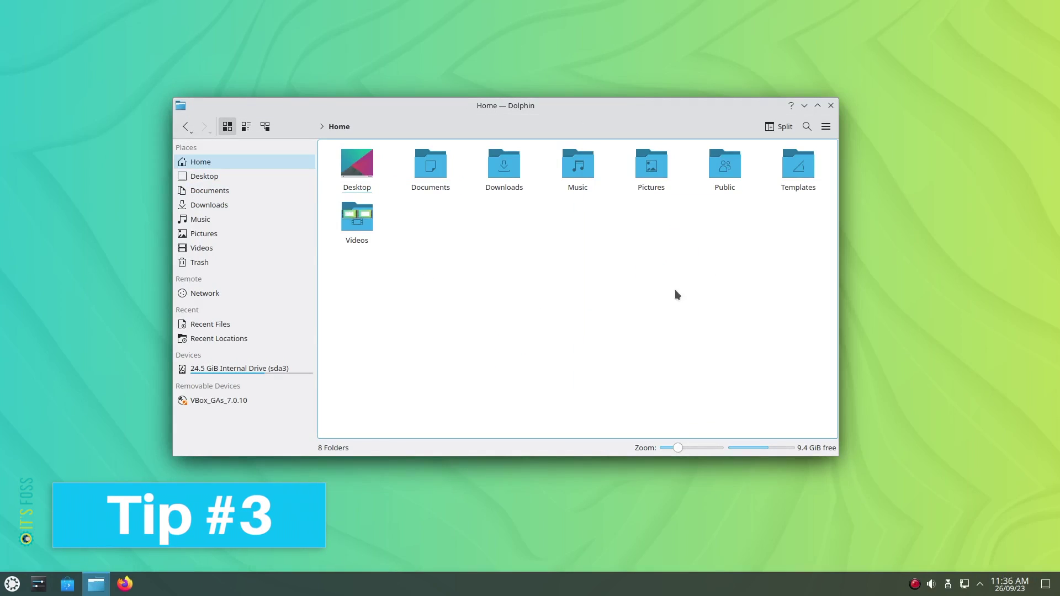
- Add the Public folder from Home to the Places sidebar
left_click(233, 176)
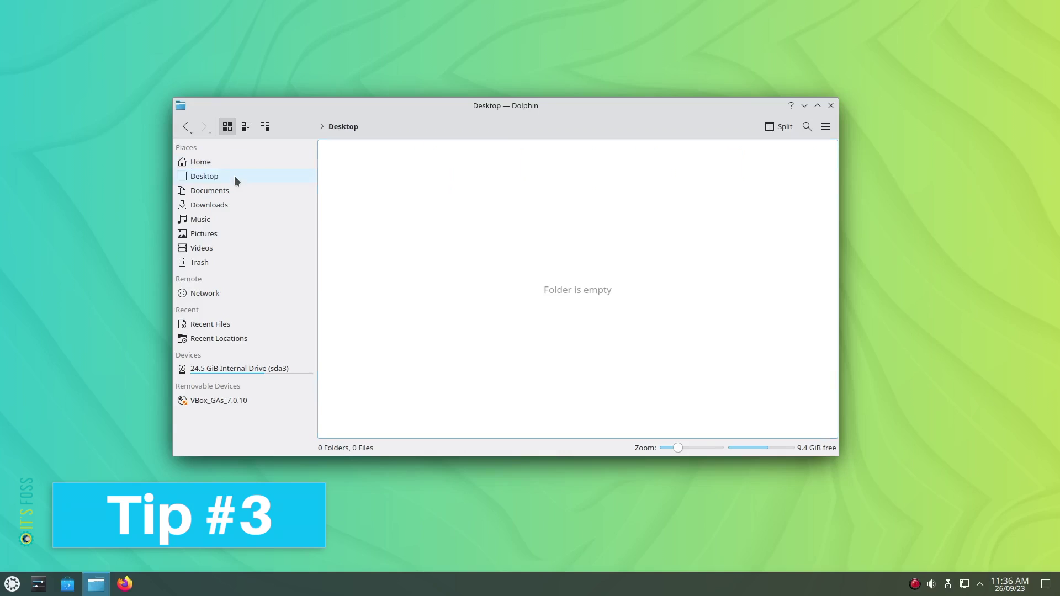
left_click(230, 189)
left_click(217, 167)
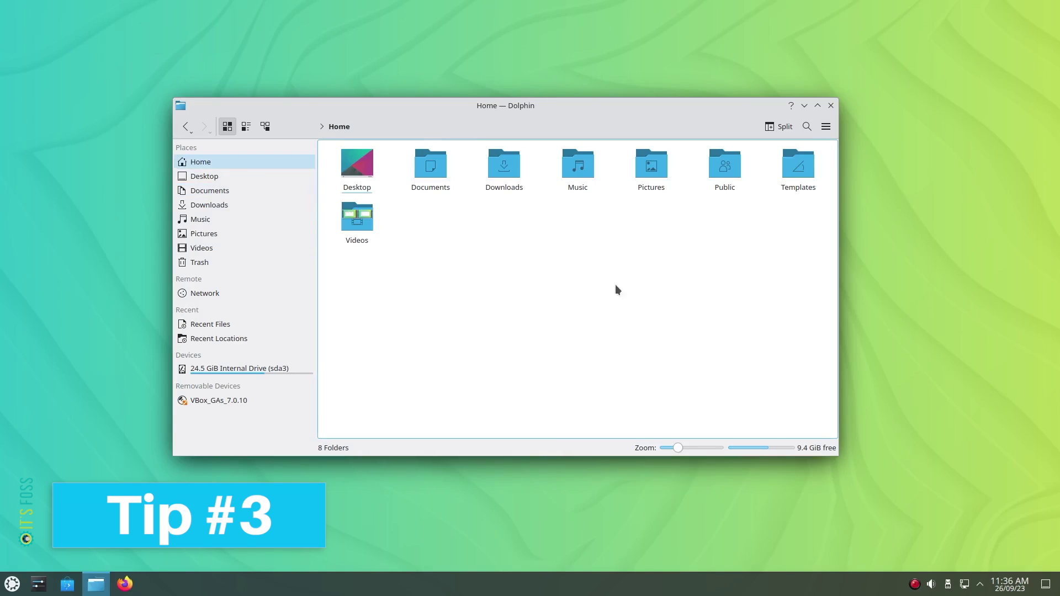
right_click(718, 172)
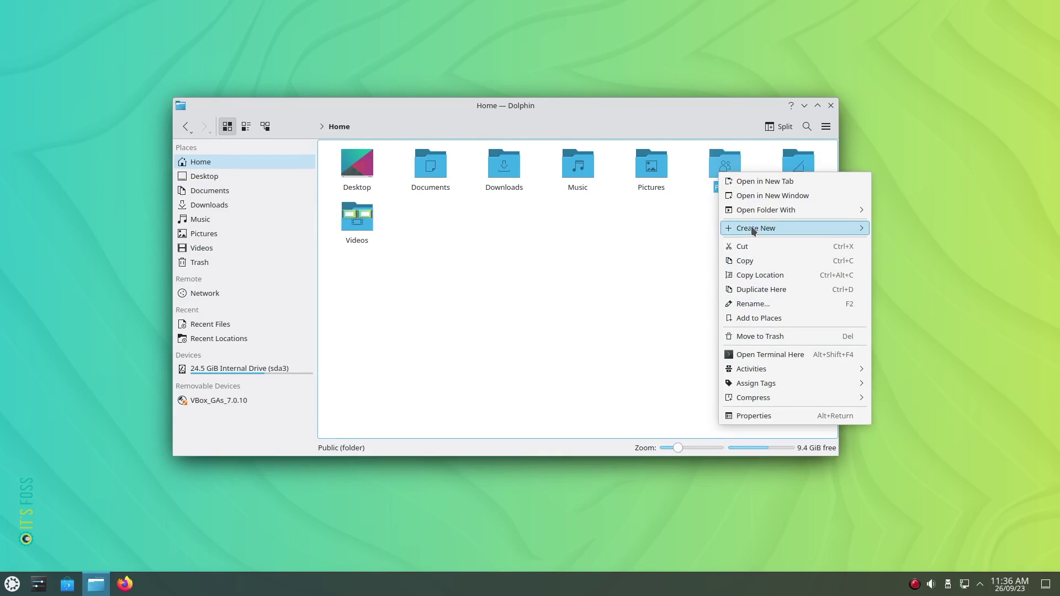
left_click(778, 319)
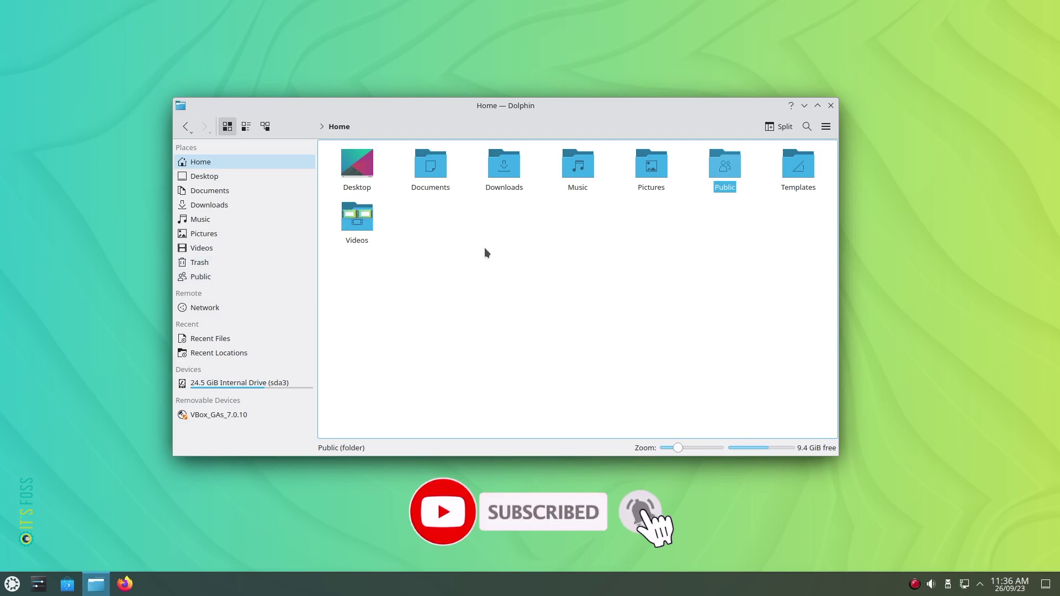
- Add Templates to the Places sidebar, then open the Videos folder
right_click(795, 180)
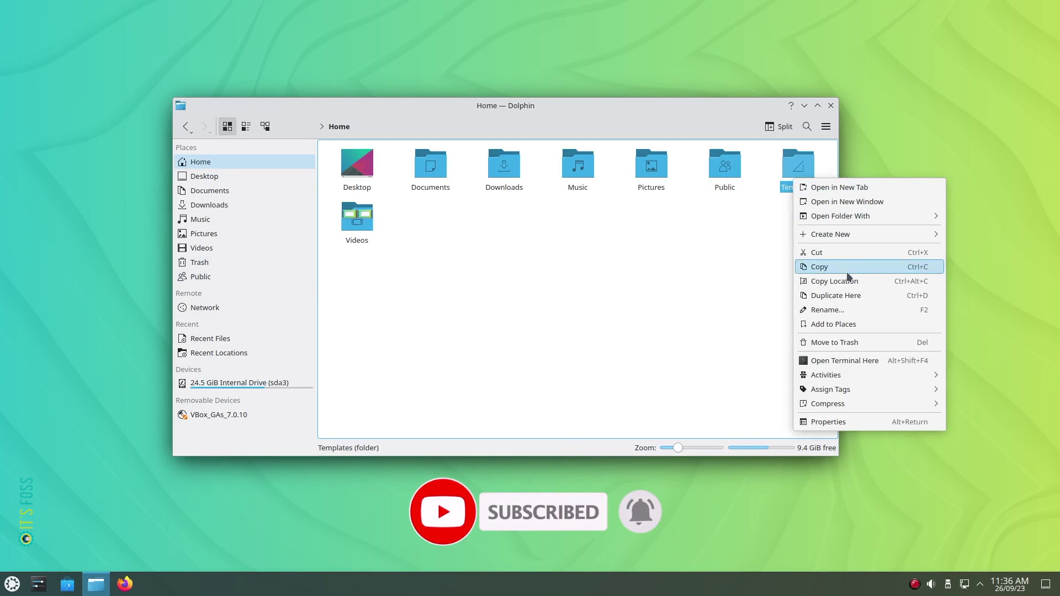
left_click(841, 326)
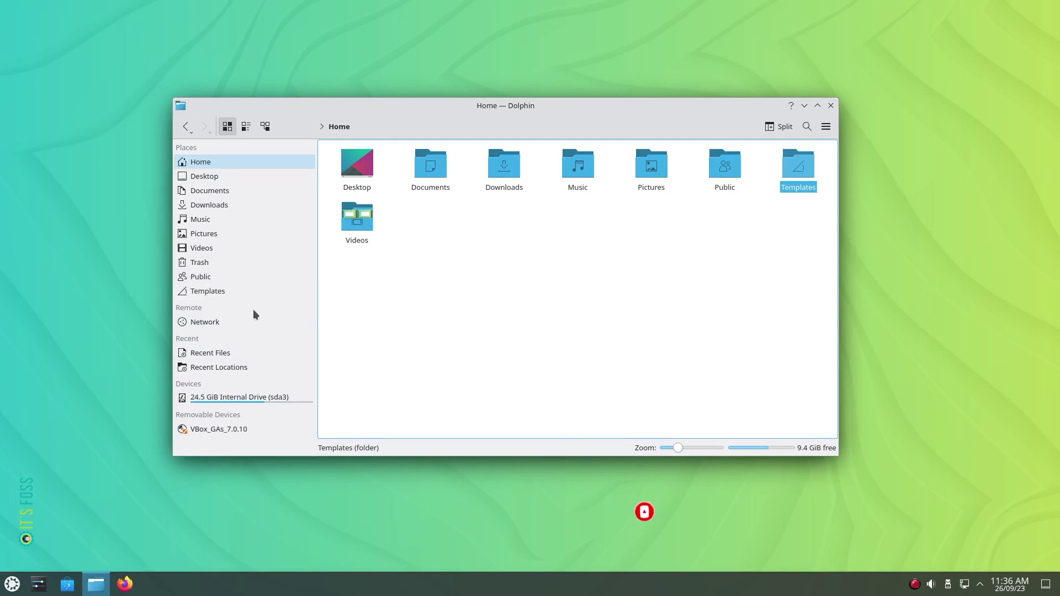
left_click(224, 291)
left_click(219, 277)
left_click(218, 248)
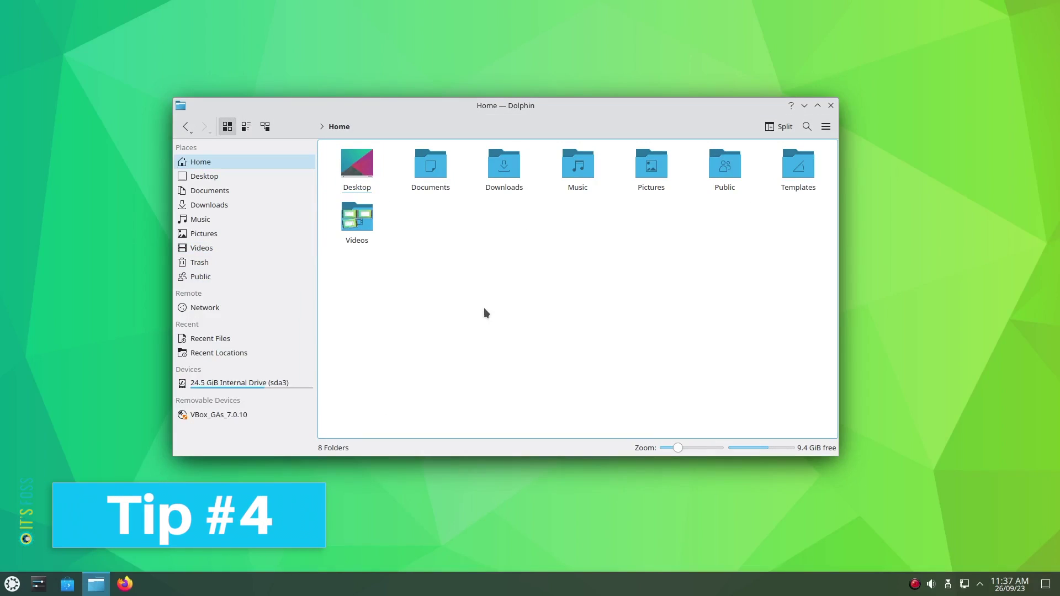
- Turn on selection mode in Documents and select HTML File.html
left_click(431, 165)
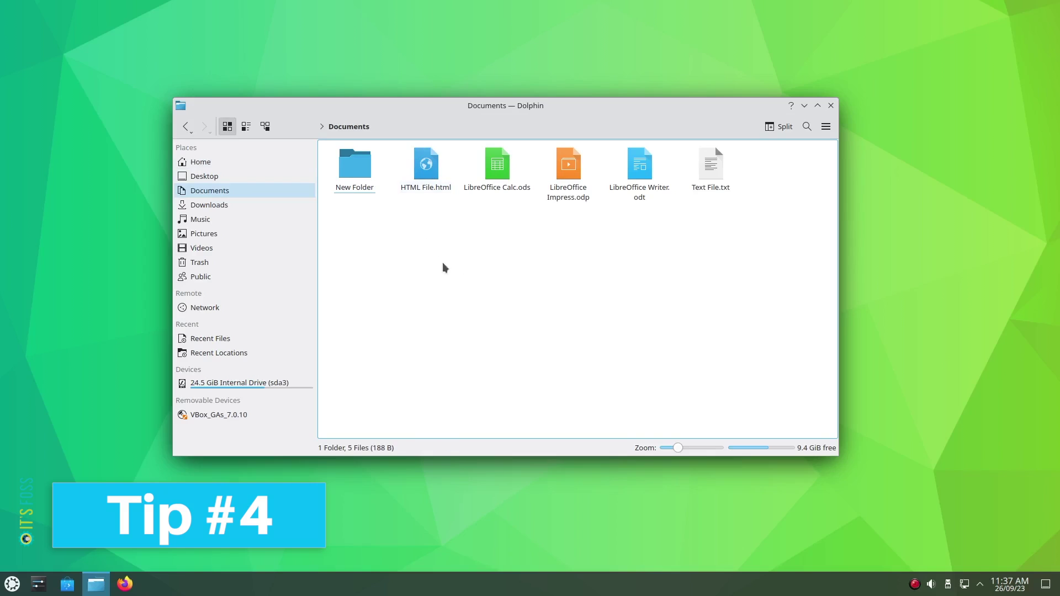
left_click(820, 127)
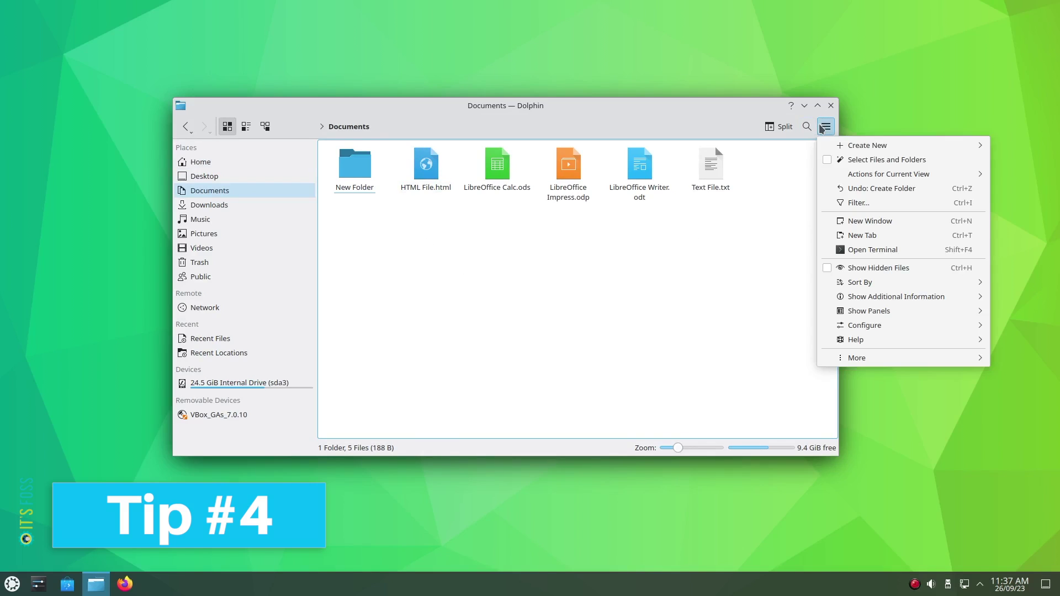
left_click(829, 159)
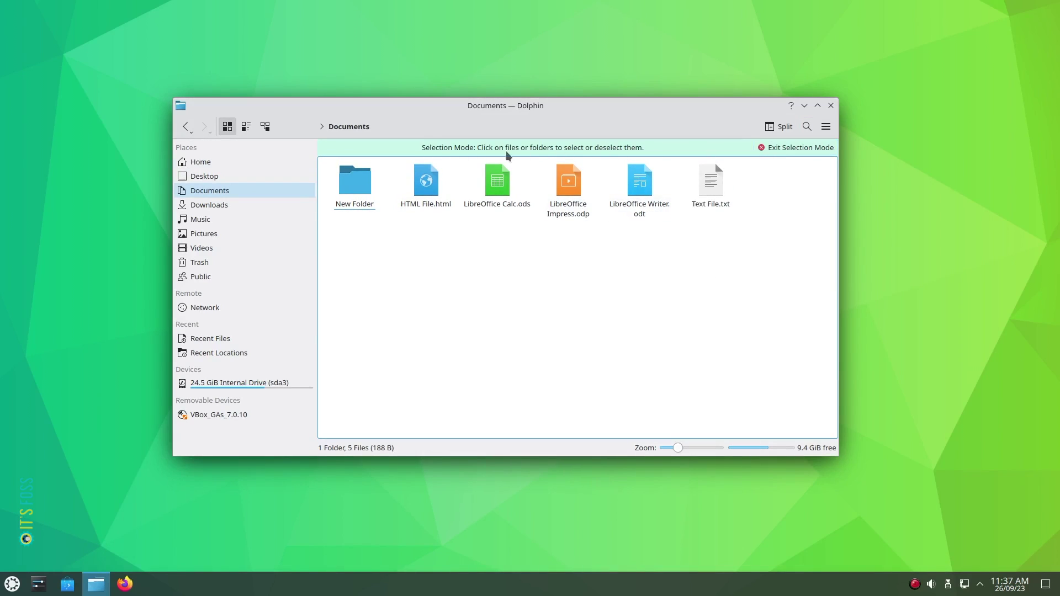
left_click(426, 180)
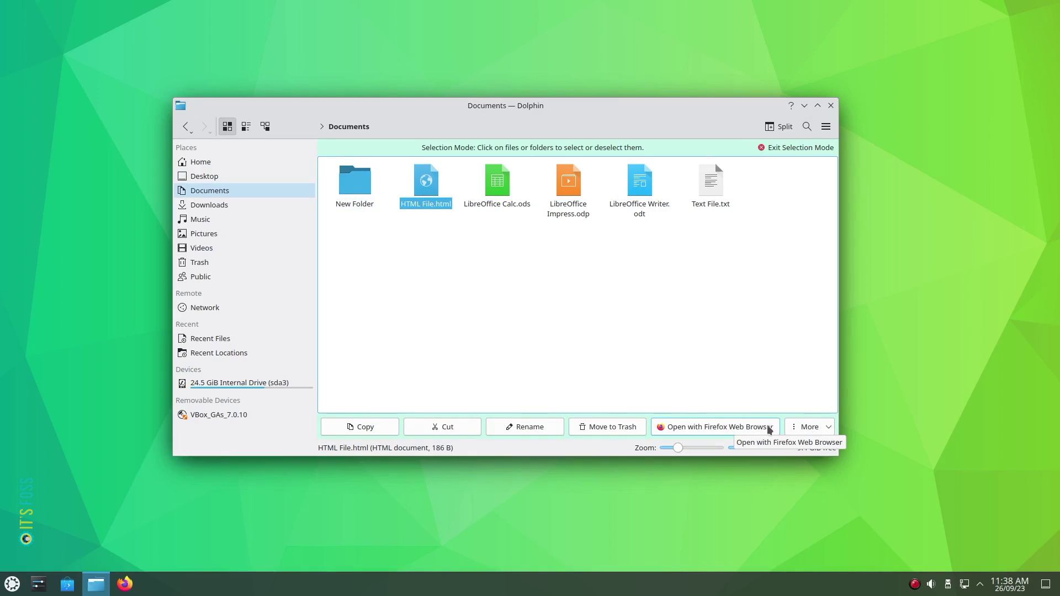
left_click(810, 427)
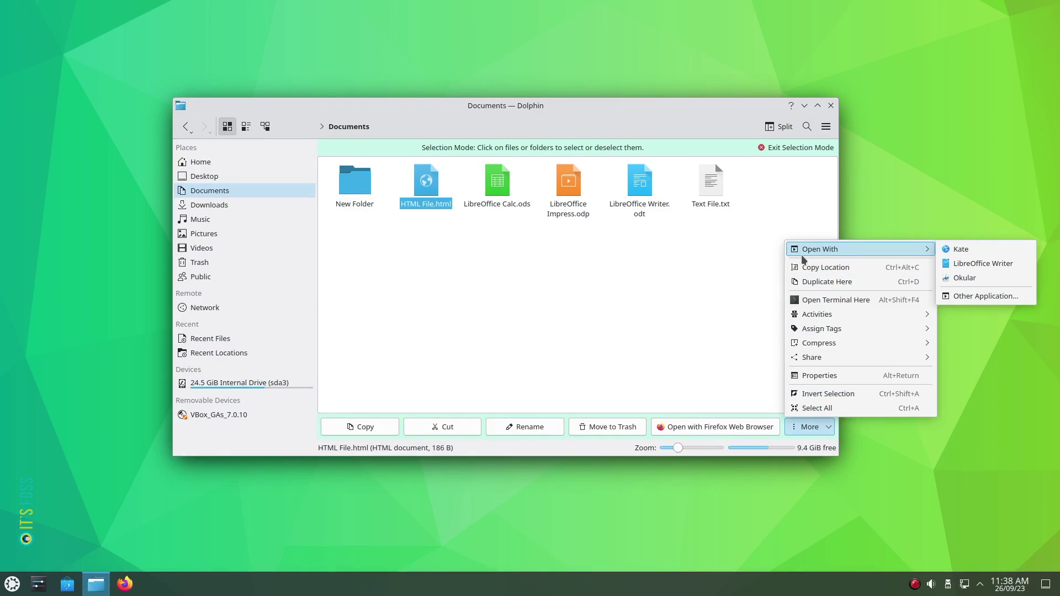
left_click(640, 294)
- Add LibreOffice Calc.ods and LibreOffice Impress.odp to the selection, then invert the selection
left_click(500, 202)
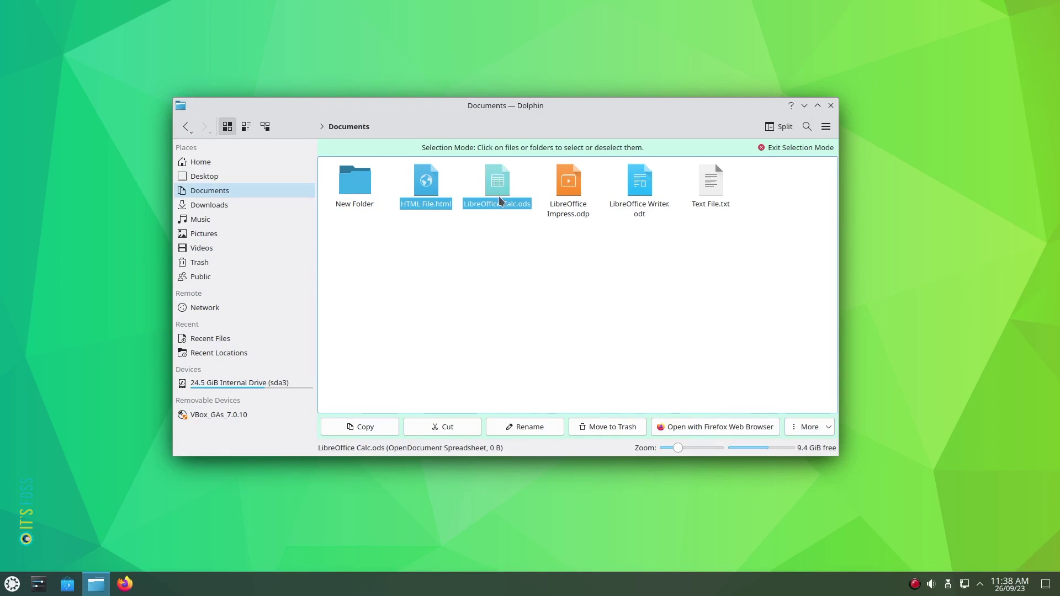
left_click(558, 205)
left_click(362, 194)
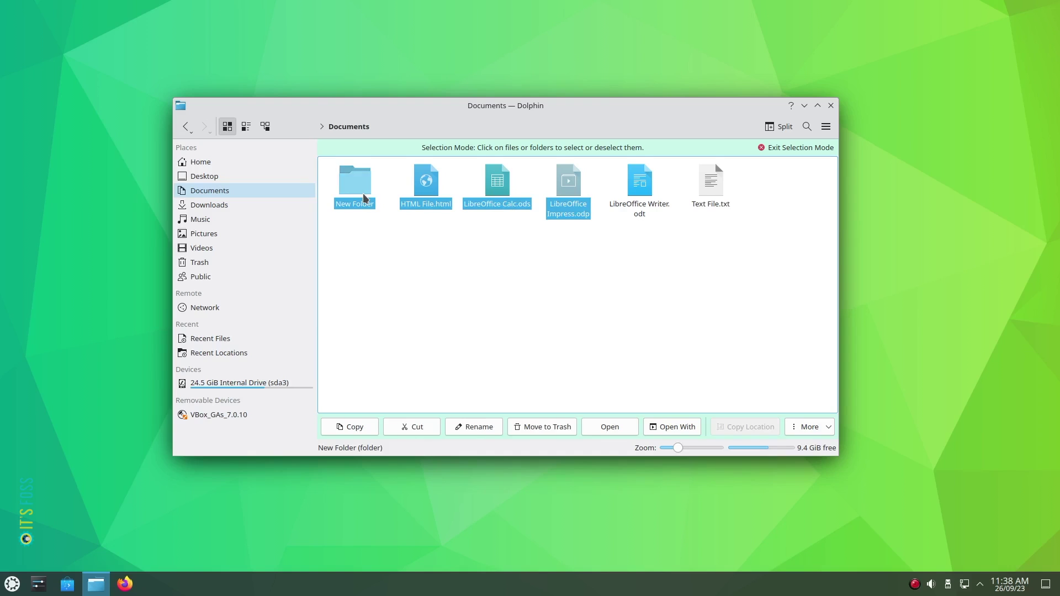
left_click(362, 194)
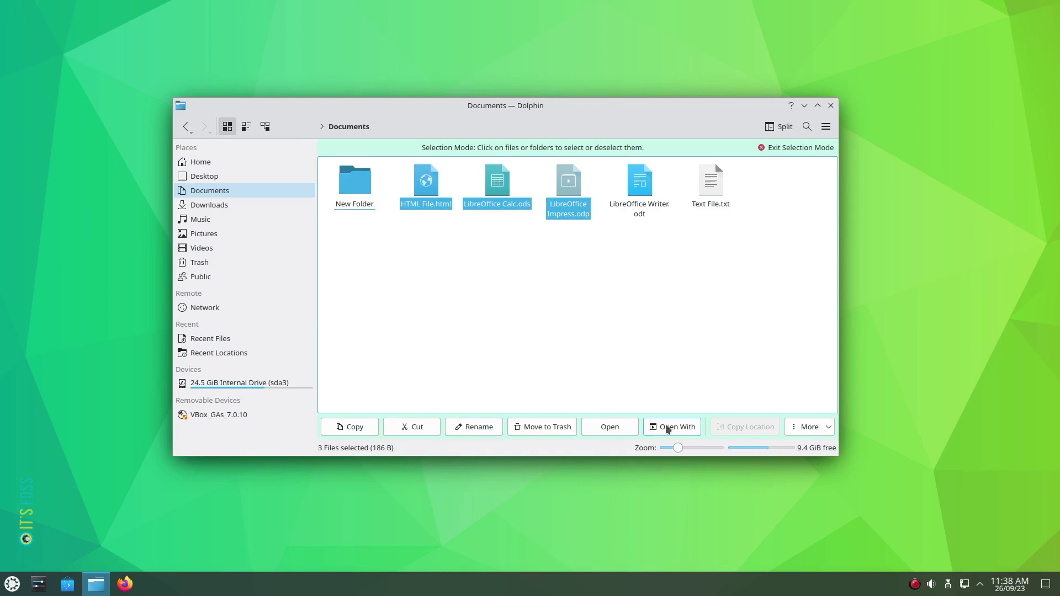
left_click(798, 430)
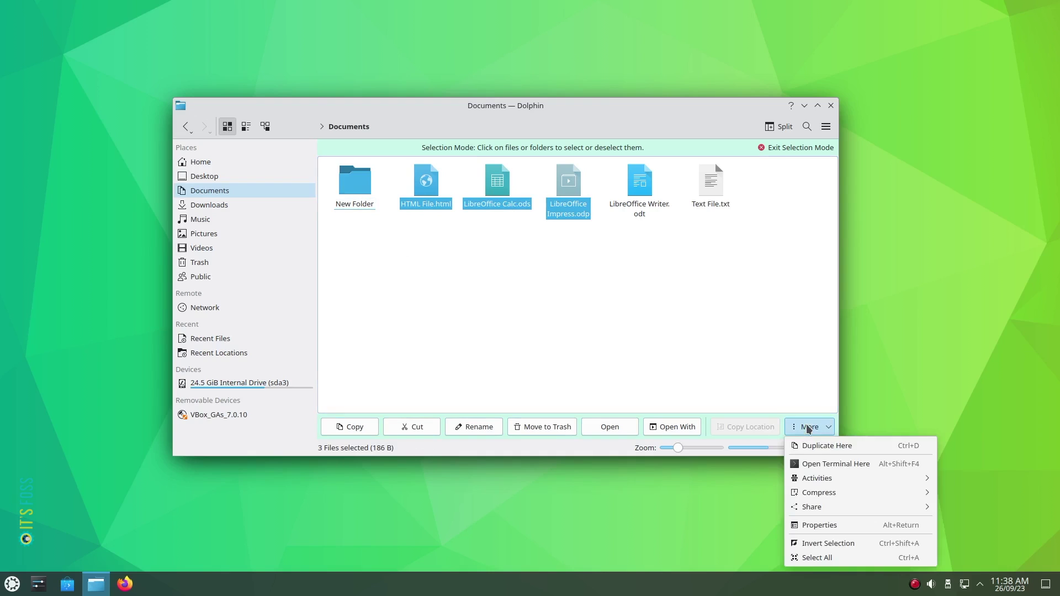
left_click(828, 543)
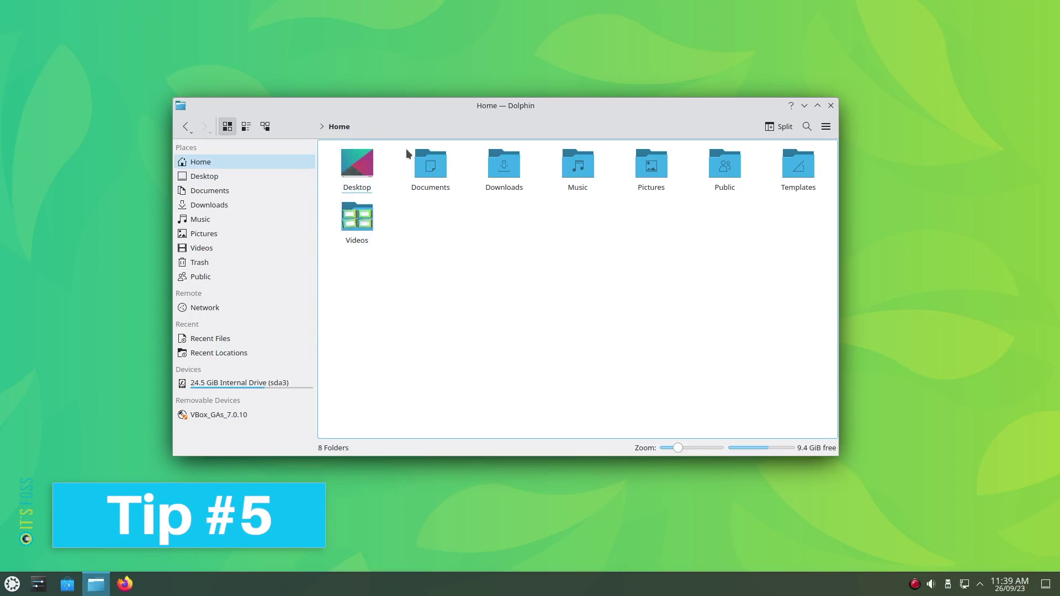
- From Home, open Desktop, Documents, Downloads, Music, Trash and Public in new tabs
left_click(226, 161)
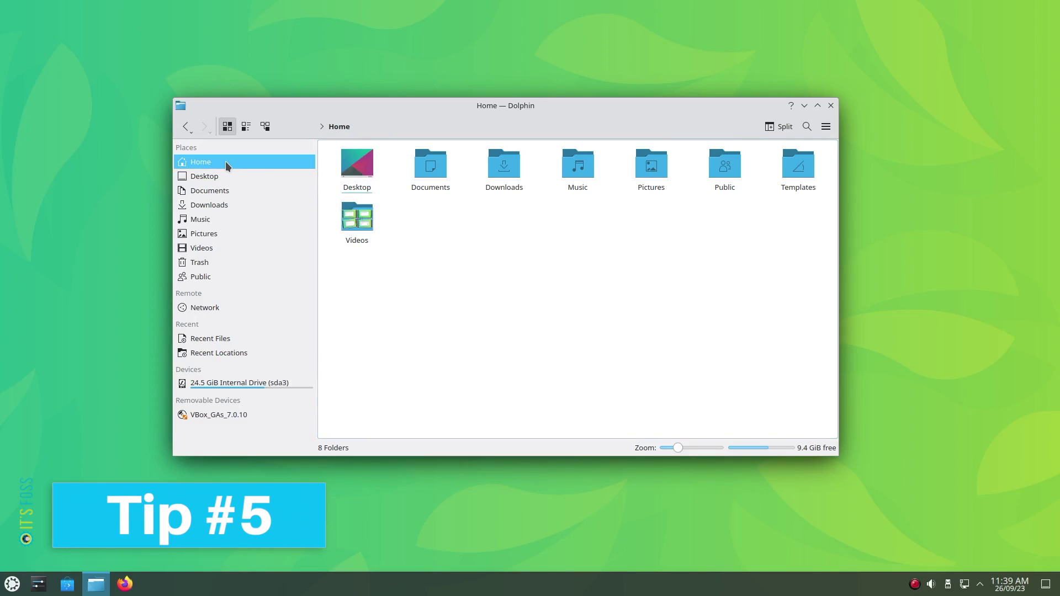
middle_click(210, 177)
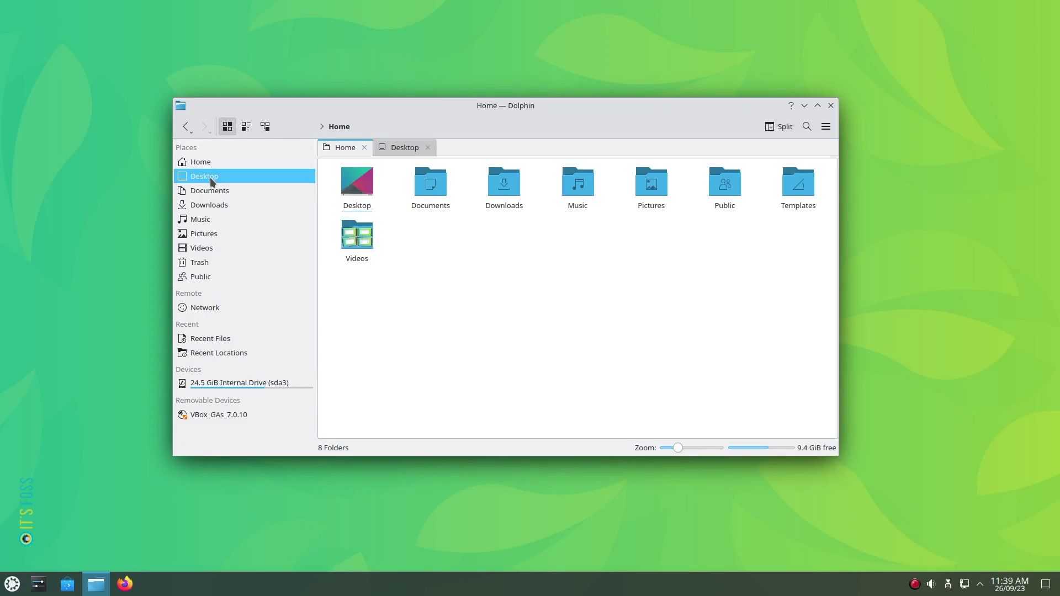
middle_click(218, 188)
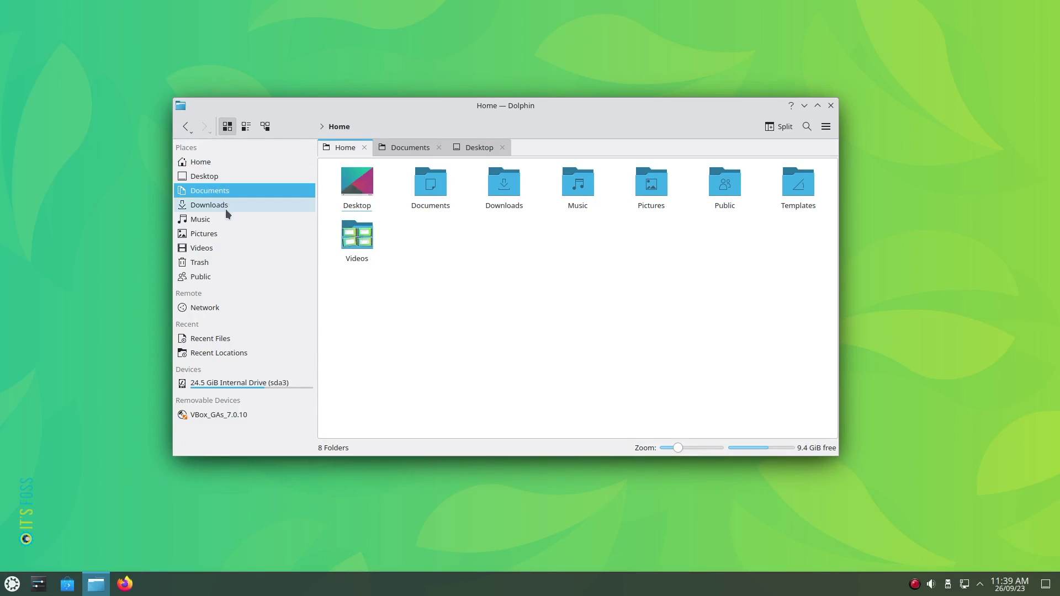
middle_click(214, 206)
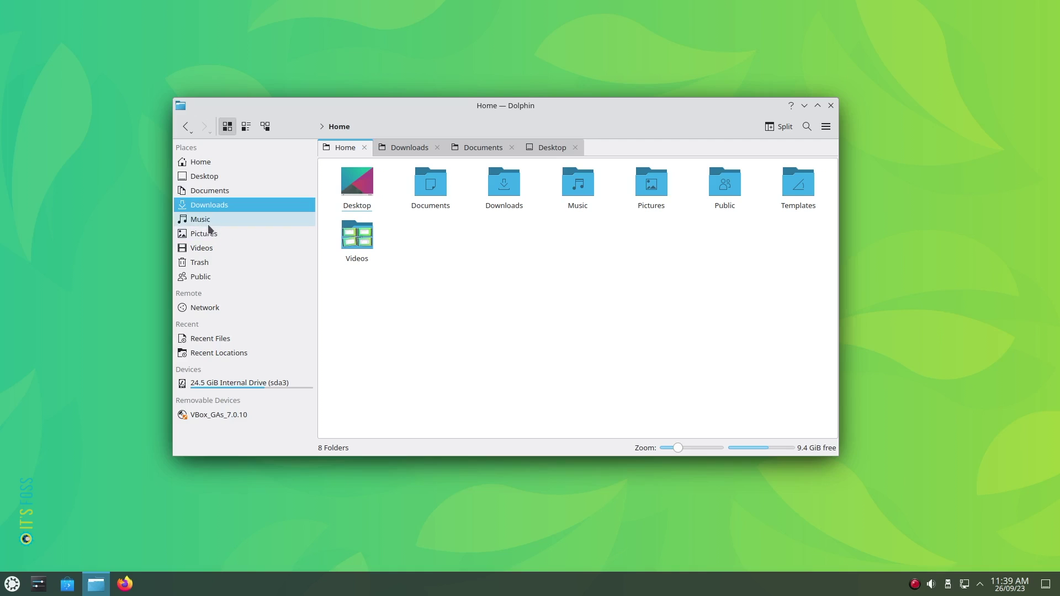
middle_click(209, 221)
middle_click(212, 260)
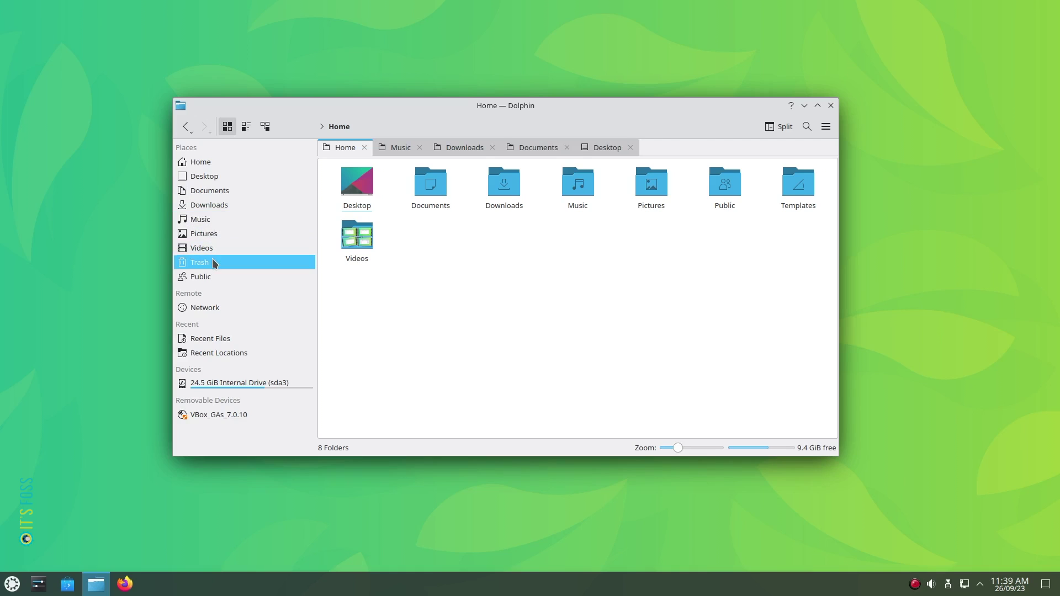
middle_click(214, 280)
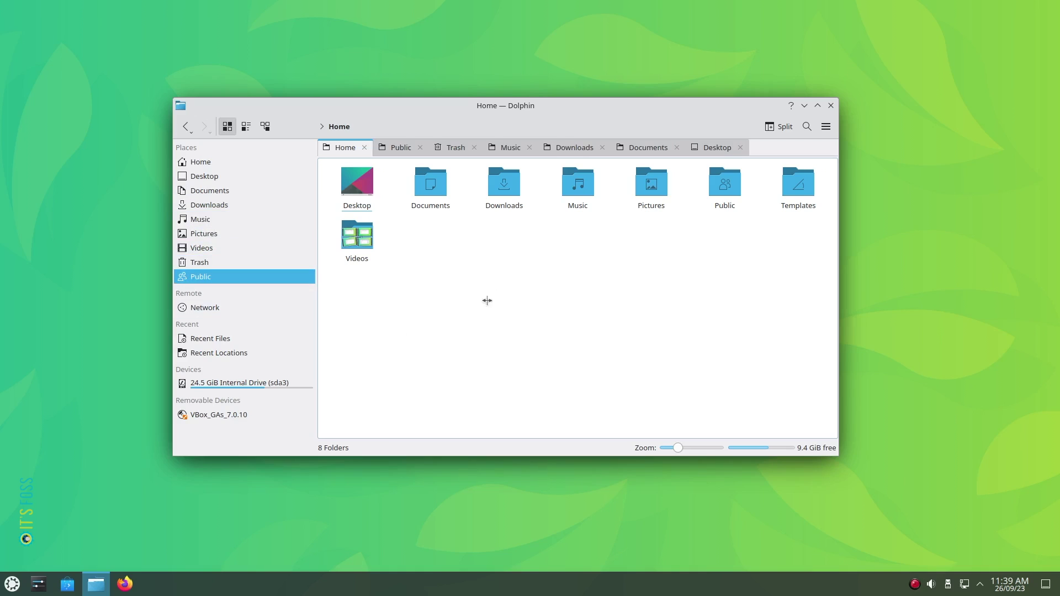
- Look through the Public, Desktop and Documents tabs
left_click(395, 150)
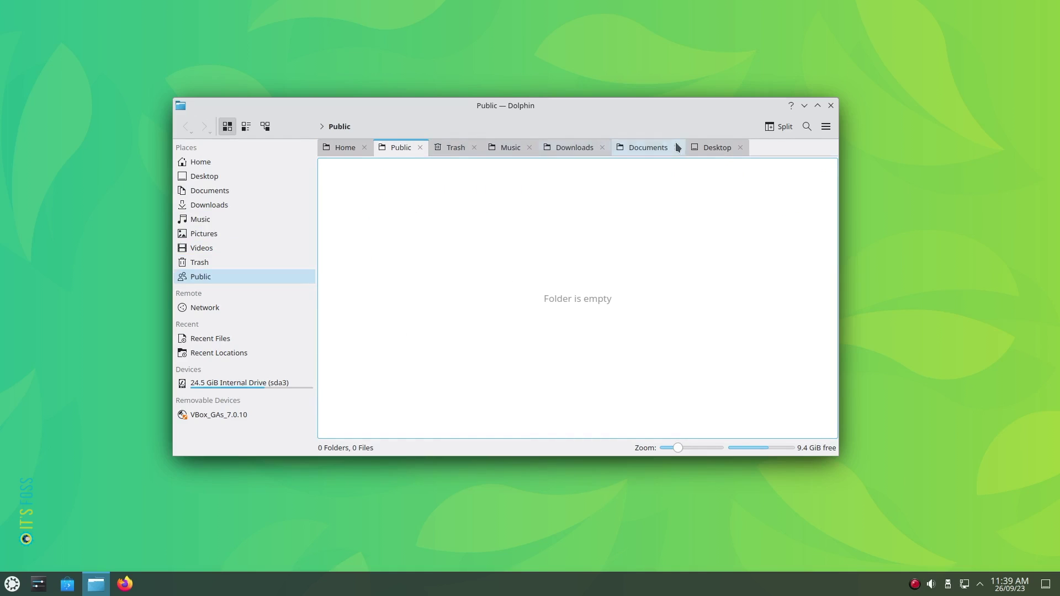
left_click(697, 148)
left_click(660, 148)
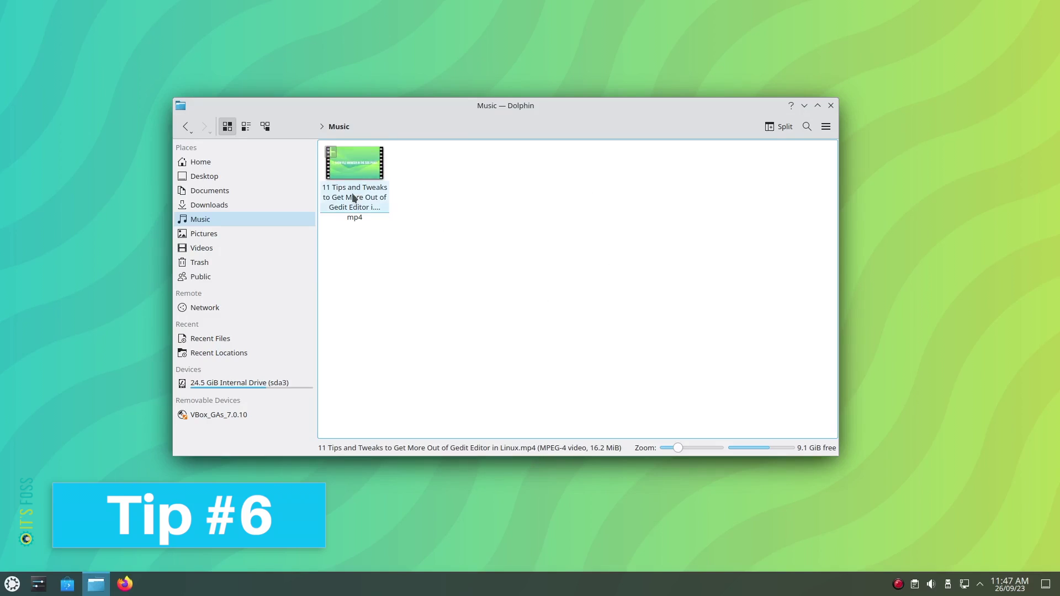
- Show the Information panel, play and seek the Gedit tips video preview, and widen the panel
left_click(826, 126)
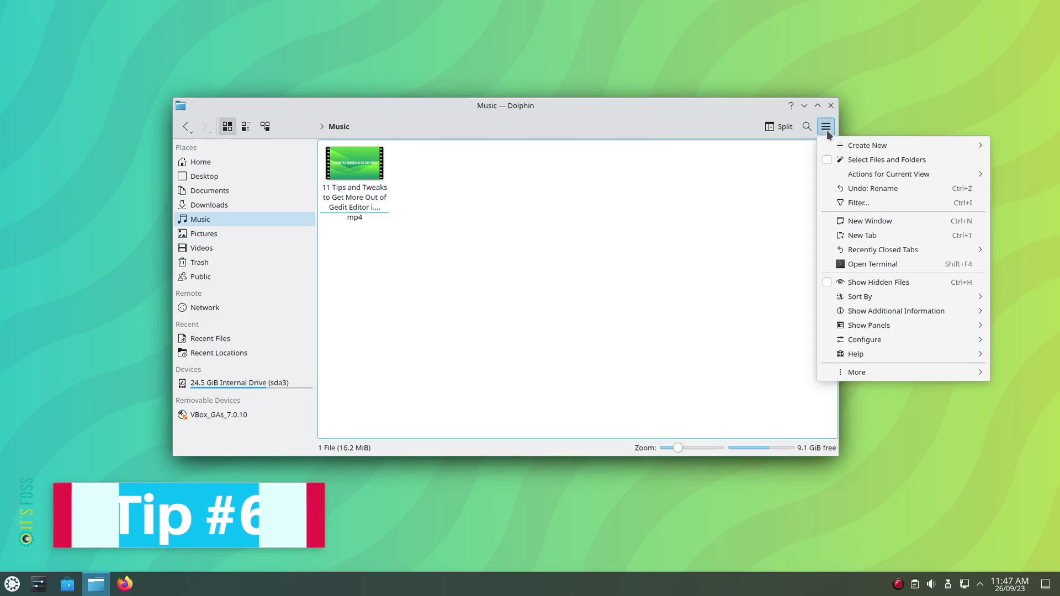
mouse_move(862, 325)
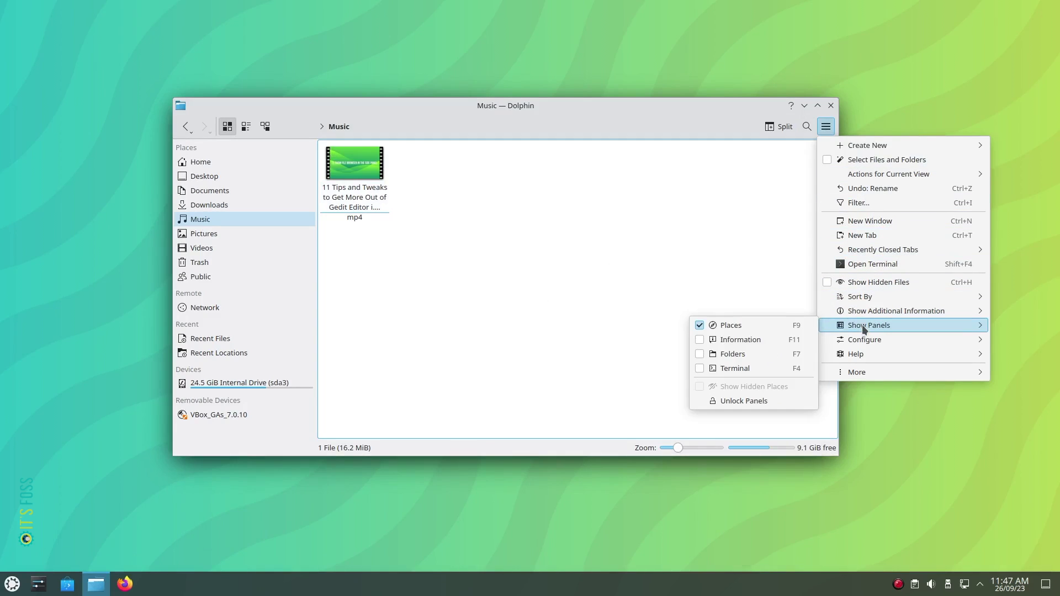
left_click(698, 340)
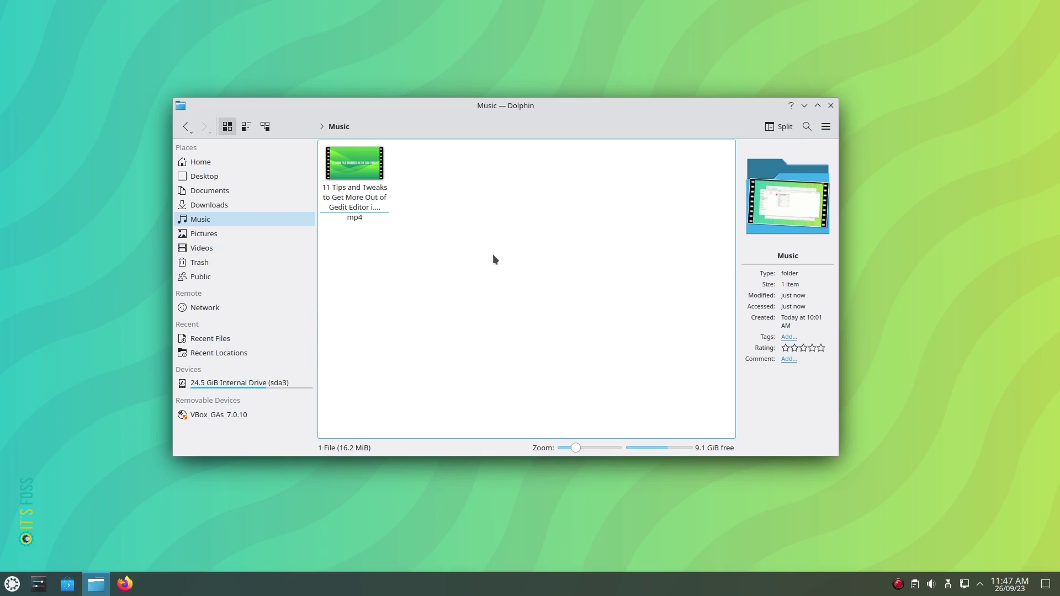
mouse_move(359, 191)
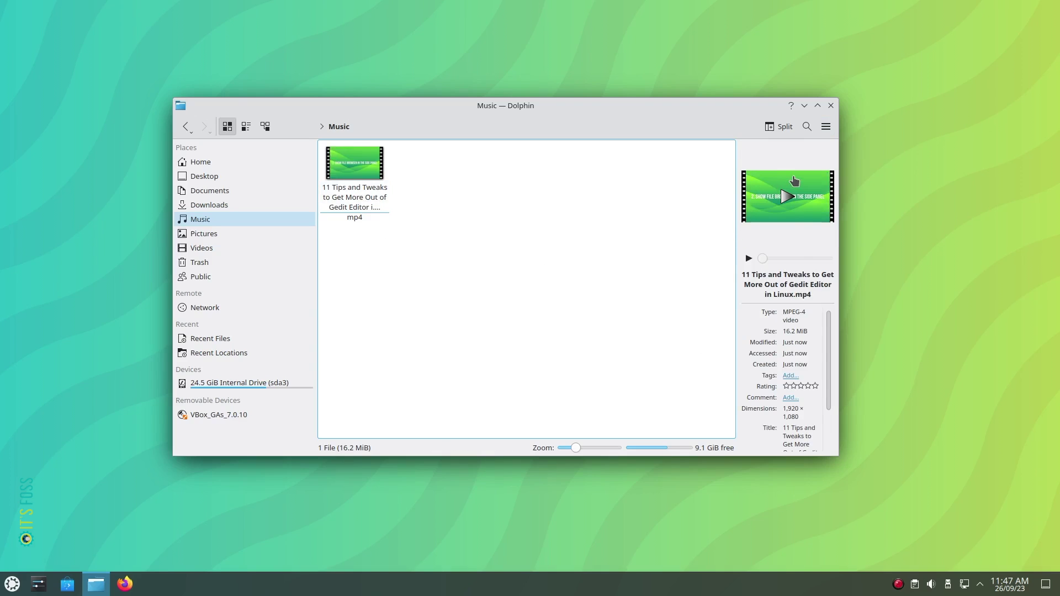
scroll(787, 340, "down", 2)
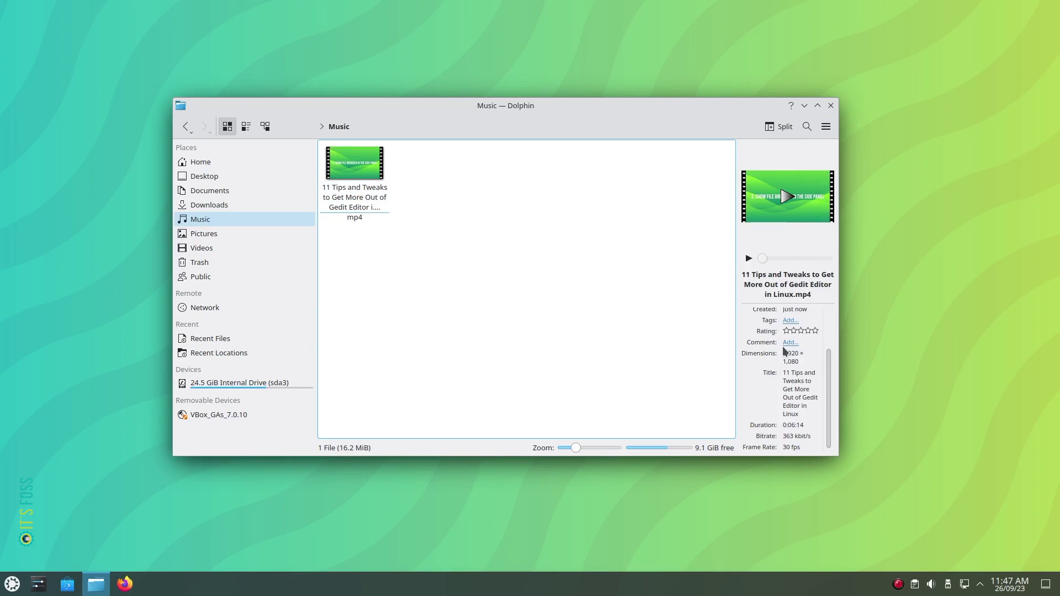
scroll(796, 423, "up", 2)
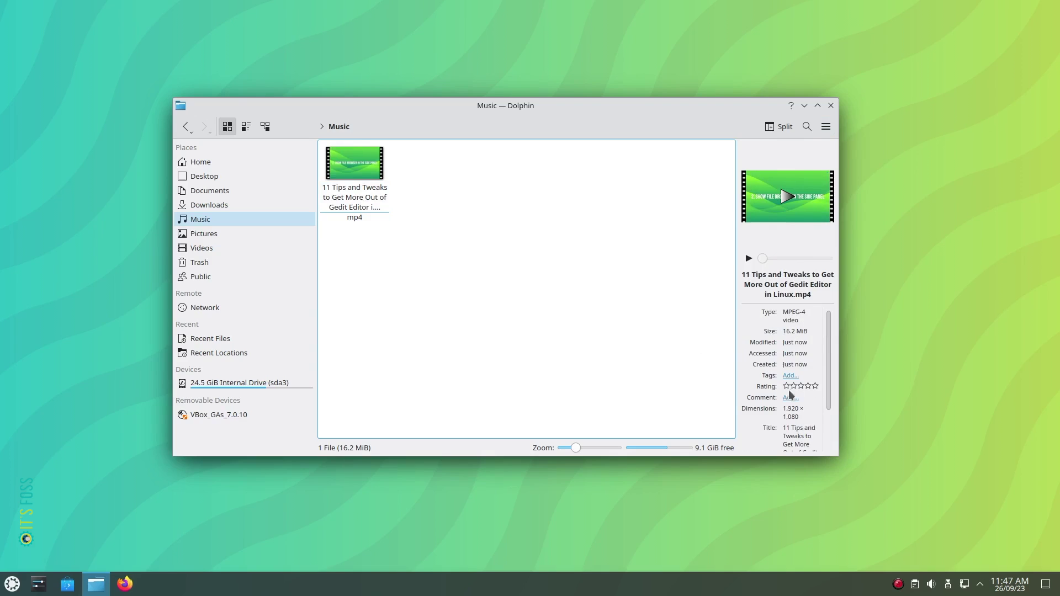
scroll(789, 413, "down", 2)
scroll(784, 410, "up", 2)
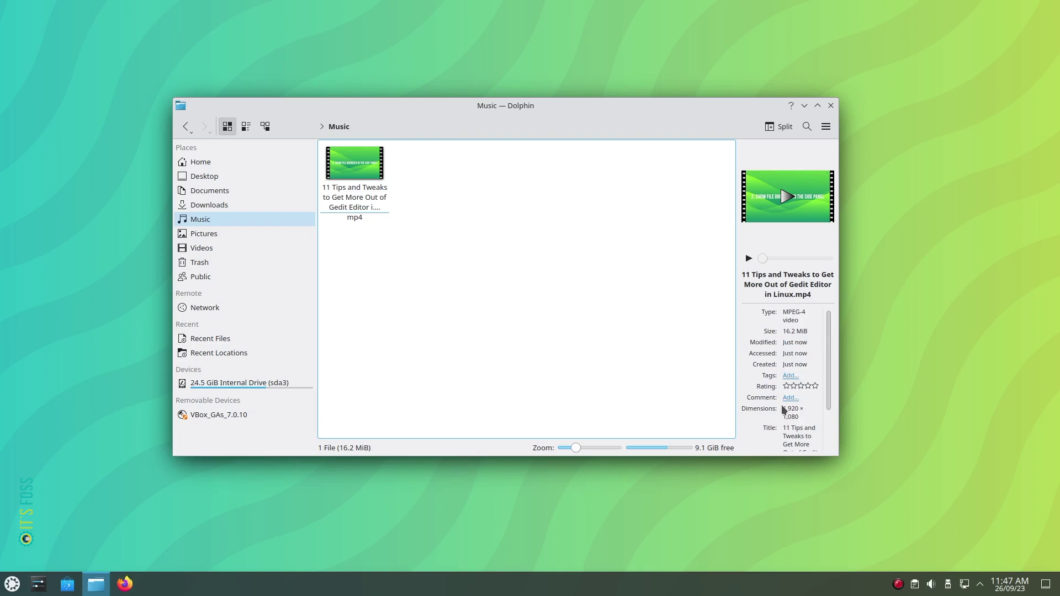
left_click(749, 258)
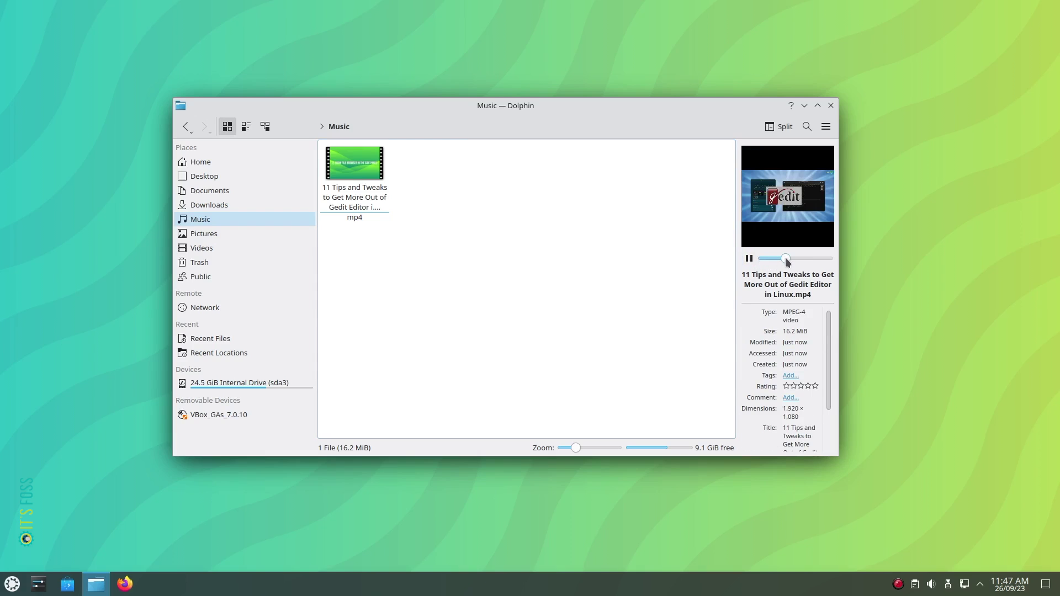
left_click_drag(788, 259, 796, 258)
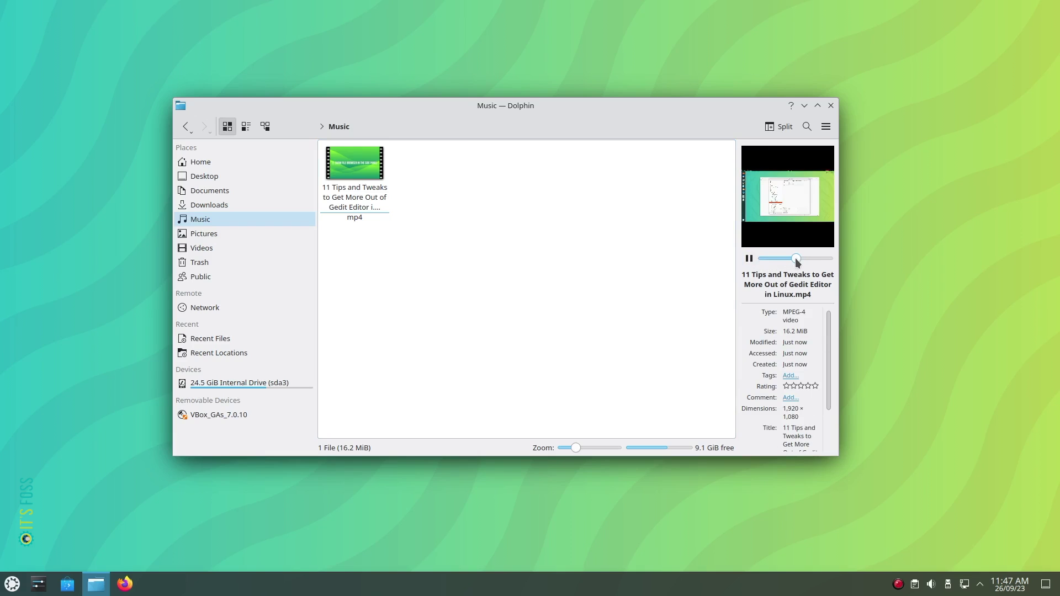
left_click_drag(736, 213, 691, 208)
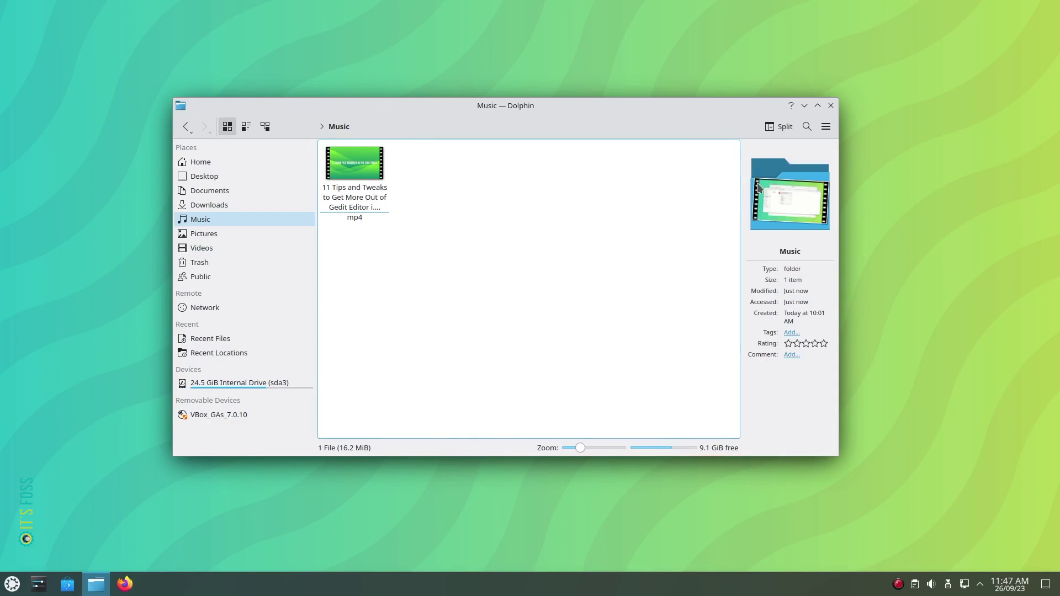
- Show the embedded Terminal panel as well
left_click(824, 128)
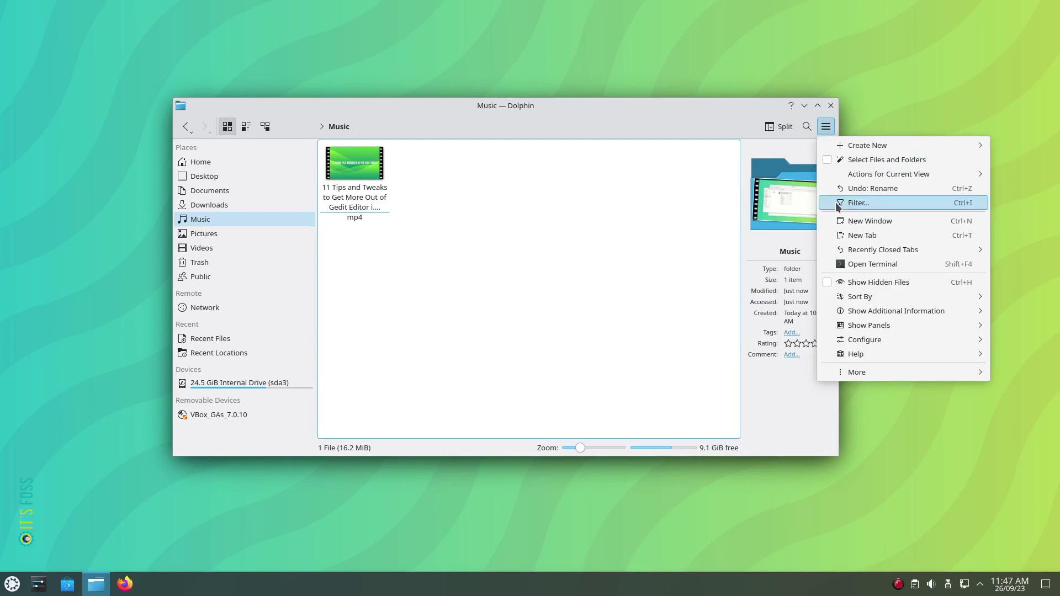
mouse_move(853, 325)
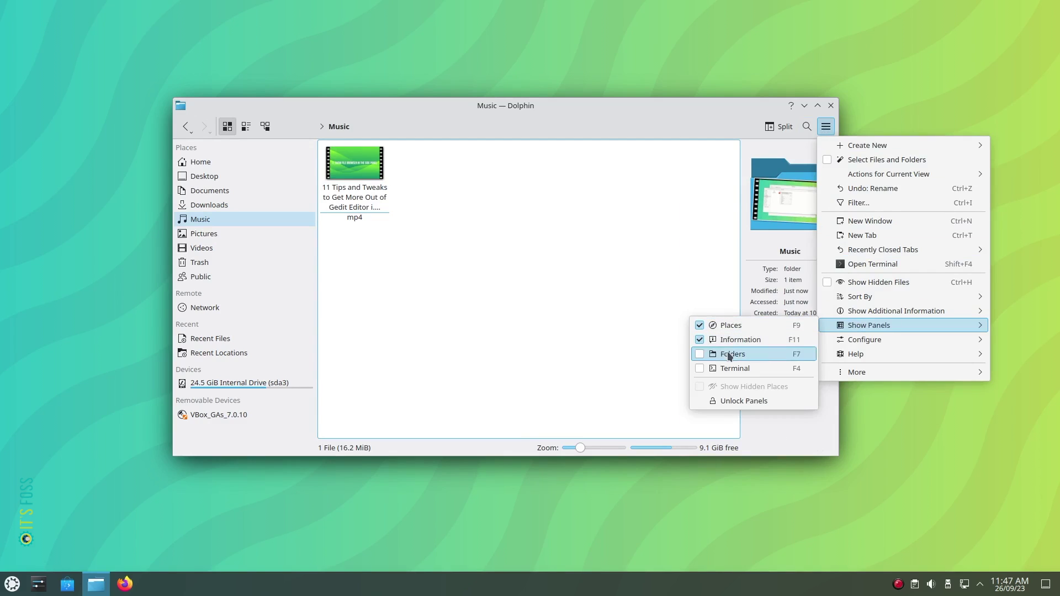
left_click(706, 369)
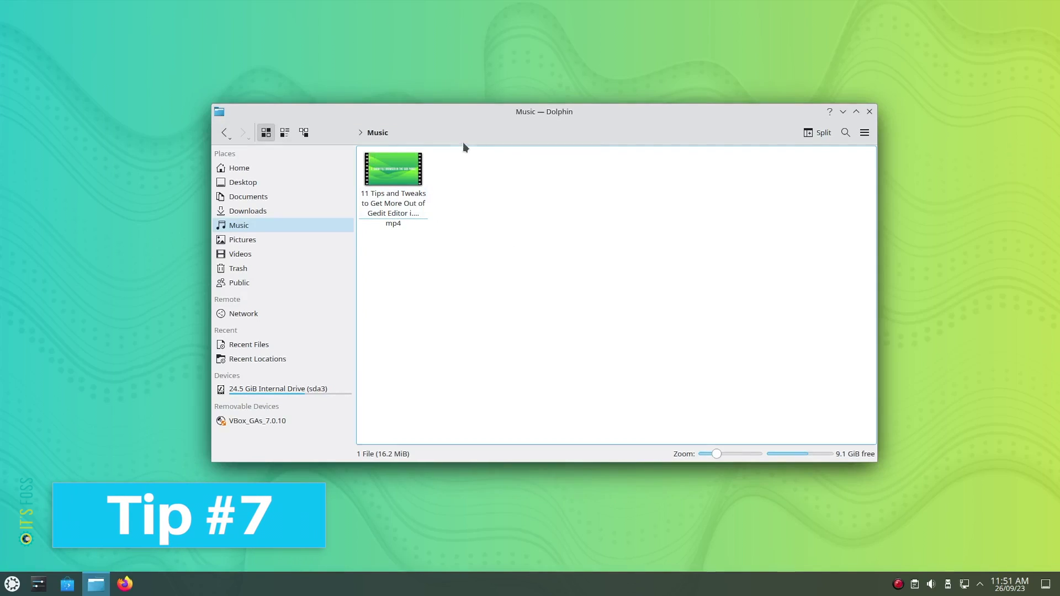
- Switch Music to Details view and add the Type and Created columns
left_click(303, 133)
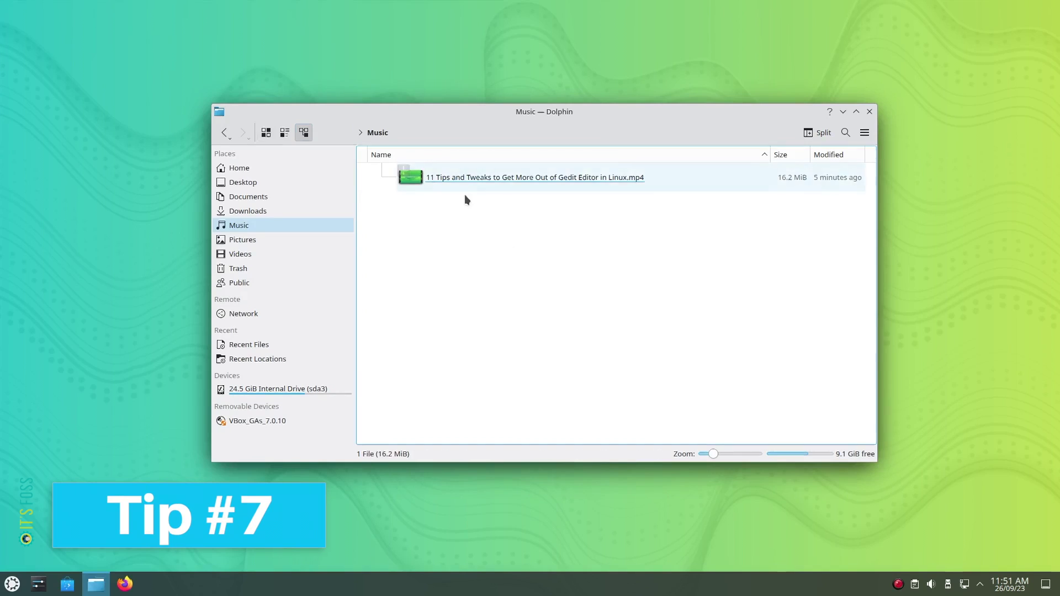
left_click(606, 177)
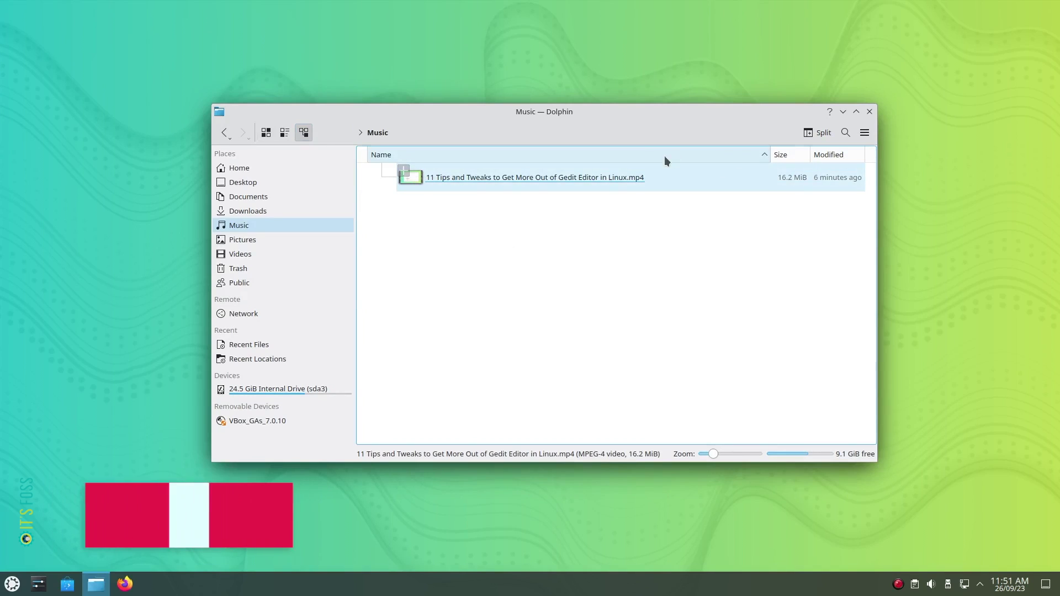
right_click(725, 153)
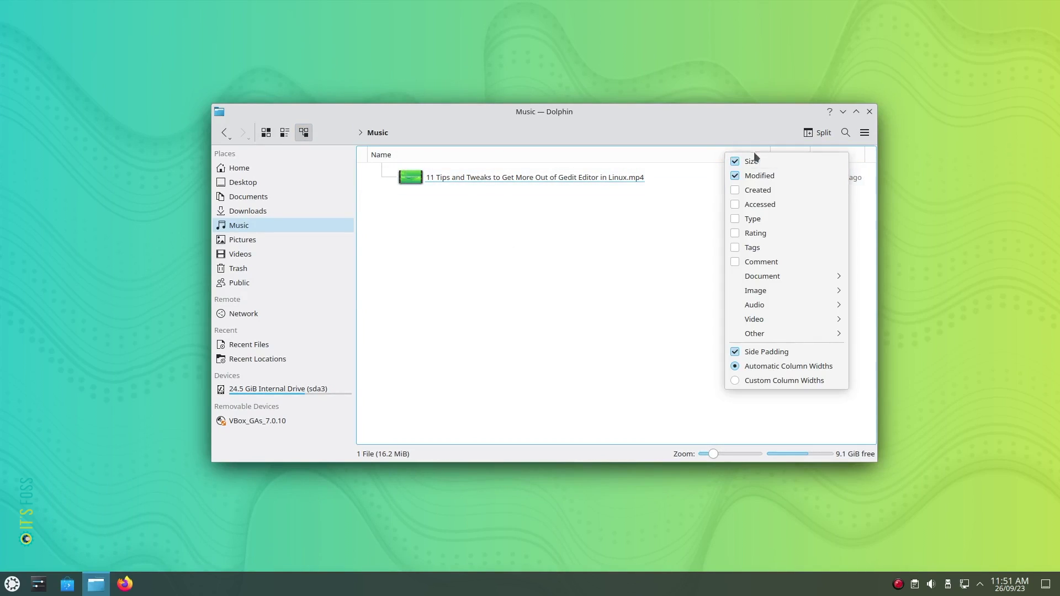
left_click(738, 219)
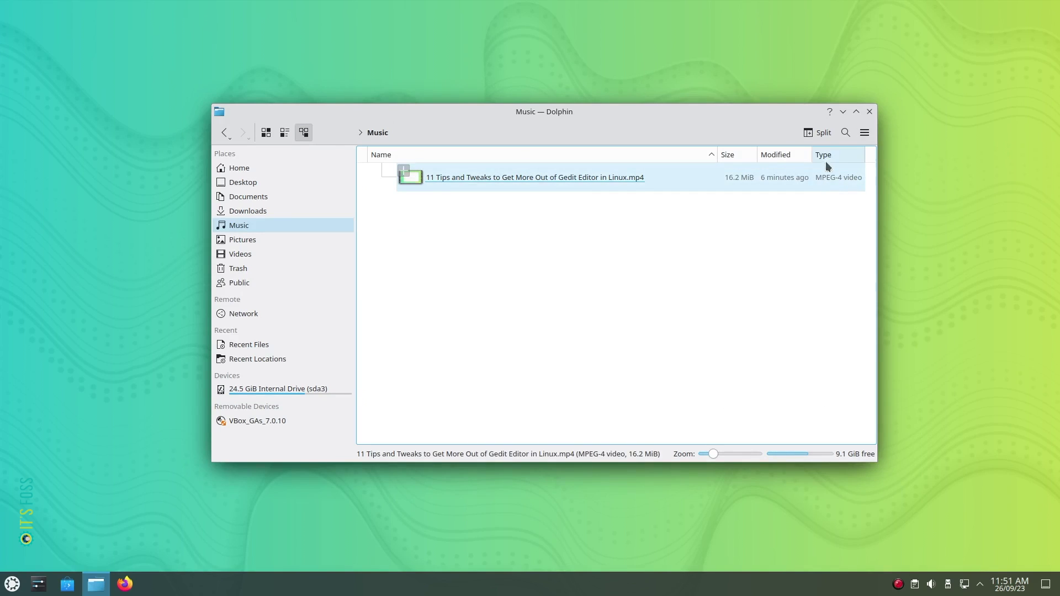
right_click(662, 153)
left_click(675, 191)
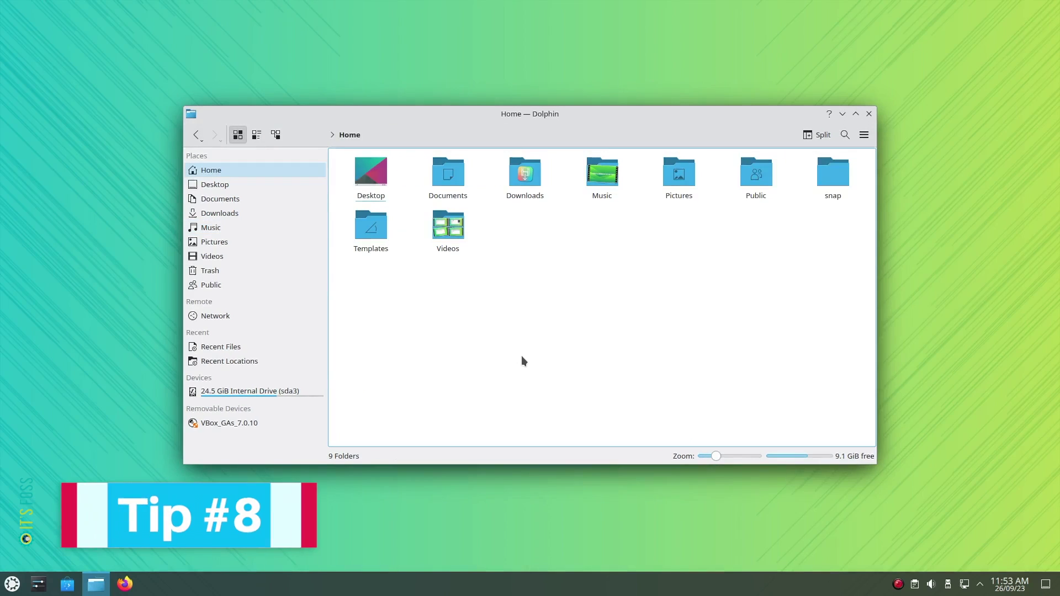
left_click(225, 185)
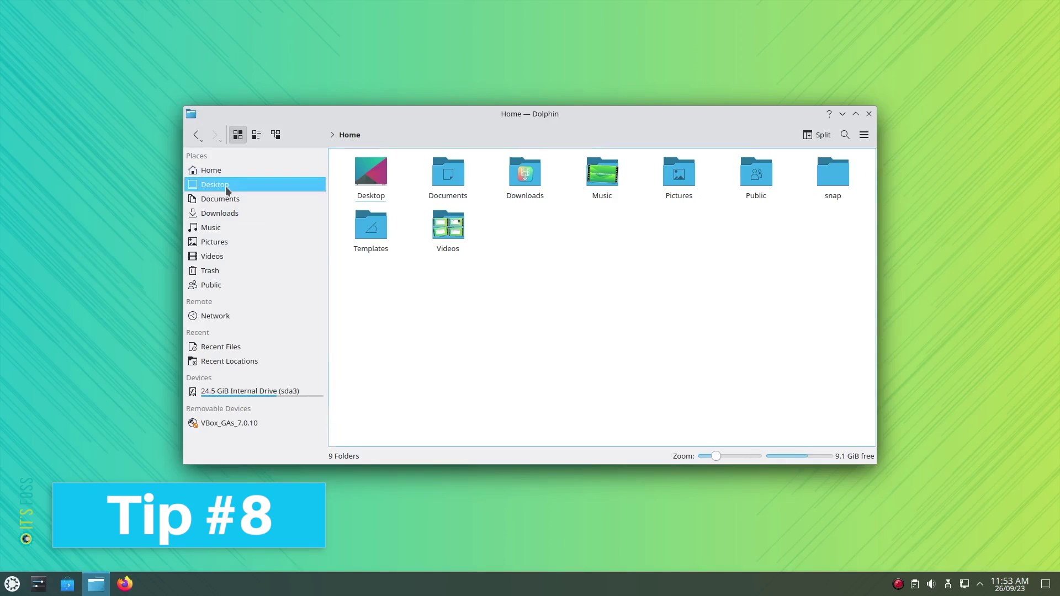
left_click(207, 273)
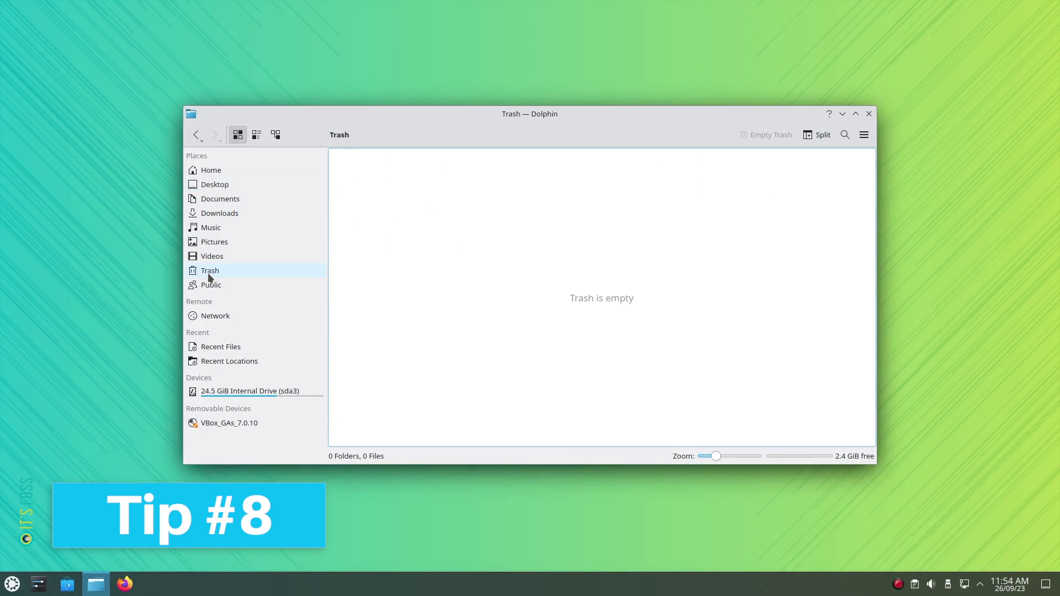
left_click(216, 172)
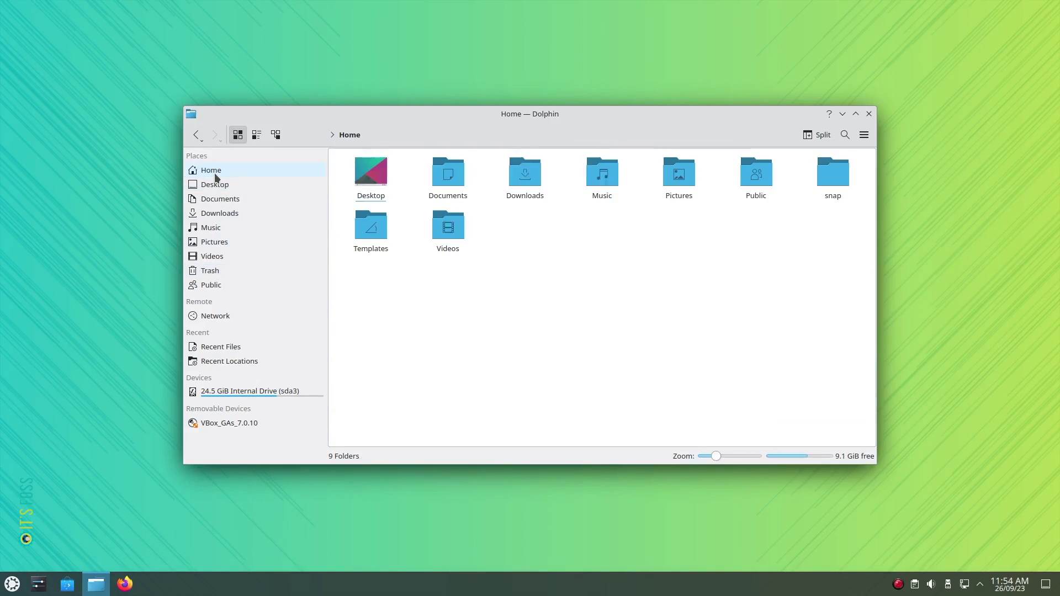
right_click(200, 137)
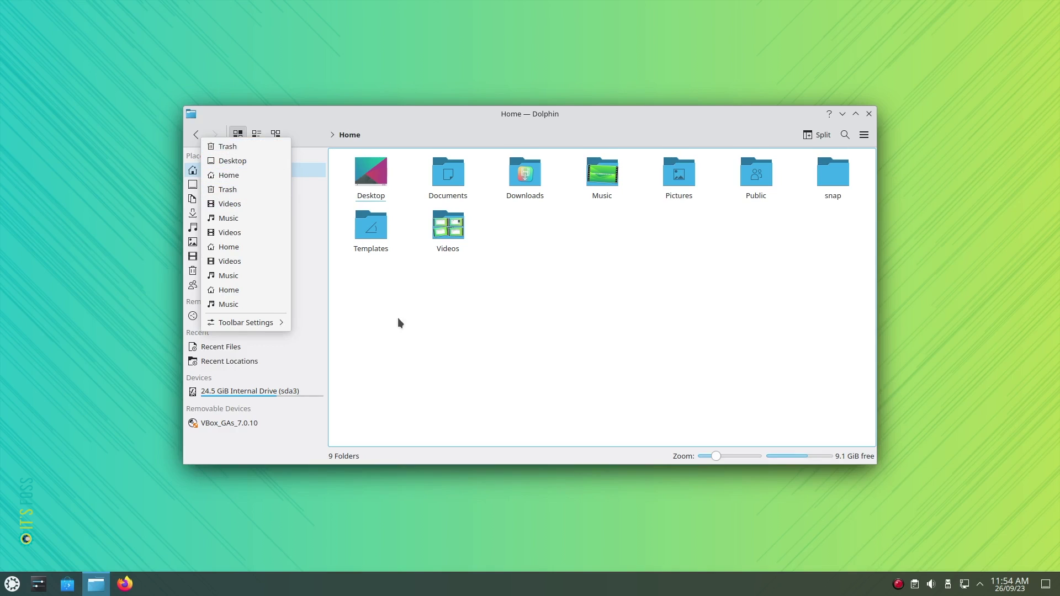
left_click(382, 288)
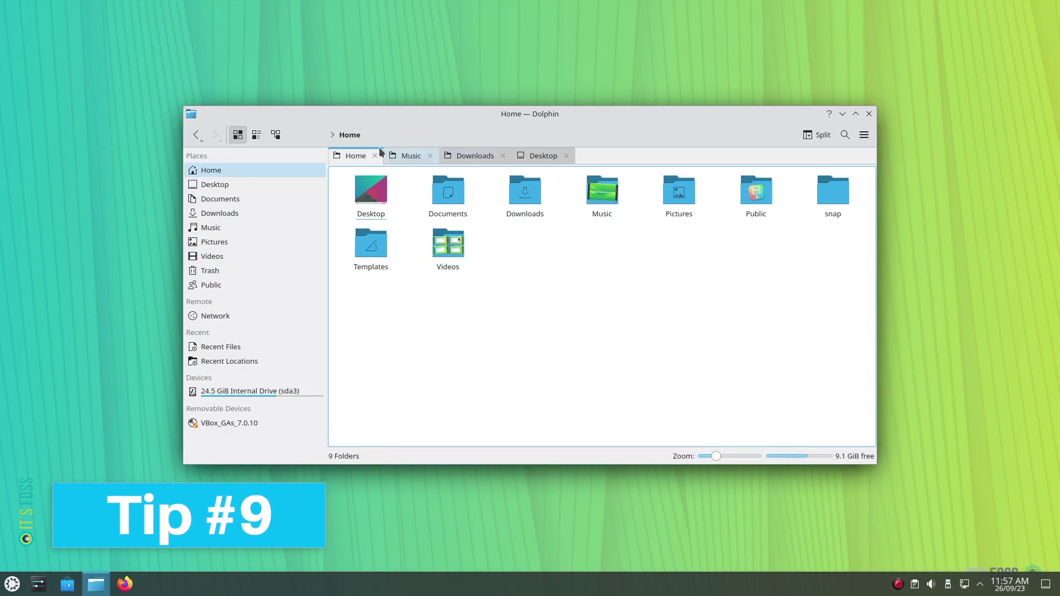
- Close the Desktop and Music tabs, then reopen closed tabs with Ctrl+Shift+T
left_click(415, 156)
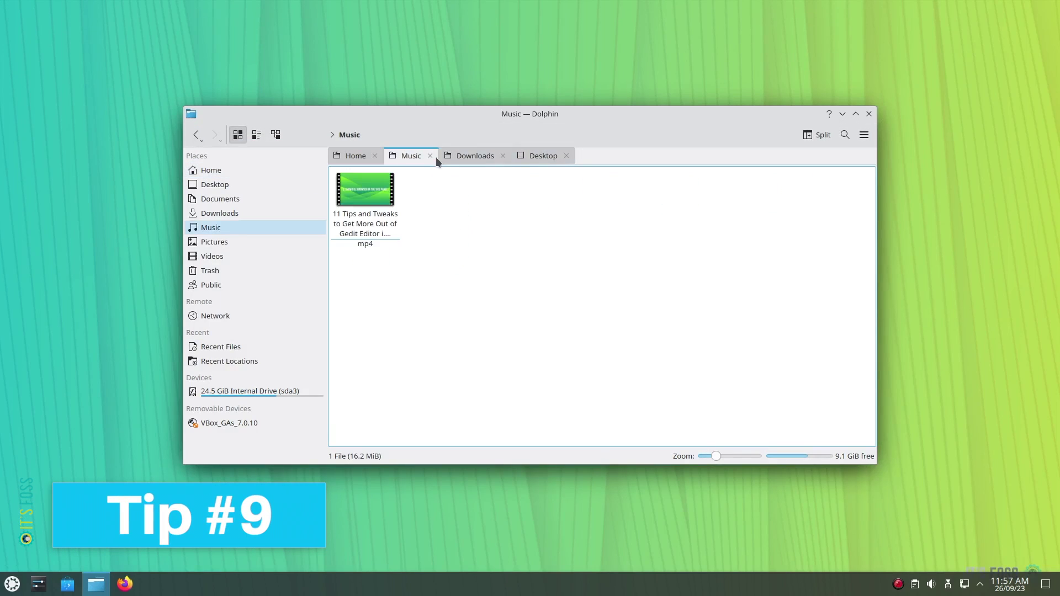
left_click(480, 158)
left_click(526, 159)
left_click(371, 158)
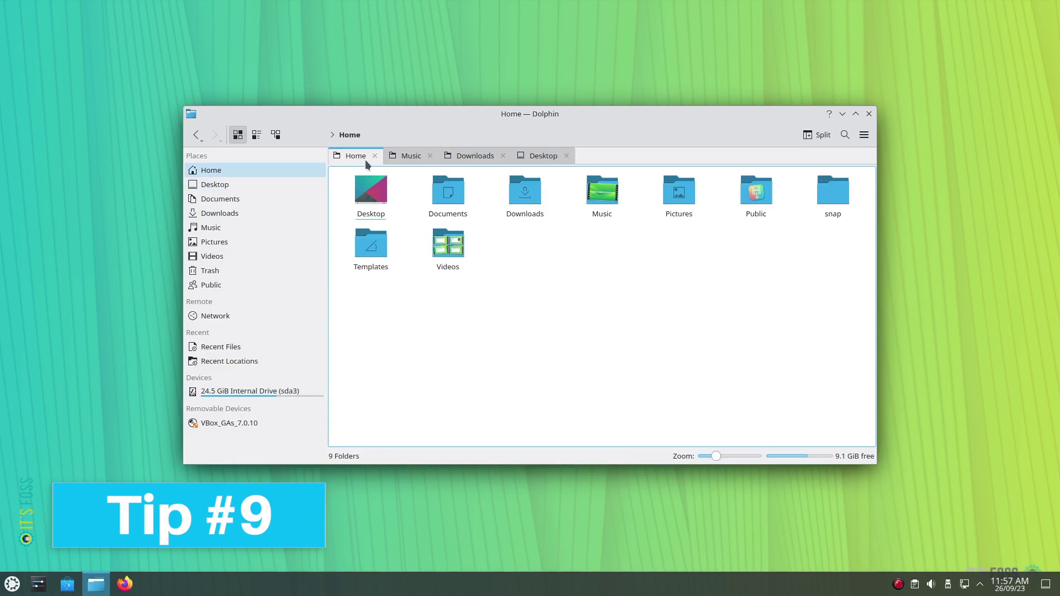
left_click(566, 157)
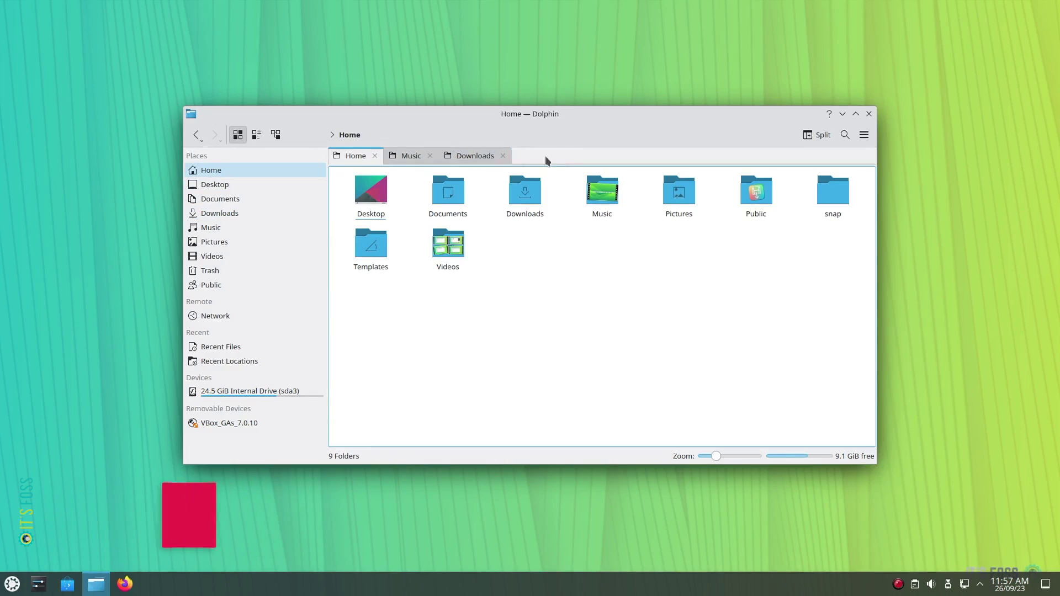
left_click(430, 155)
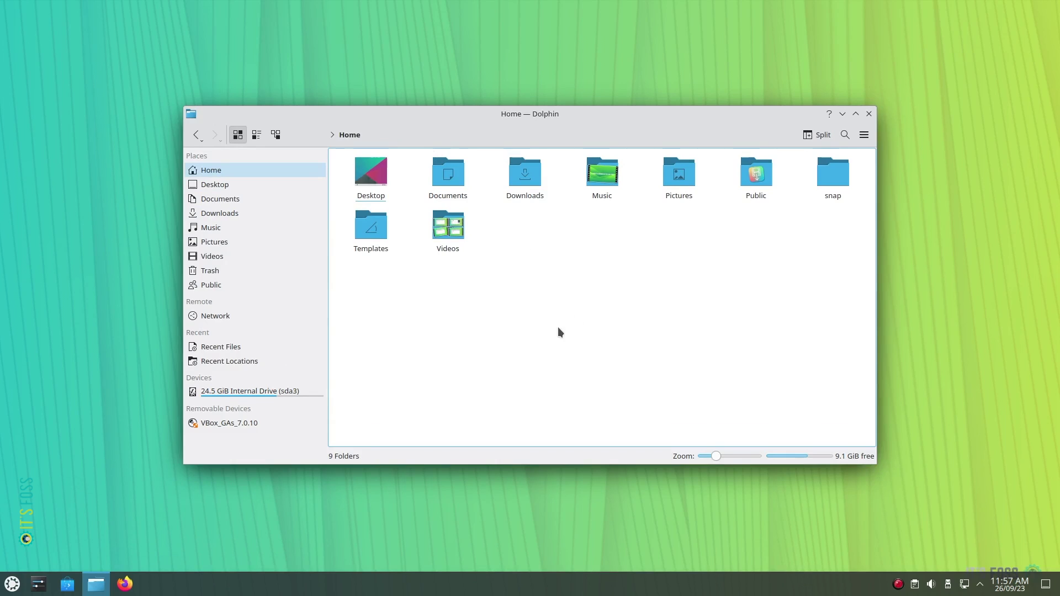
key("ctrl+shift+t")
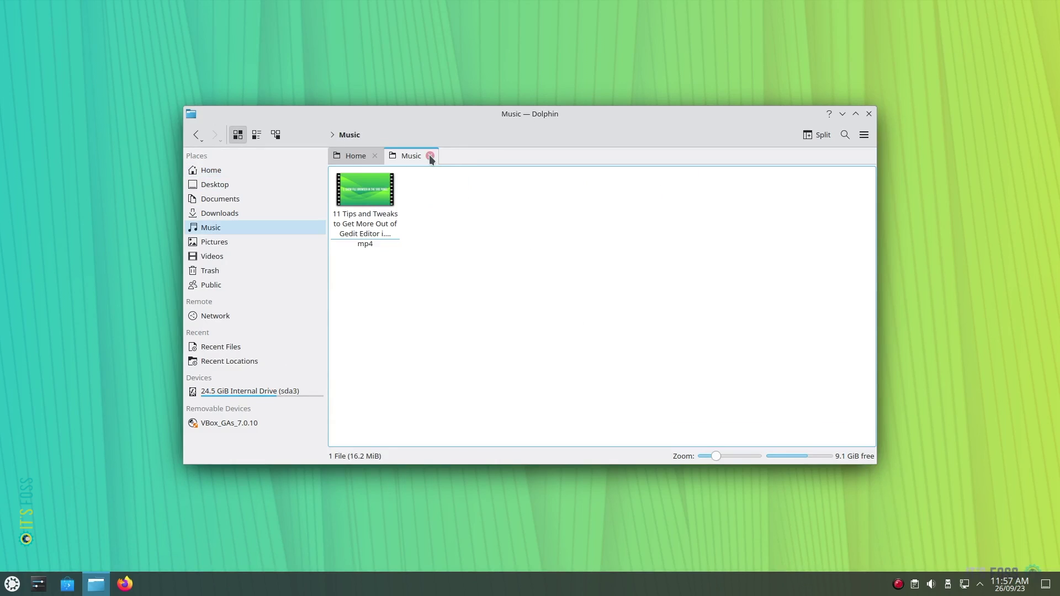
key("ctrl+shift+t")
key("ctrl+shift+t")
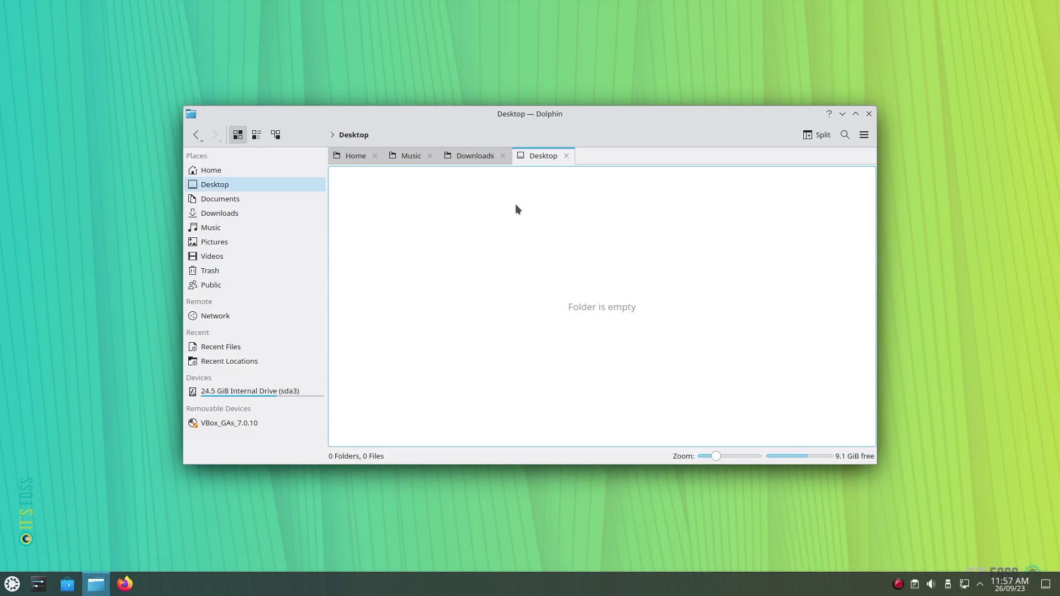
- Close the Desktop, Downloads and Music tabs, then reopen Music and Downloads from Recently Closed Tabs
left_click(566, 156)
left_click(502, 156)
left_click(430, 156)
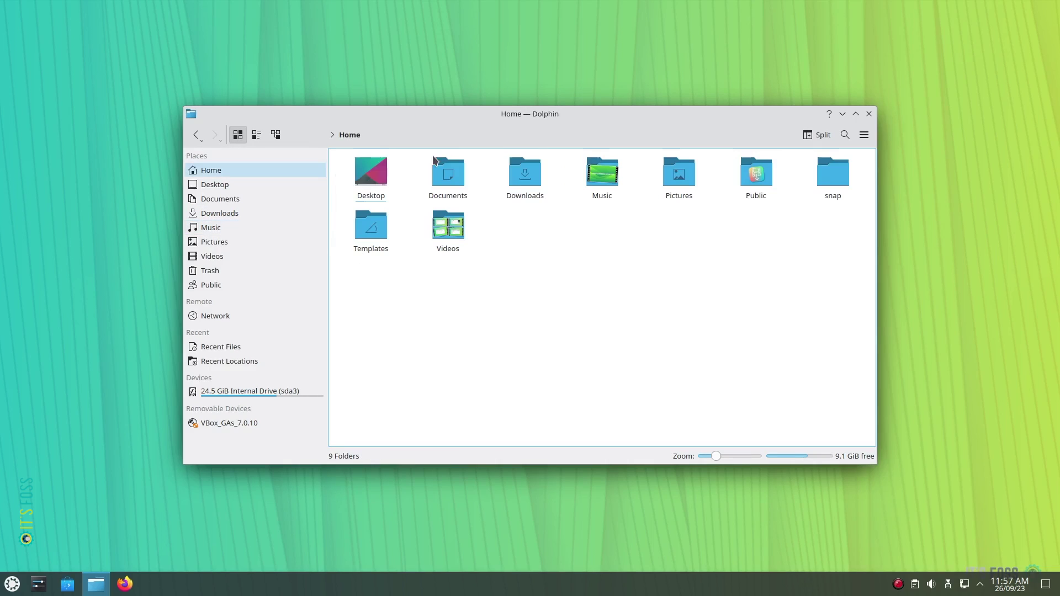
left_click(863, 136)
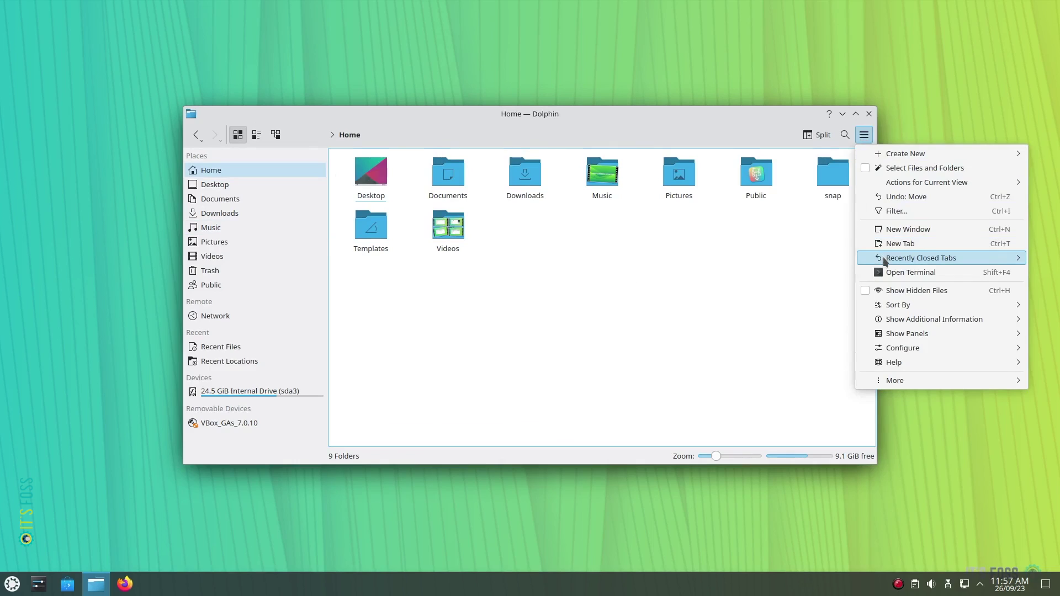
mouse_move(885, 260)
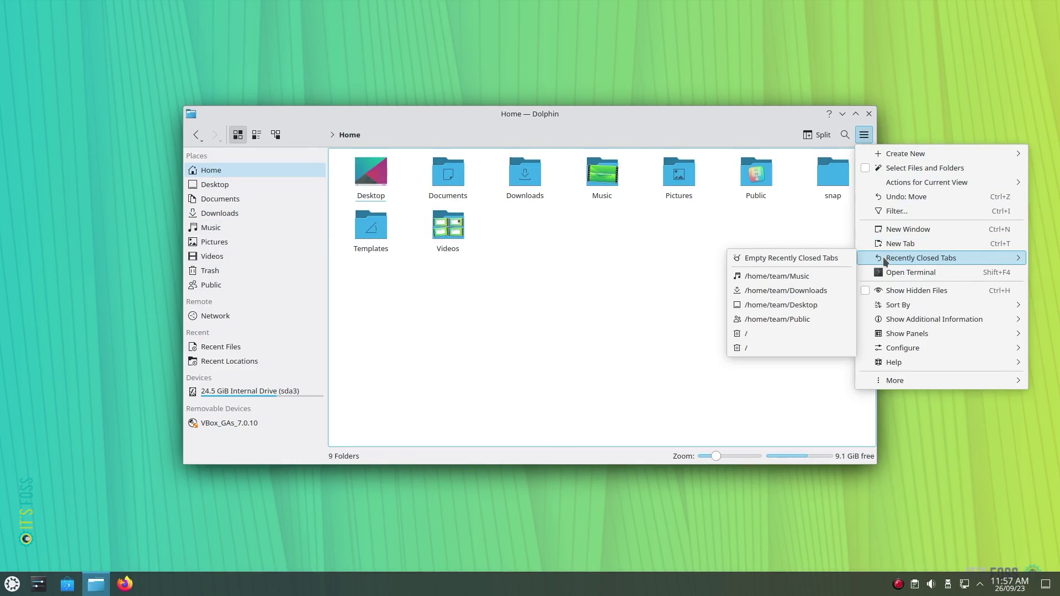
left_click(780, 276)
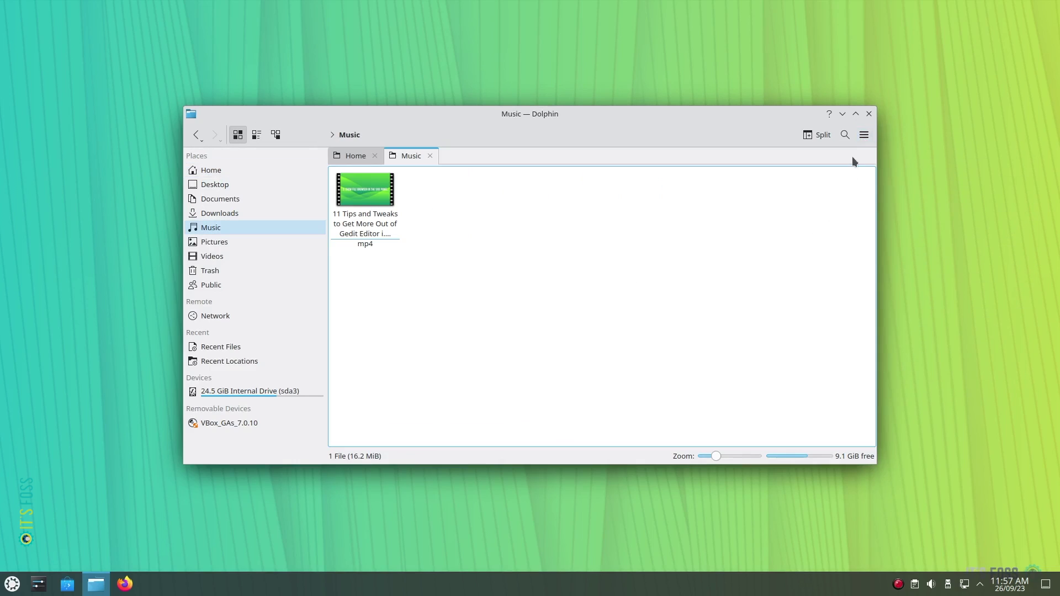
left_click(864, 135)
mouse_move(875, 260)
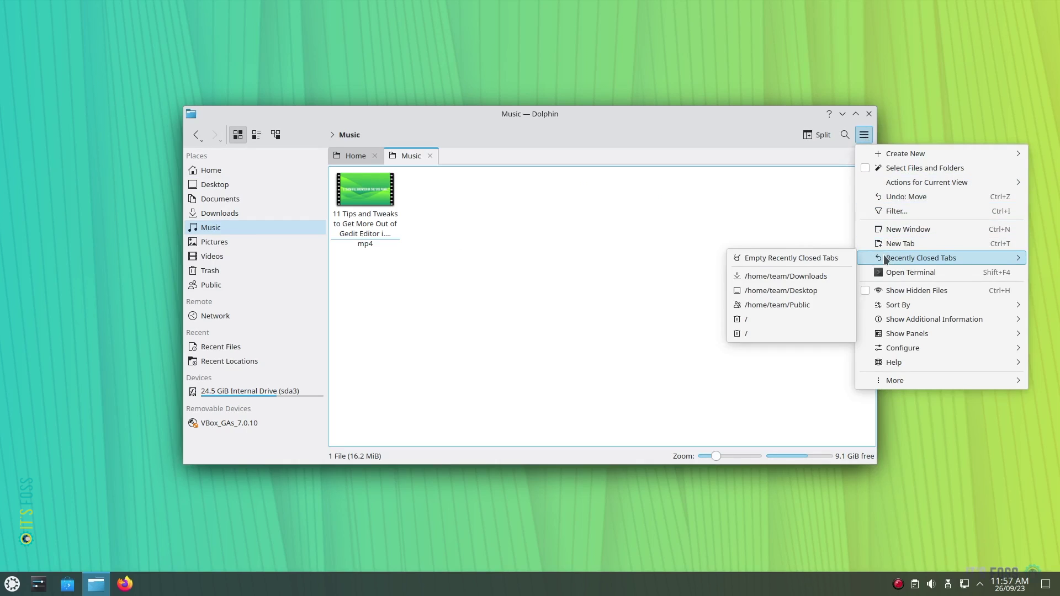
left_click(784, 275)
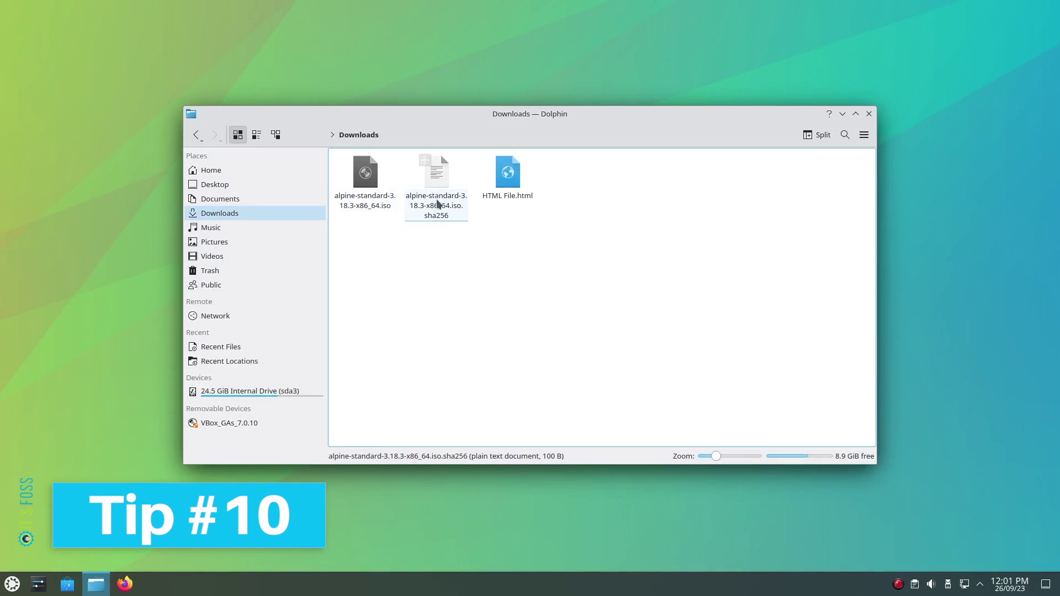
- Open the alpine ISO's .sha256 file in Kate and widen the window to fit the hash
right_click(435, 181)
left_click(463, 190)
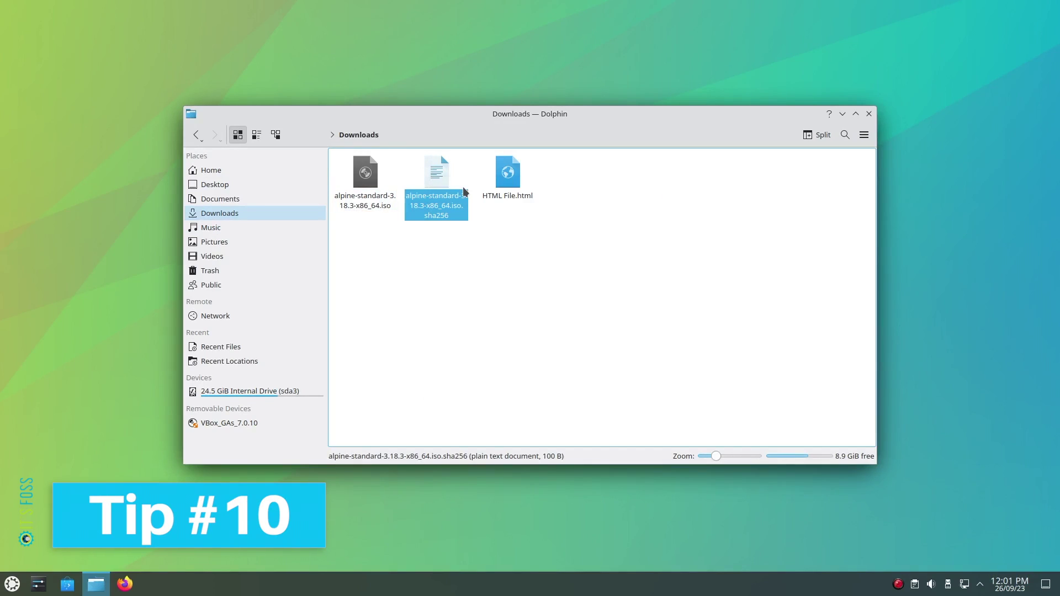
left_click_drag(404, 116, 571, 201)
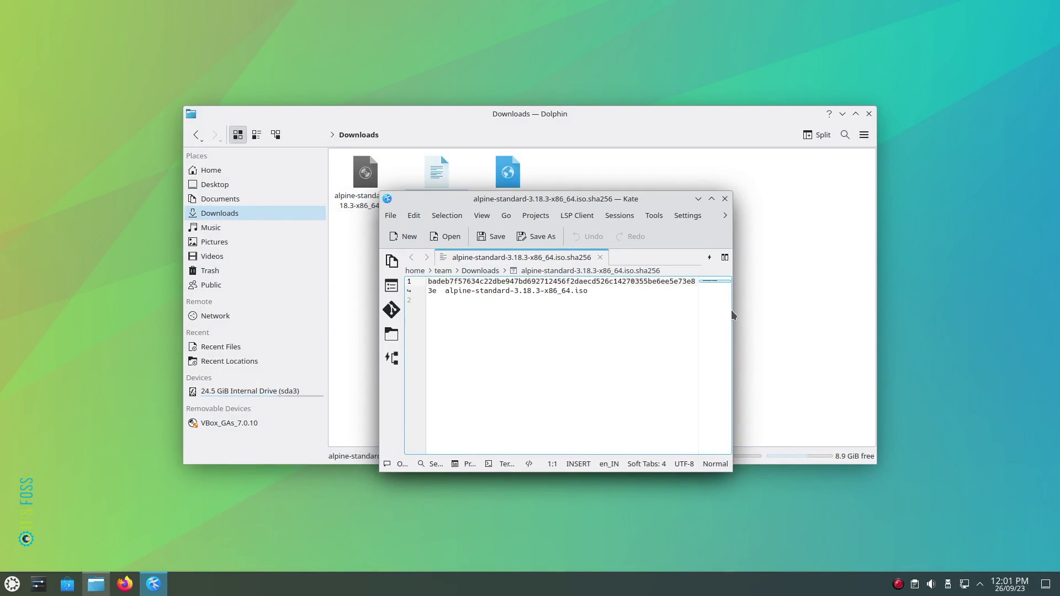
left_click_drag(733, 314, 925, 317)
left_click_drag(698, 201, 595, 153)
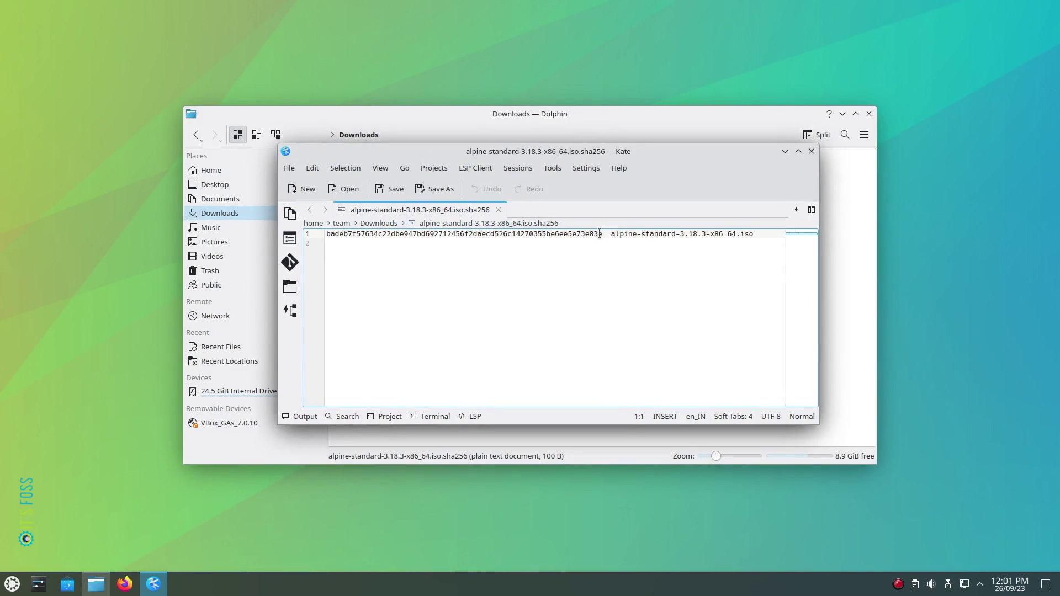
- Copy the SHA-256 hash from line 1 and close Kate
left_click_drag(602, 235, 326, 234)
right_click(352, 233)
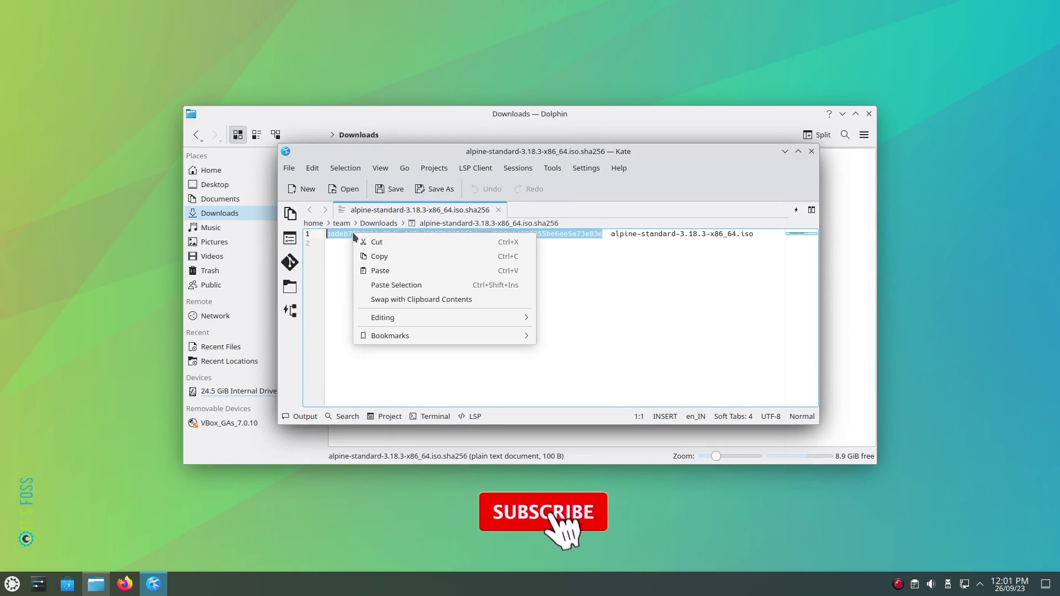
left_click(381, 257)
left_click(380, 256)
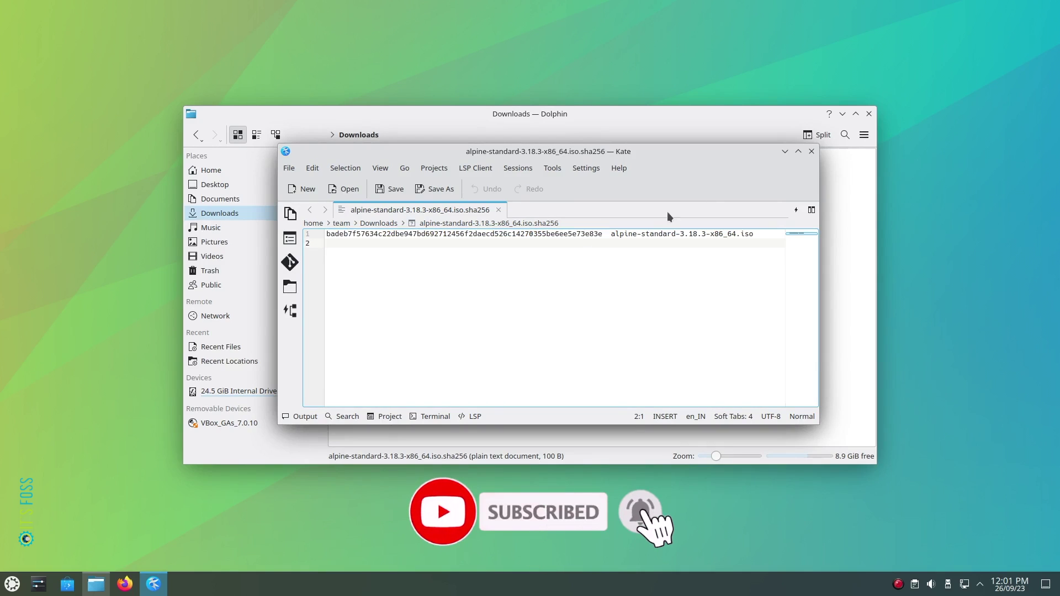
left_click(811, 152)
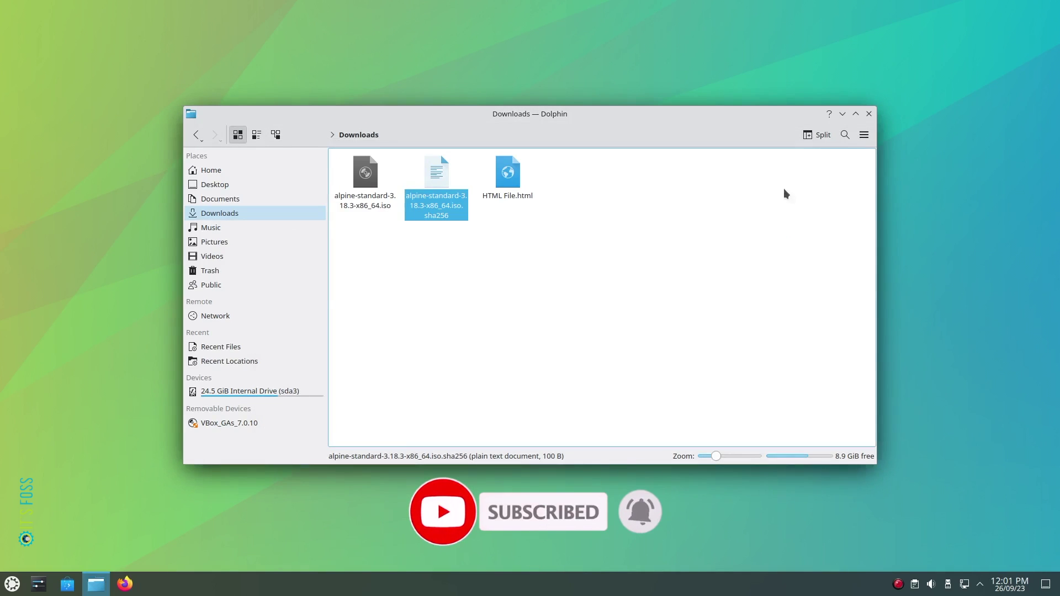
left_click(484, 287)
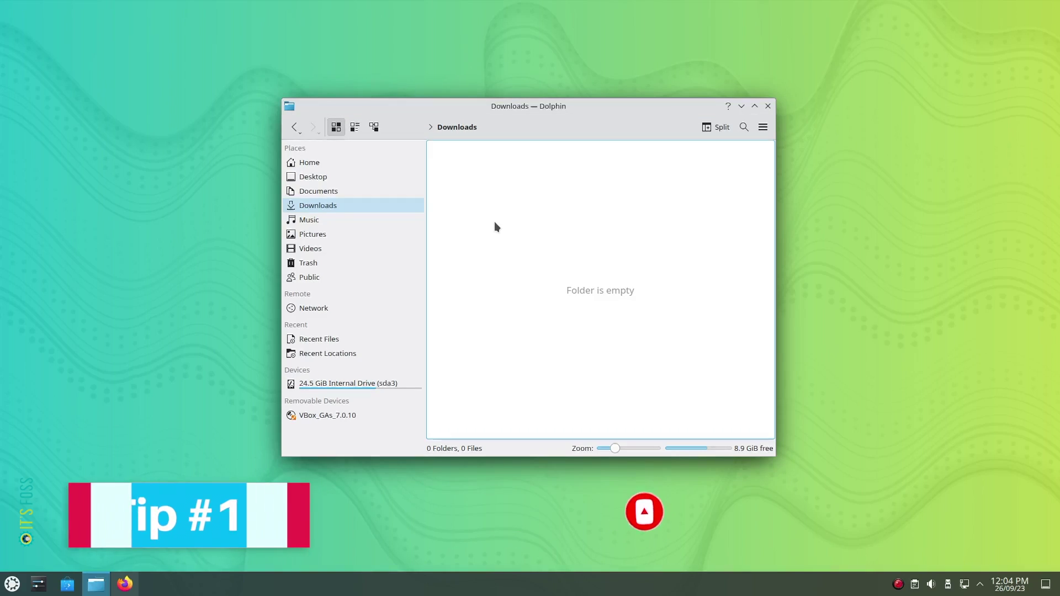
- Place Dolphin beside the Firefox article and copy the article's Dolphin screenshot image
left_click(127, 581)
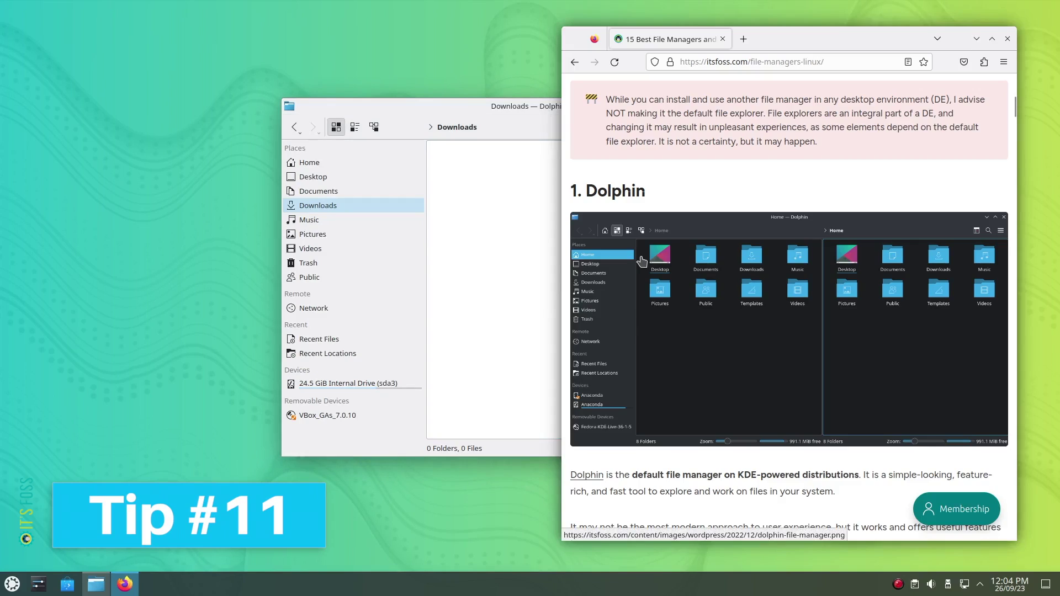
scroll(640, 258, "up", 3)
scroll(641, 258, "down", 7)
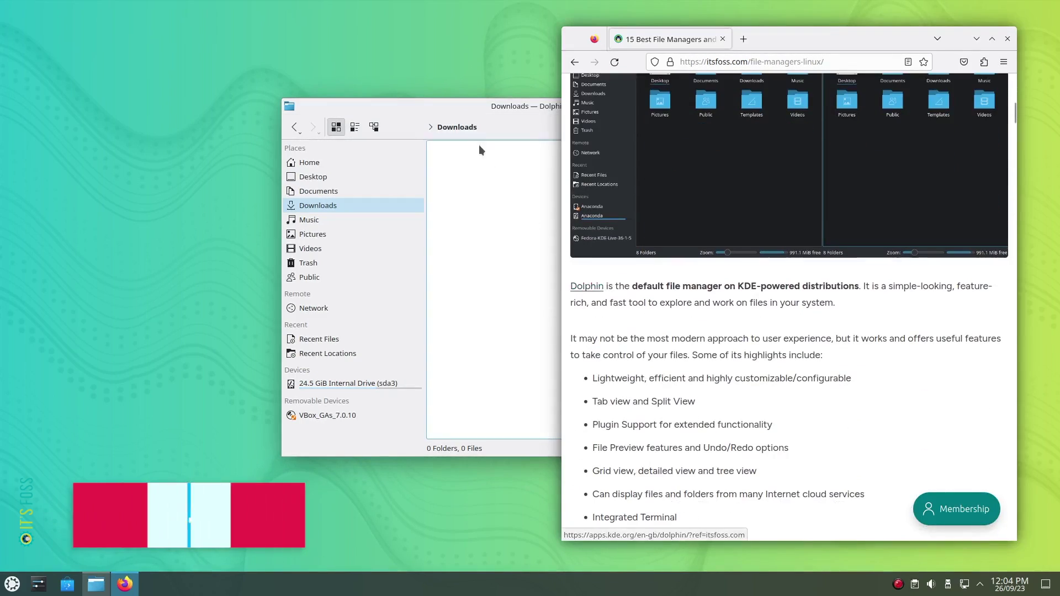
left_click_drag(476, 109, 219, 120)
scroll(756, 323, "up", 2)
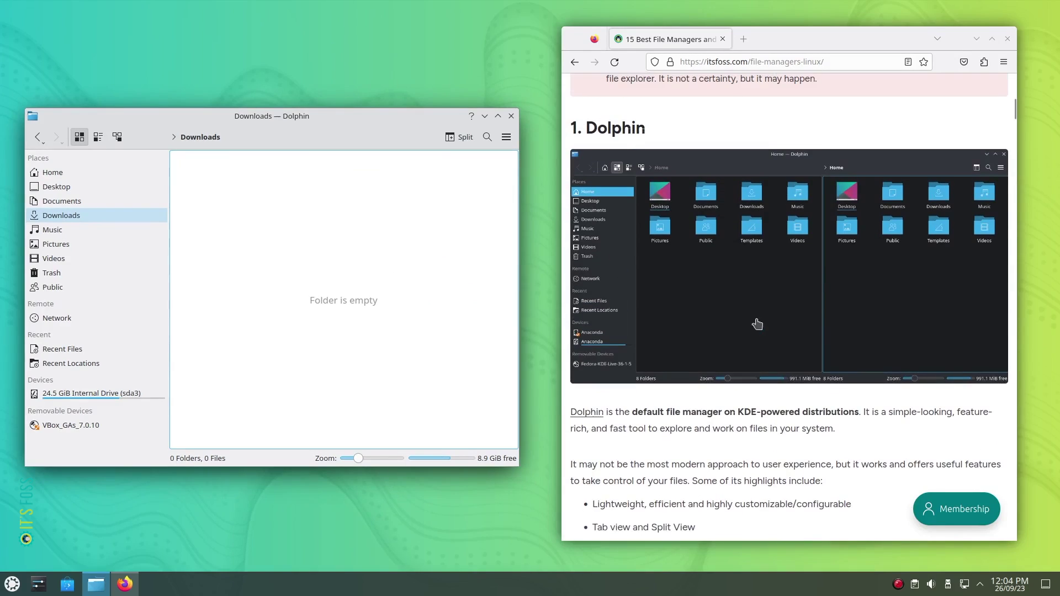
right_click(755, 249)
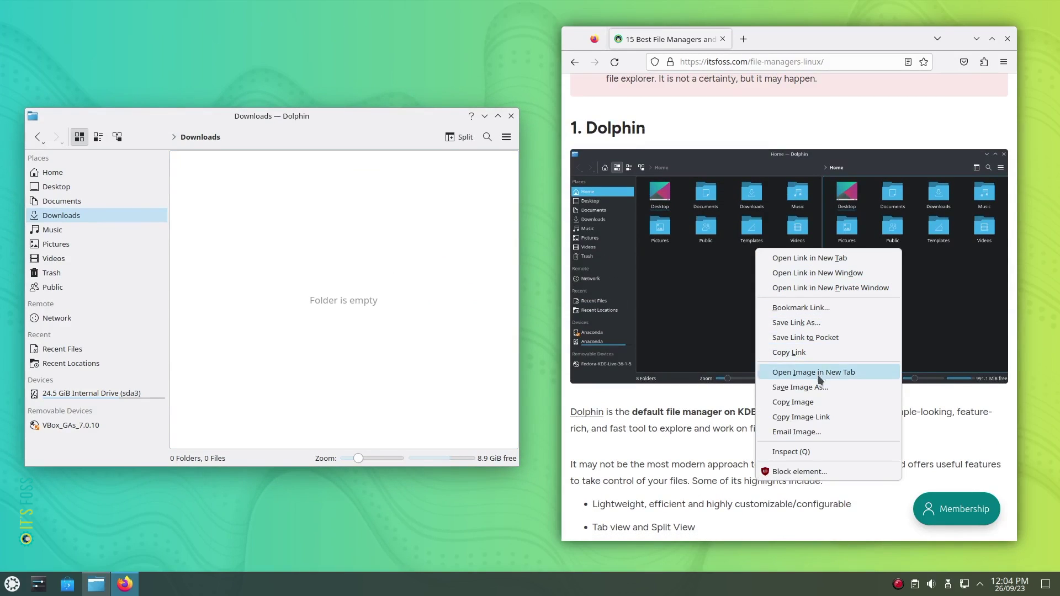
left_click(816, 401)
left_click(266, 228)
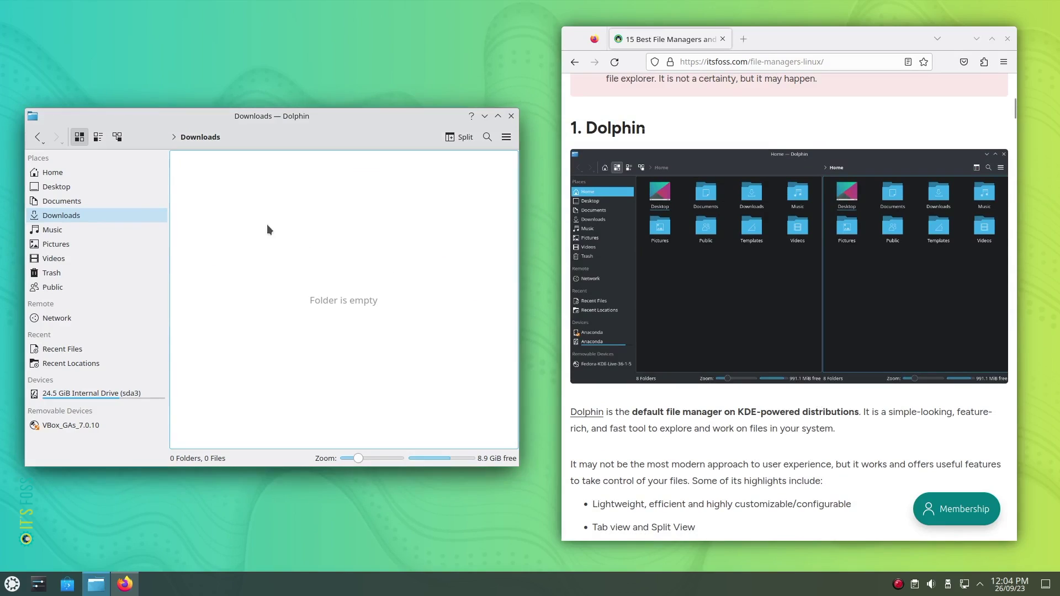
- Paste the clipboard image into Downloads as a PNG file named Sample
right_click(252, 190)
left_click(311, 228)
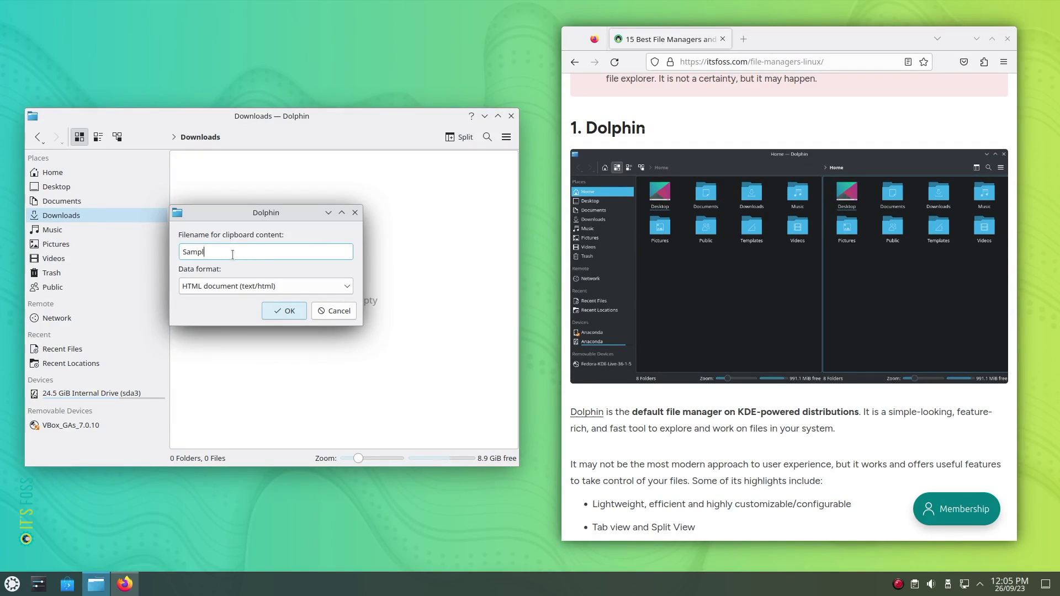
left_click(248, 289)
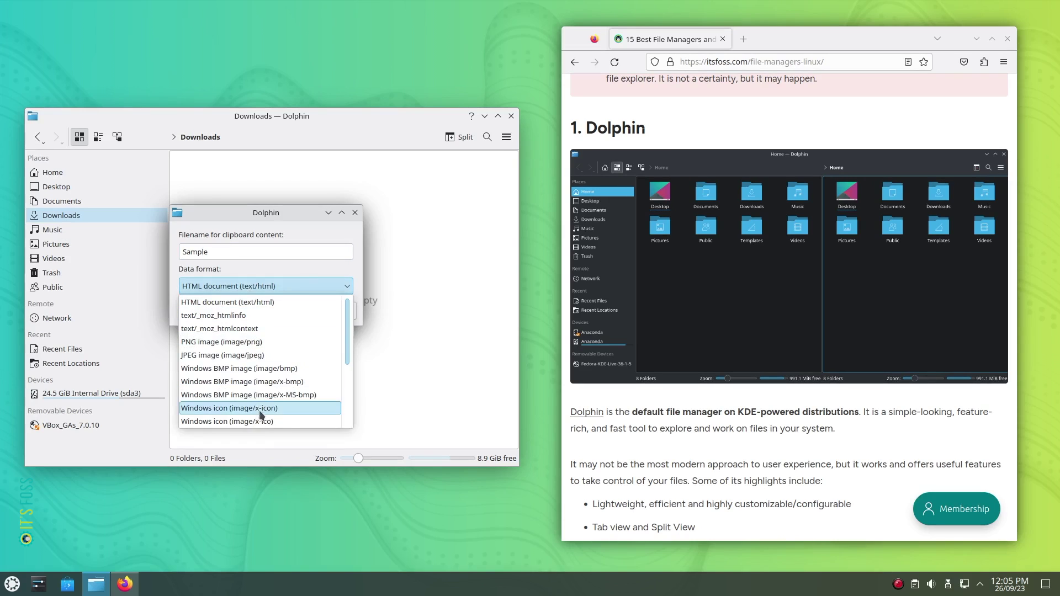
left_click(229, 338)
left_click(284, 311)
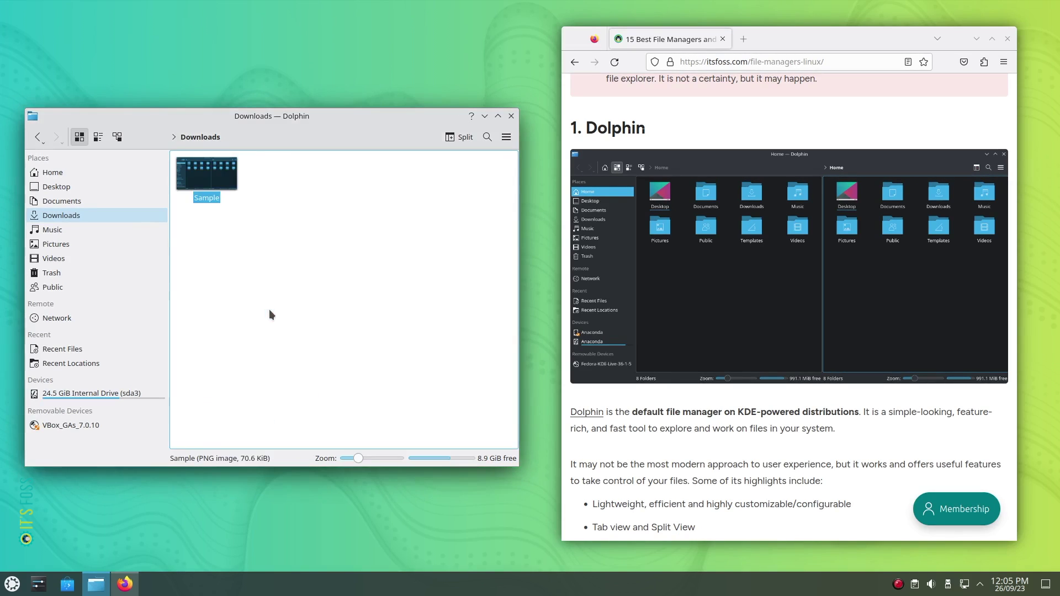
- Preview Sample.png, then drag the article's screenshot into Downloads as a copy
left_click(223, 195)
left_click_drag(472, 191, 356, 187)
left_click(582, 150)
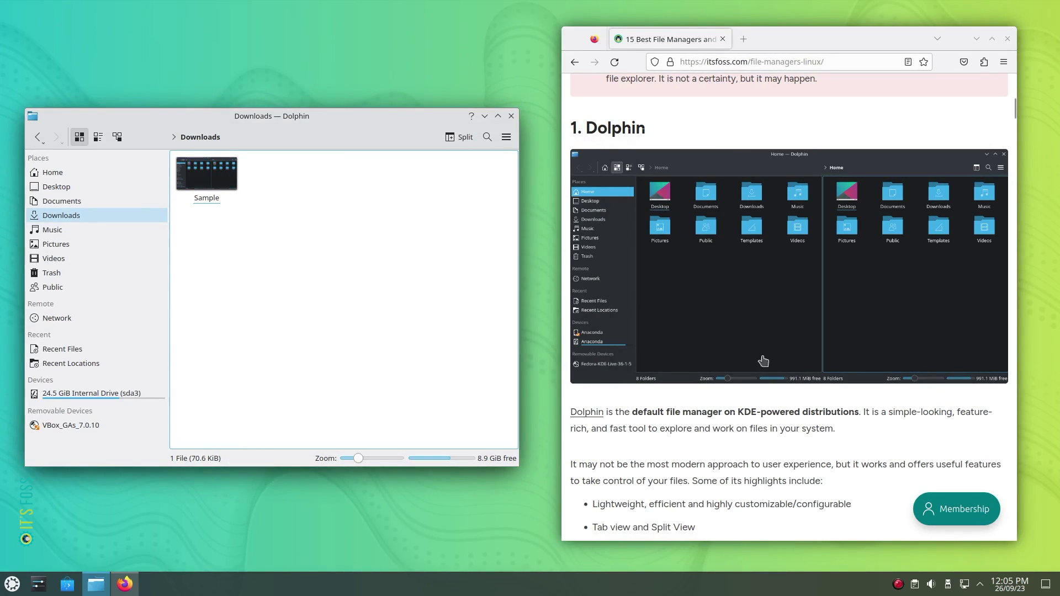
left_click_drag(751, 243, 366, 263)
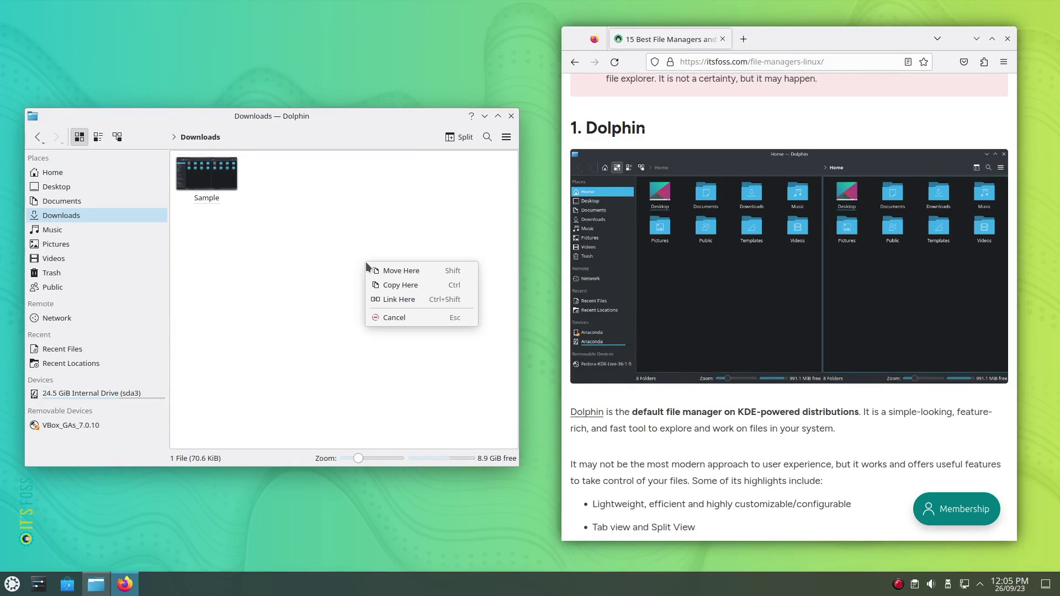
left_click(396, 285)
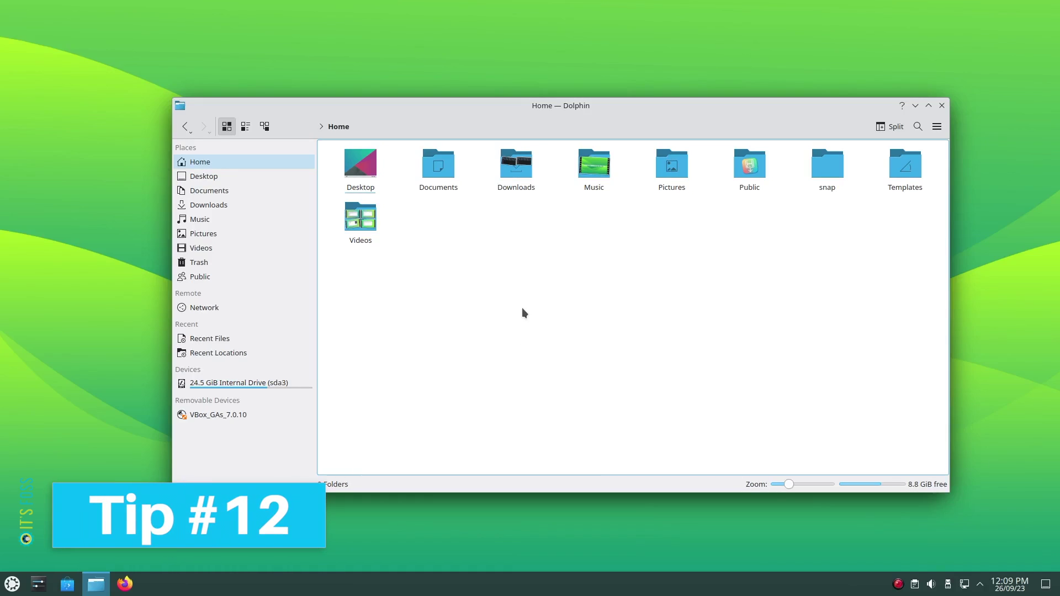
- Search file contents for 'Sample' across all your files and save the search to Places
left_click(918, 127)
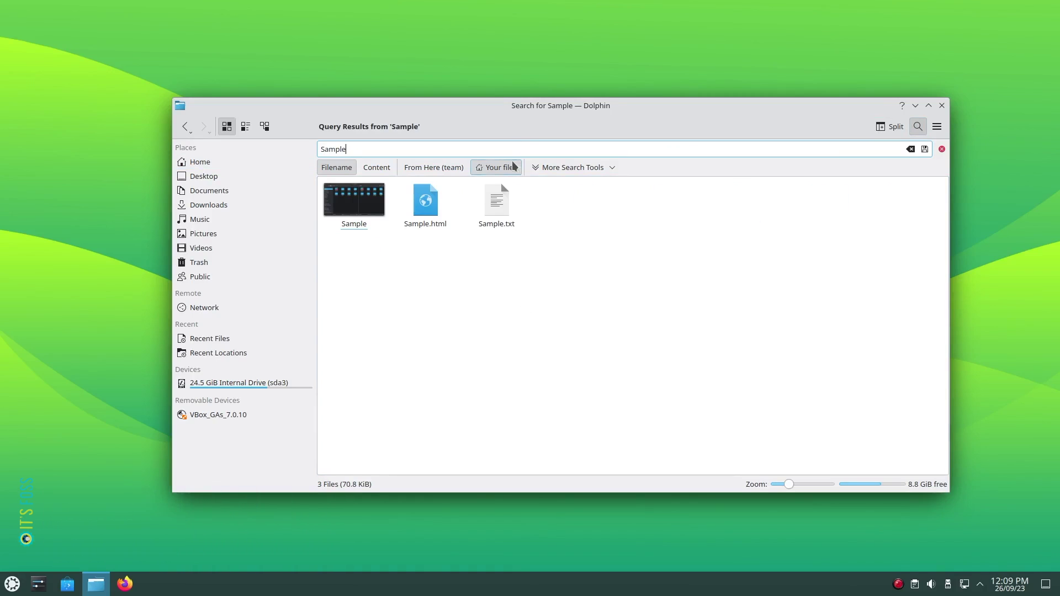
left_click(375, 168)
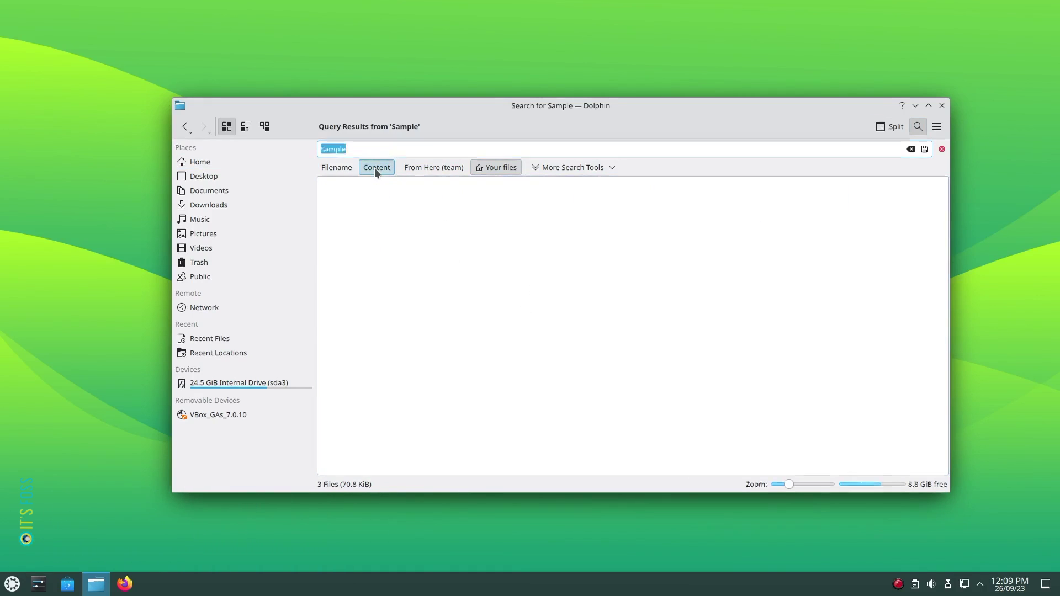
left_click(442, 167)
left_click(495, 169)
left_click(608, 169)
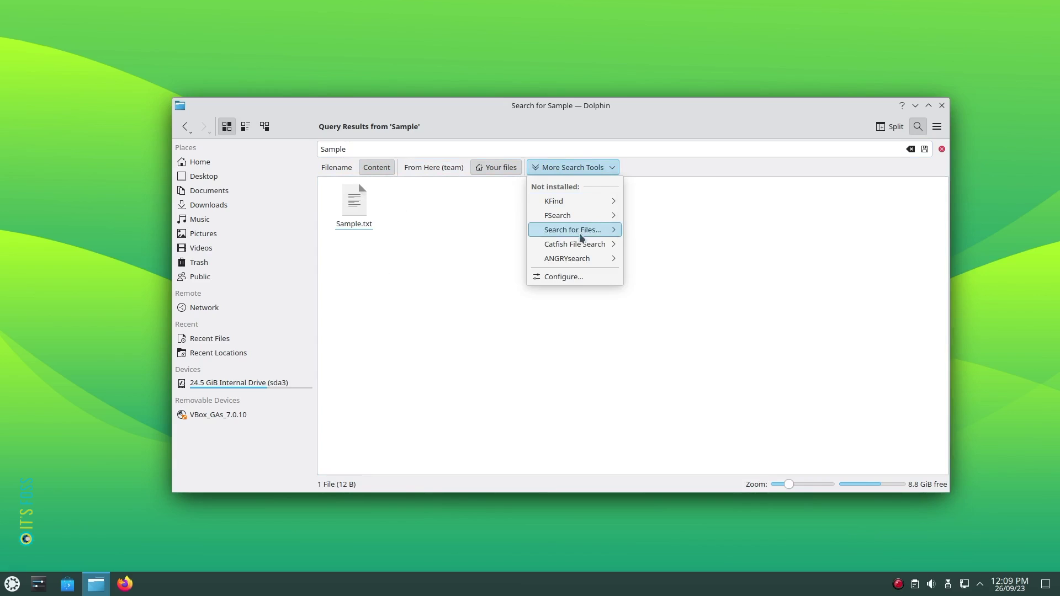
left_click(571, 168)
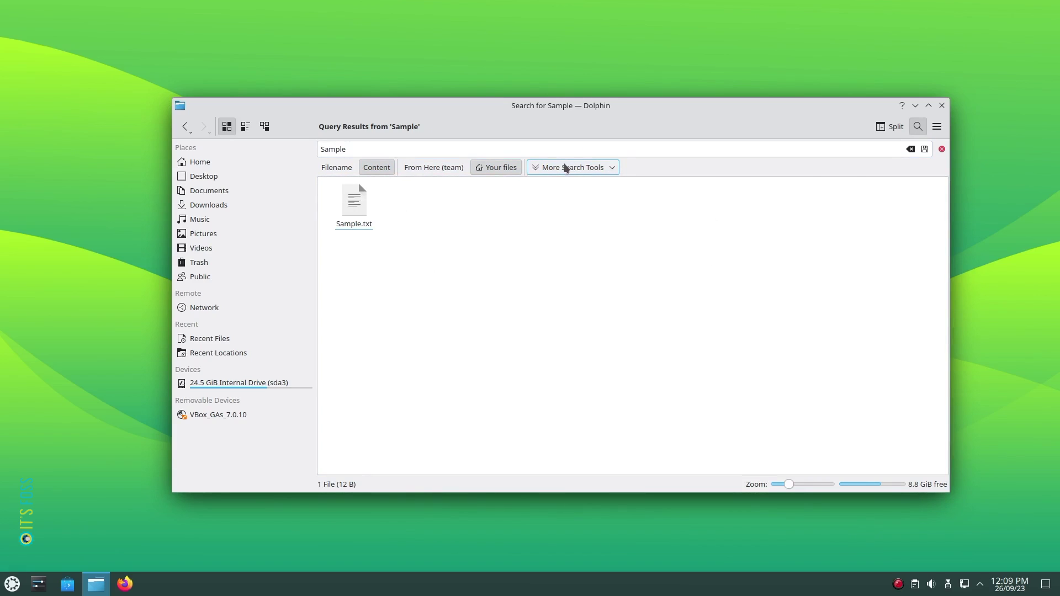
left_click(925, 149)
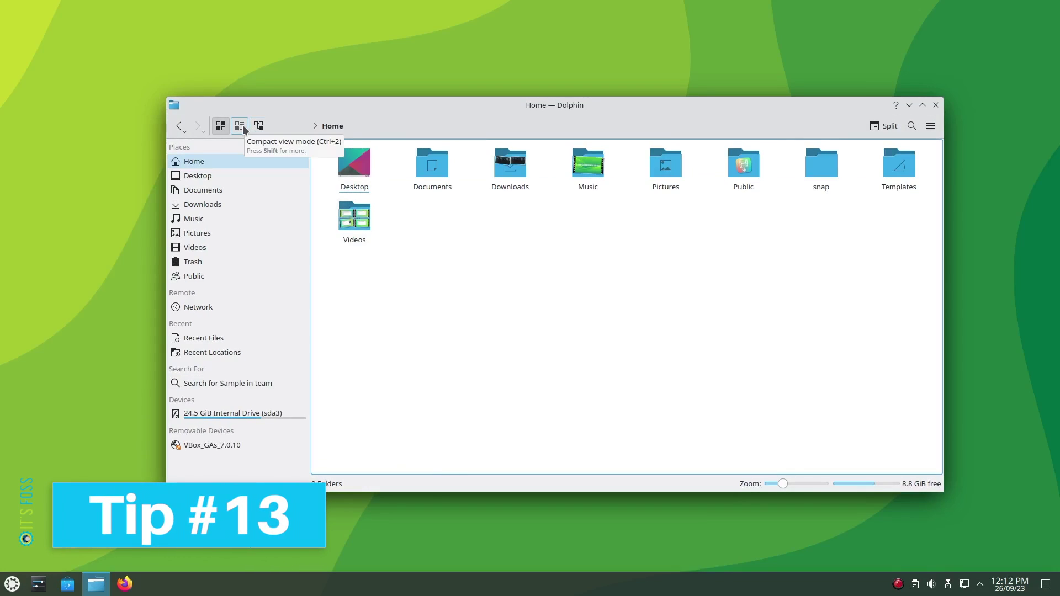
key("shift")
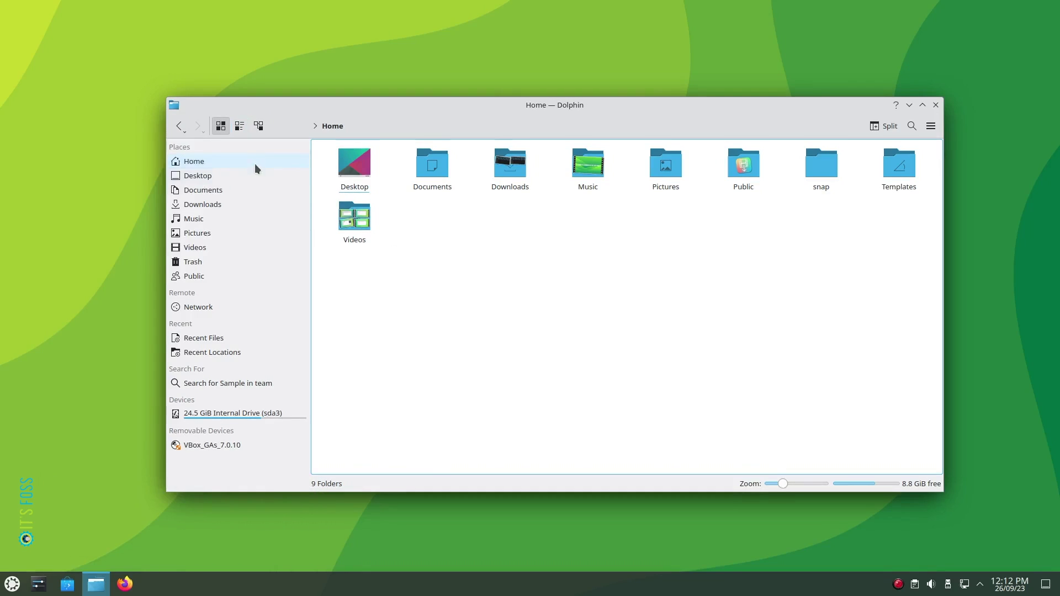
key("shift")
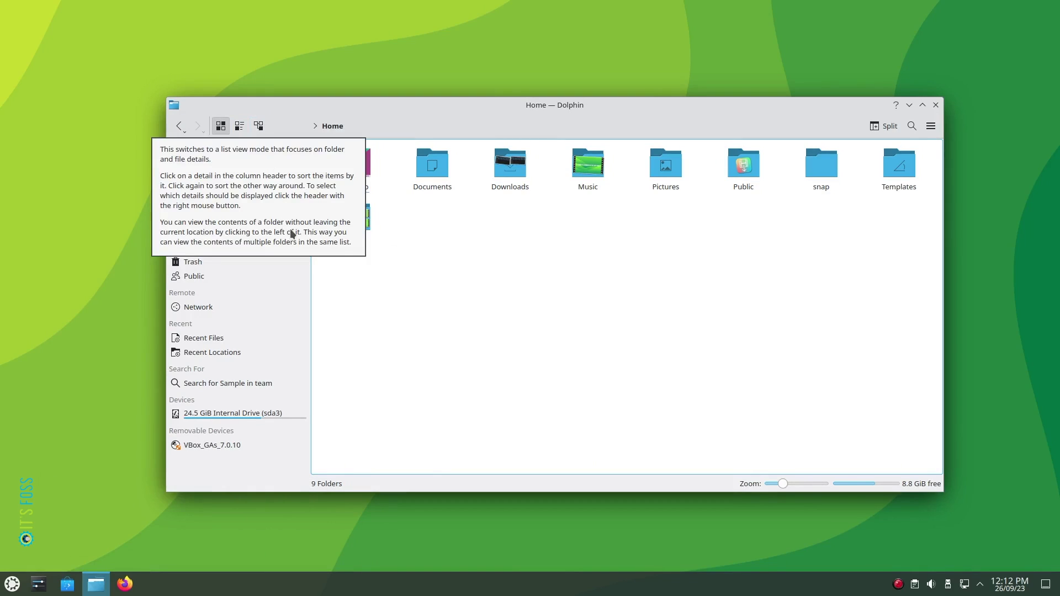
right_click(515, 224)
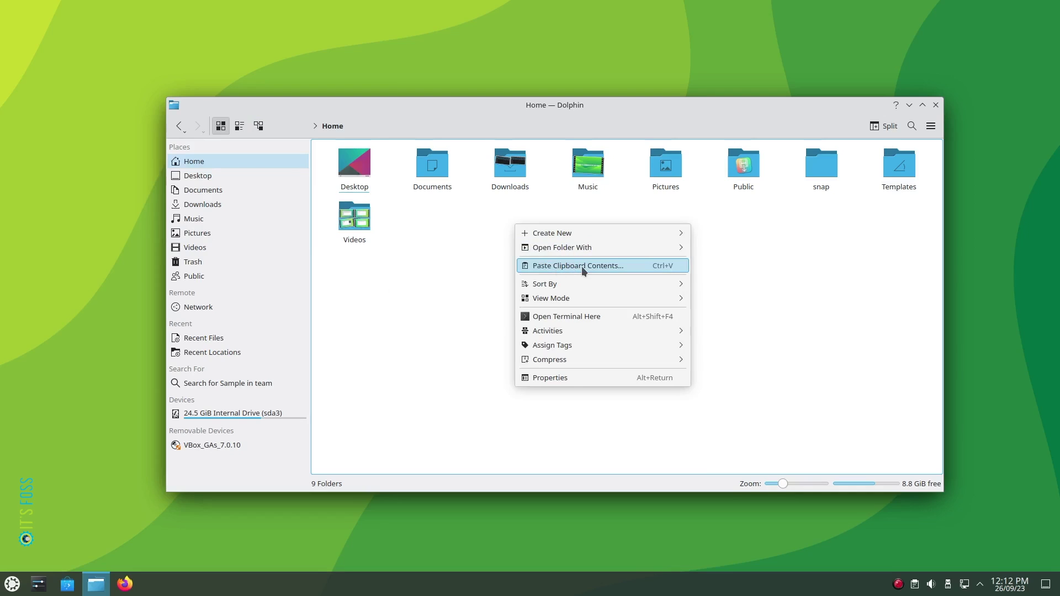
key("shift")
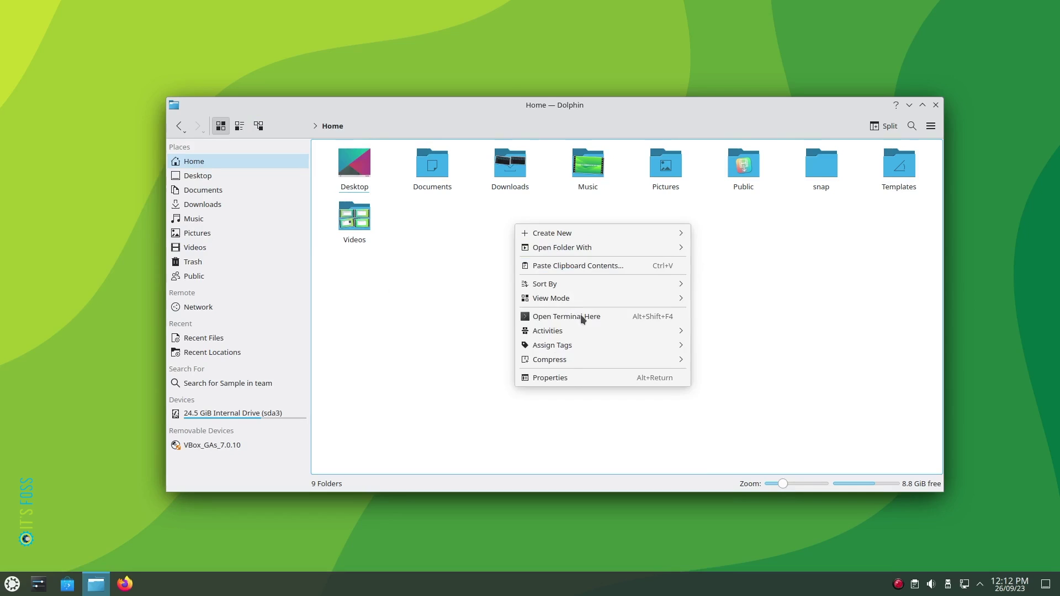
left_click(467, 289)
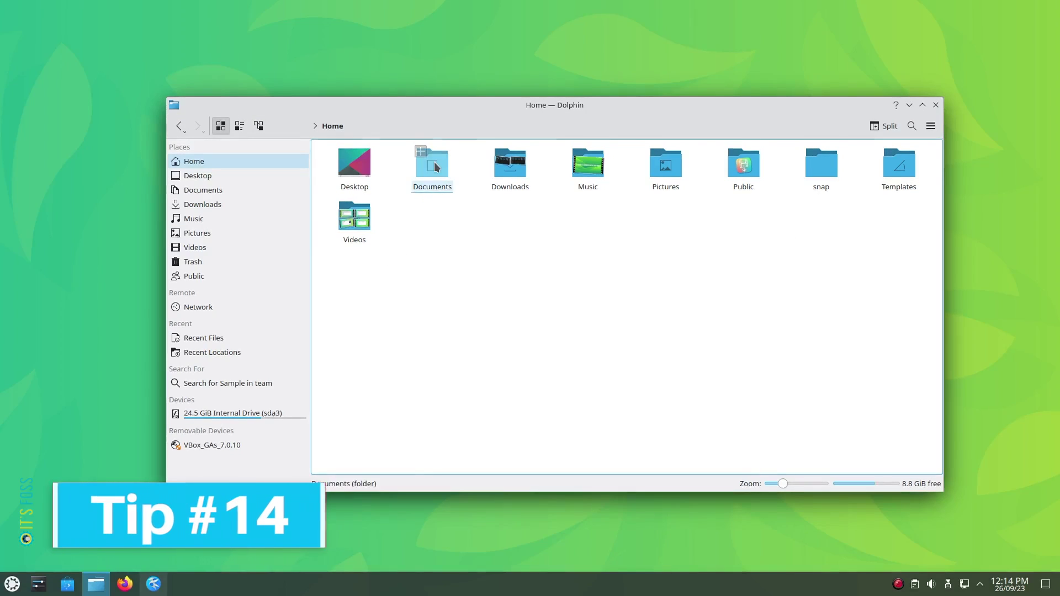
- Copy the Documents folder's location and paste it into the empty Kate document
right_click(434, 164)
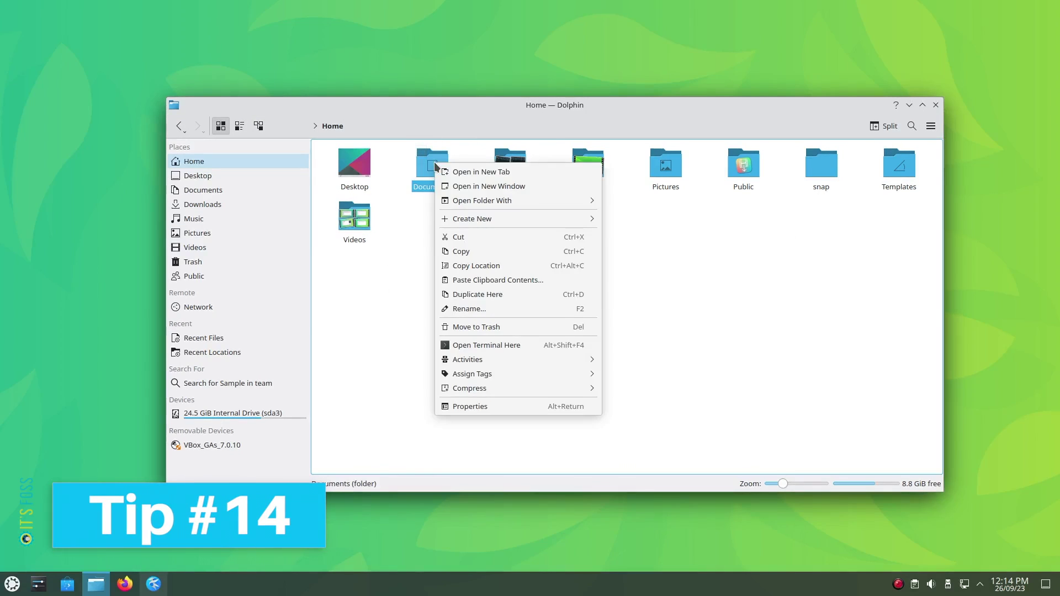
left_click(418, 287)
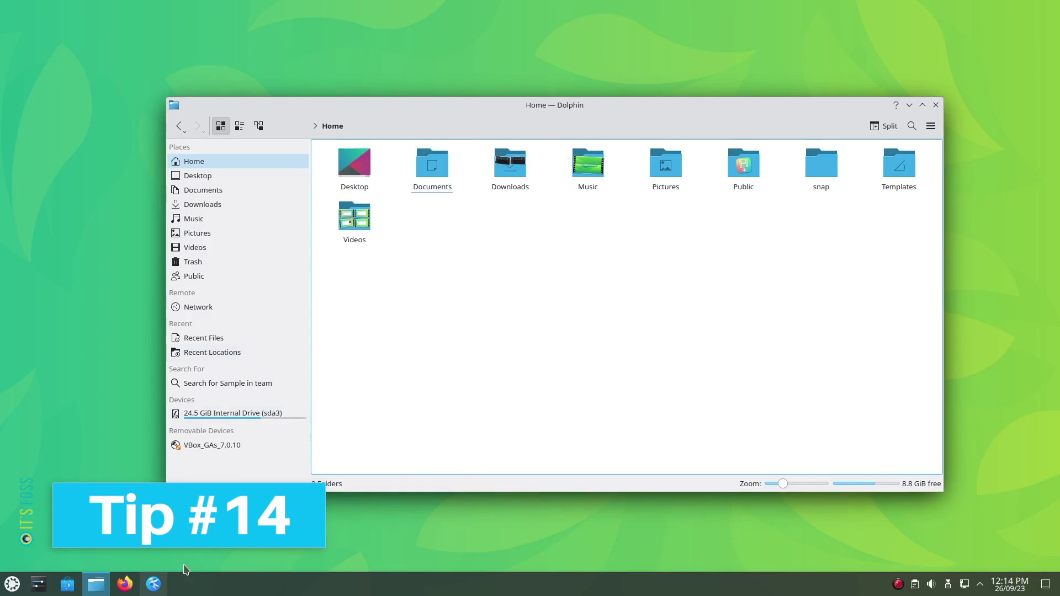
left_click(154, 584)
right_click(358, 257)
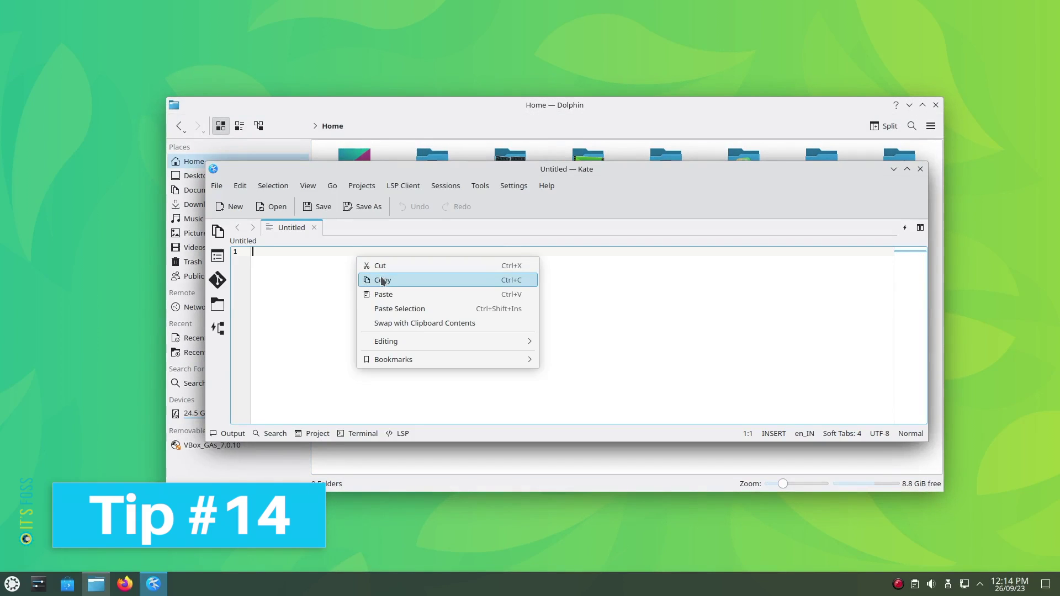
left_click(386, 294)
left_click_drag(252, 254, 280, 256)
left_click(356, 257)
- Copy the Music folder video's location and paste it into Kate on a new line
left_click(420, 102)
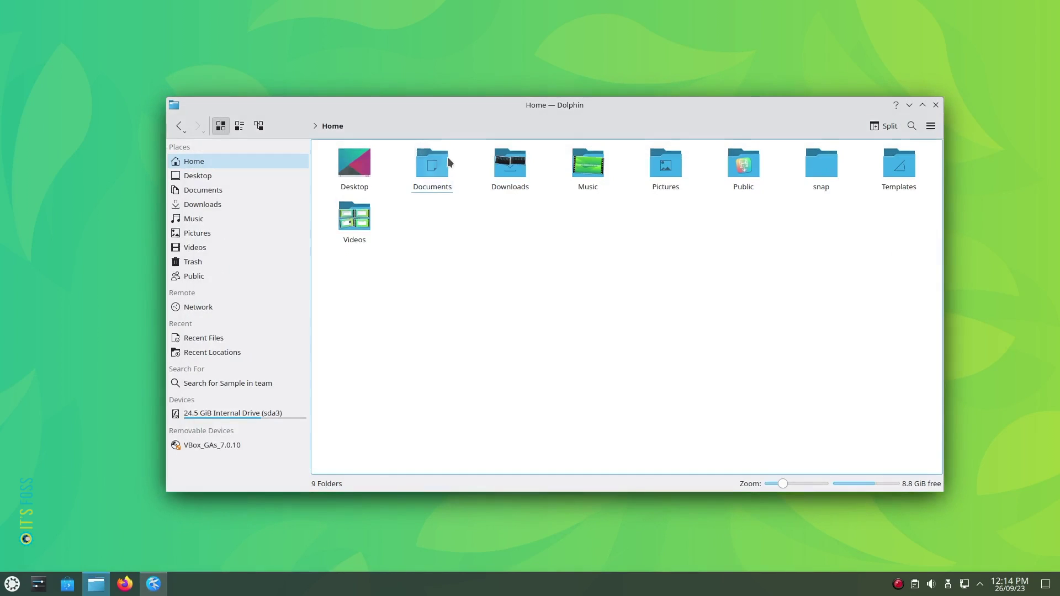
left_click(586, 166)
right_click(353, 172)
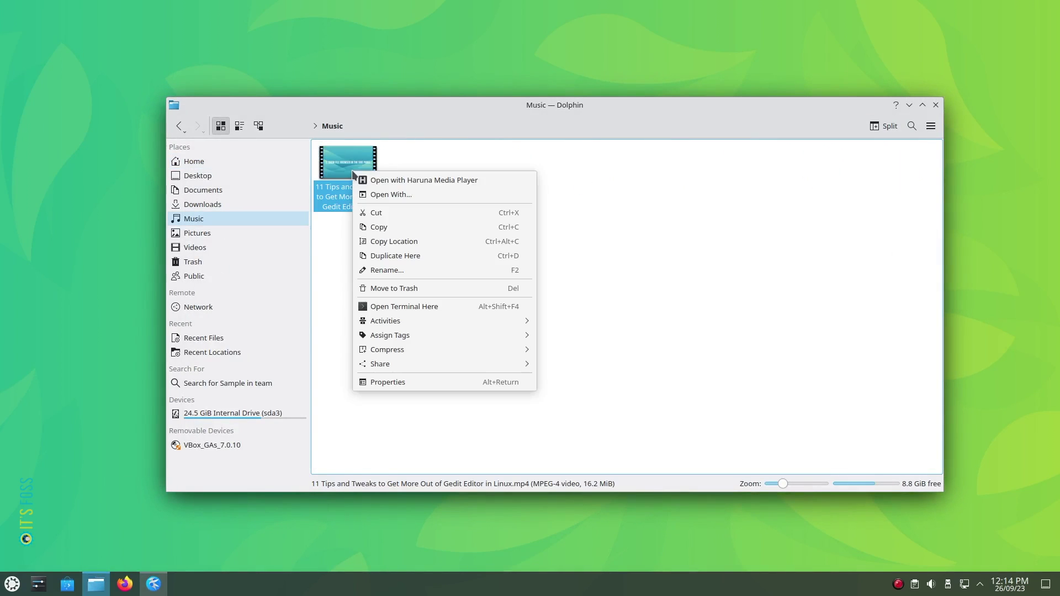
left_click(399, 243)
left_click(154, 584)
key("Return")
key("Return")
key("Return")
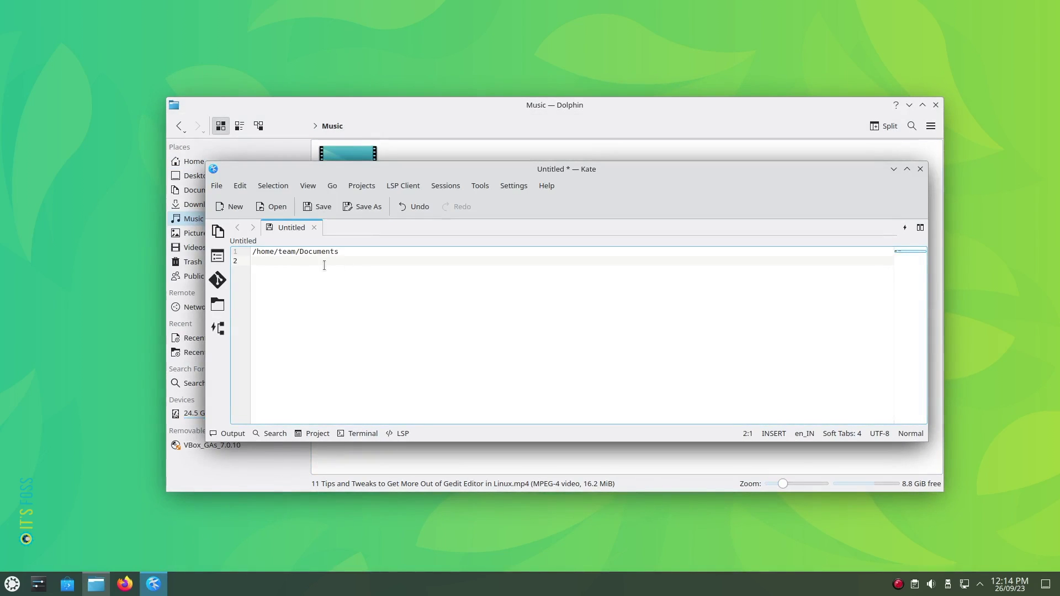
right_click(272, 277)
left_click(308, 314)
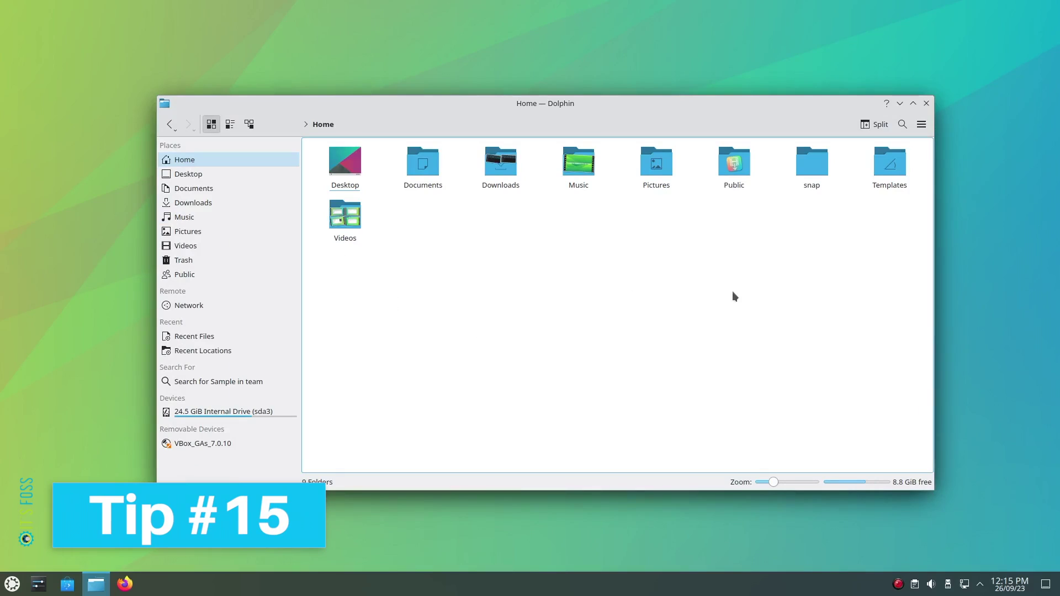
- In Configure Dolphin's Context Menu page, tick the Delete service and apply
left_click(921, 125)
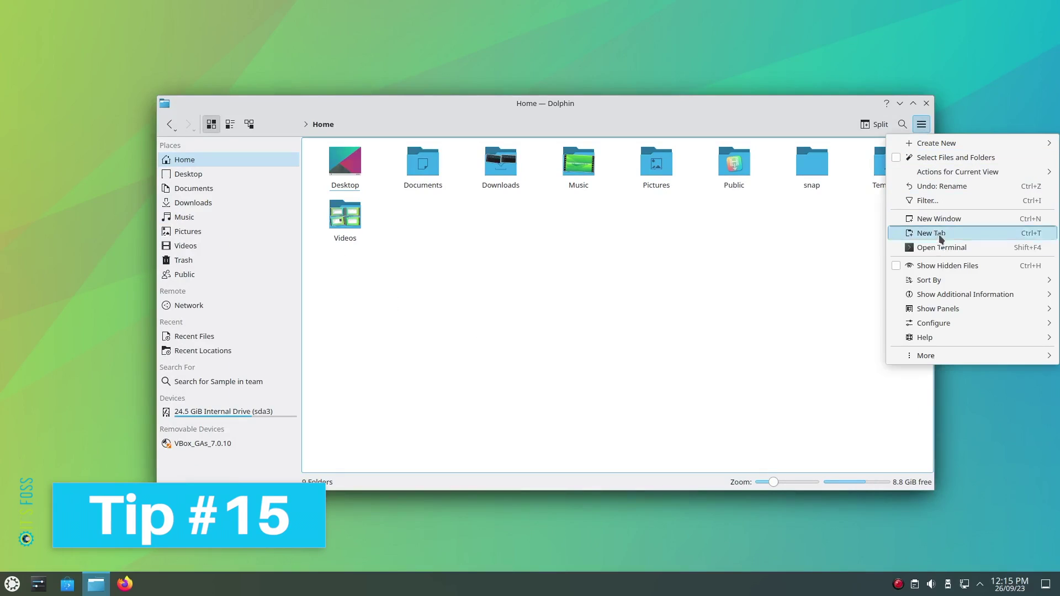
mouse_move(943, 323)
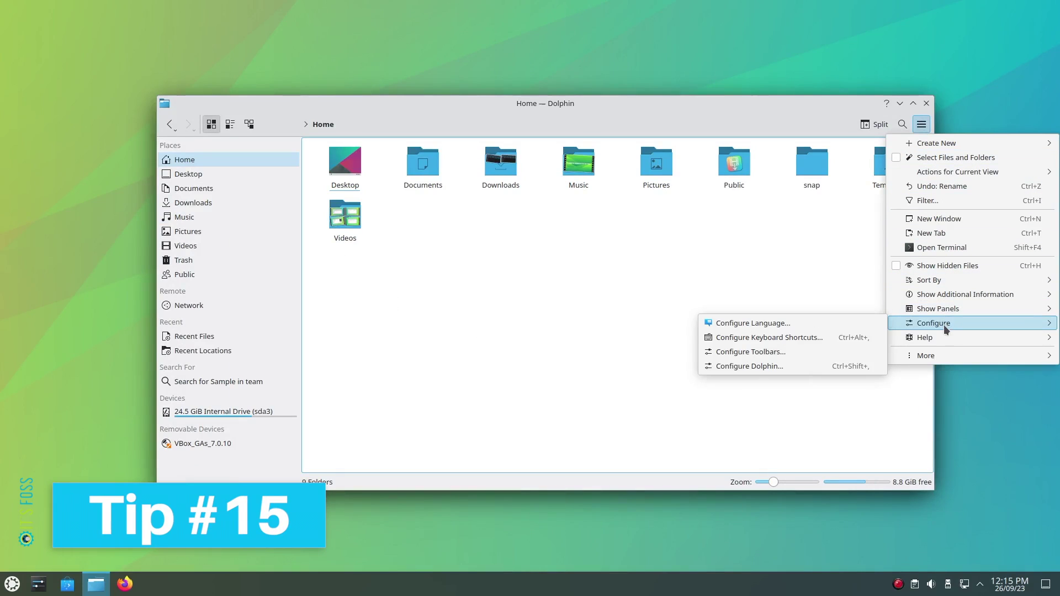
left_click(774, 367)
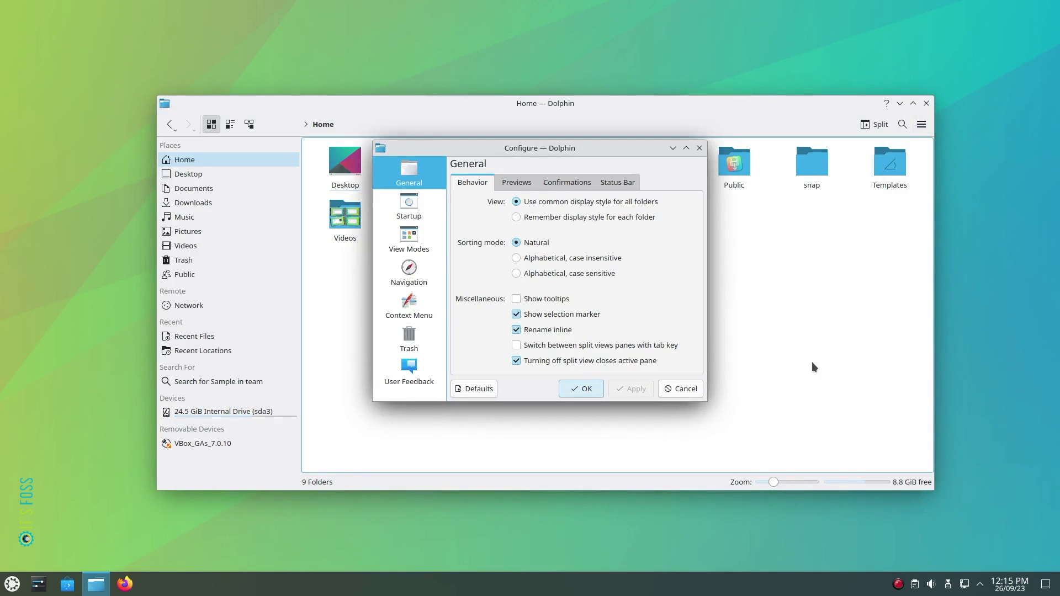
left_click(422, 310)
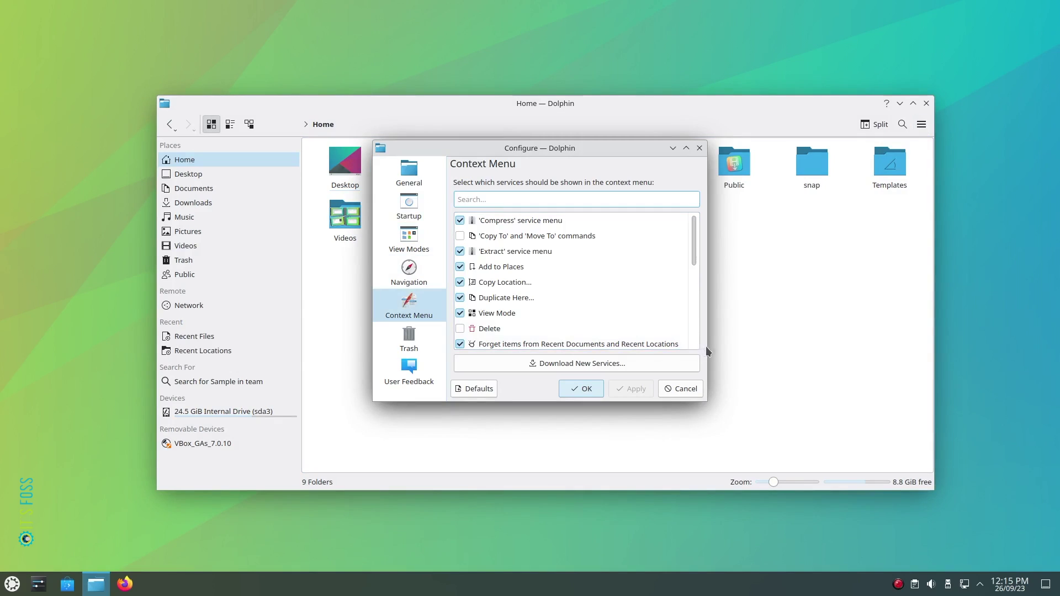
left_click_drag(709, 347, 864, 338)
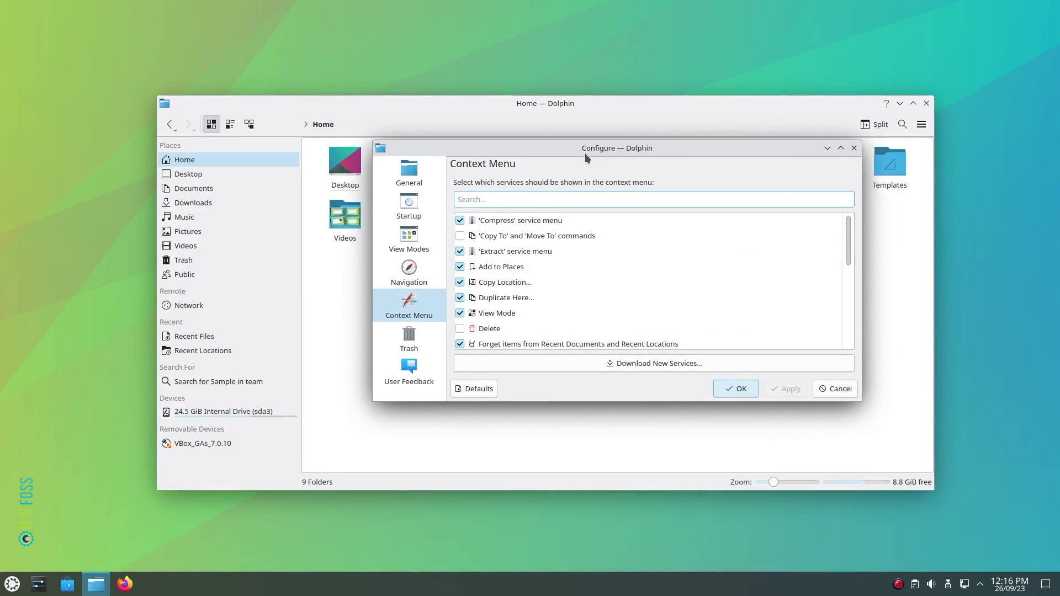
left_click_drag(583, 153, 376, 139)
right_click(743, 211)
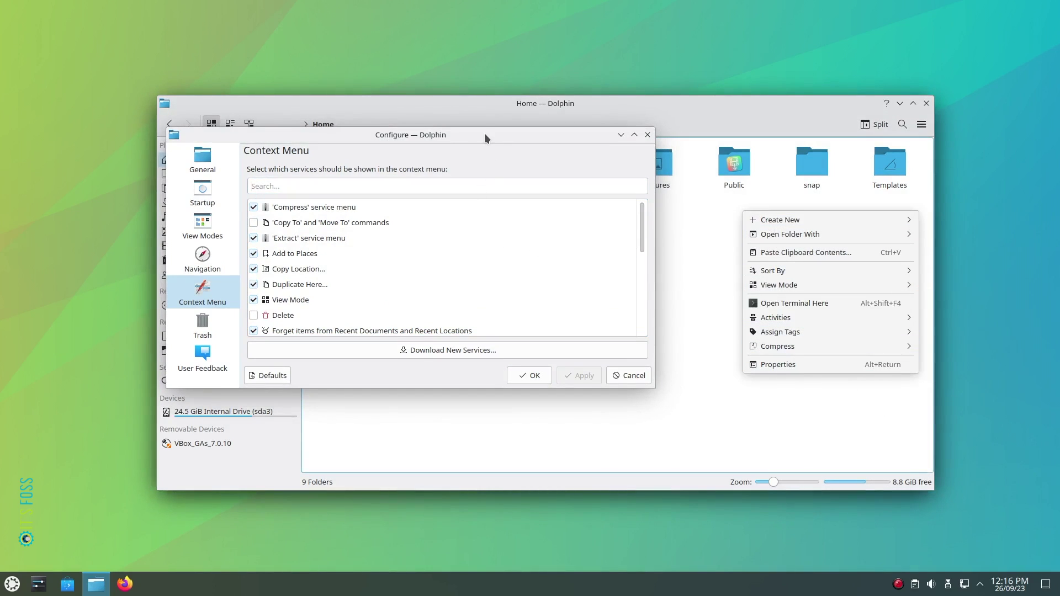
scroll(304, 240, "down", 5)
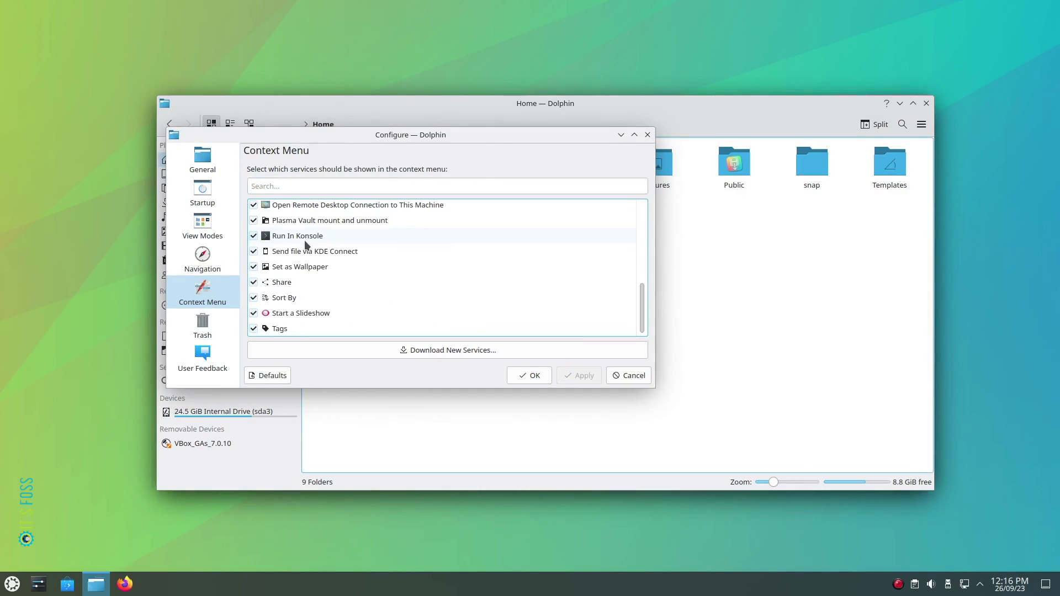
left_click_drag(327, 138, 368, 149)
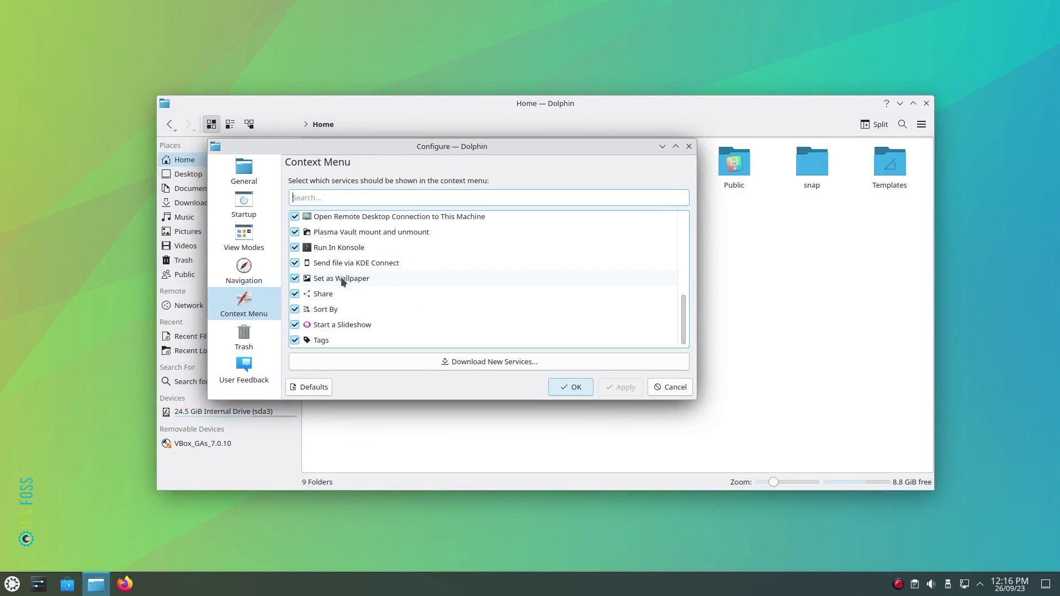
scroll(345, 320, "up", 5)
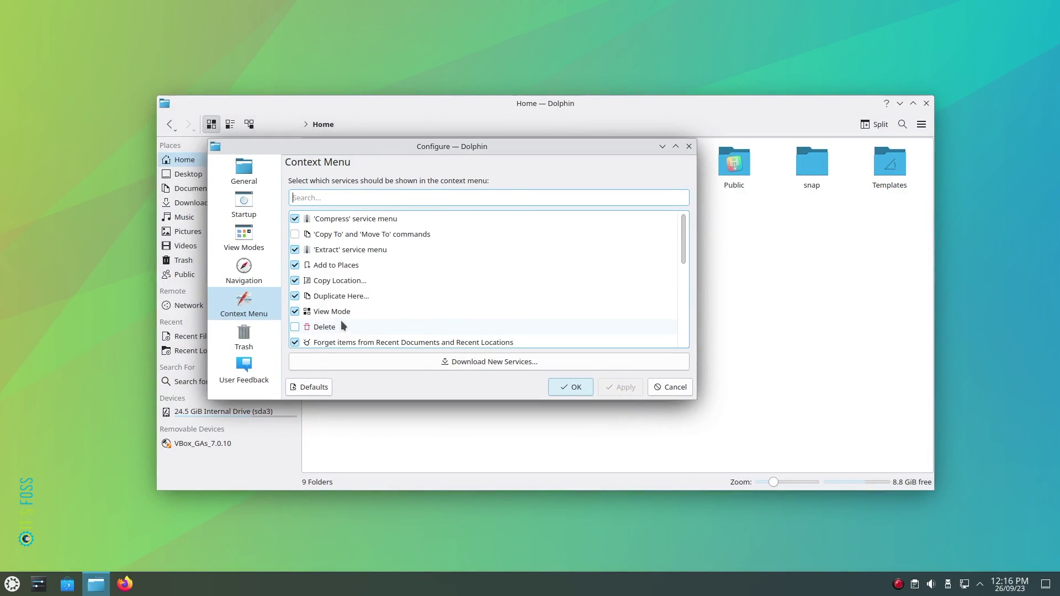
left_click(295, 327)
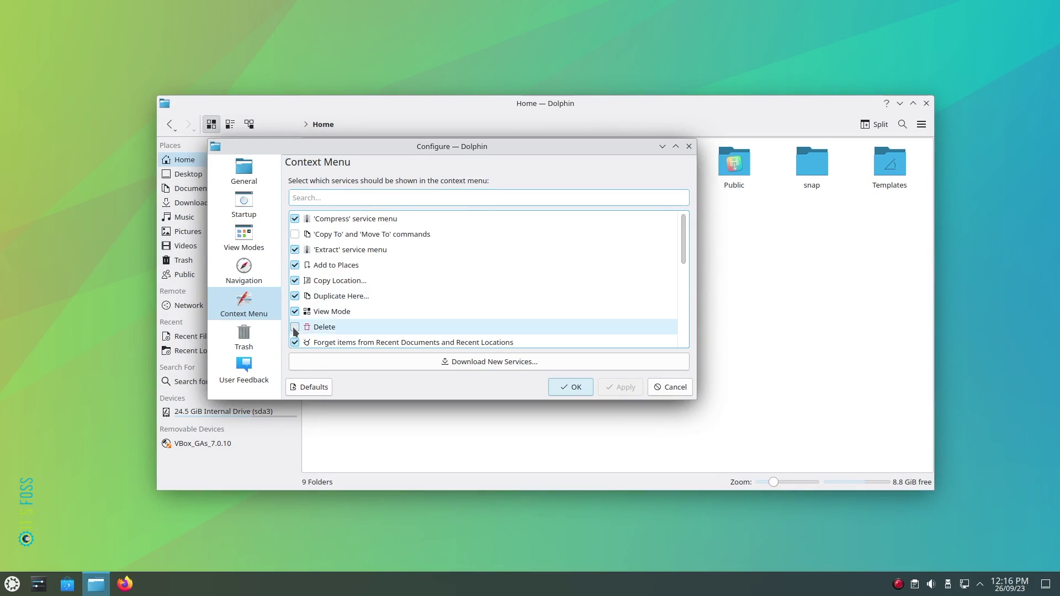
left_click(612, 387)
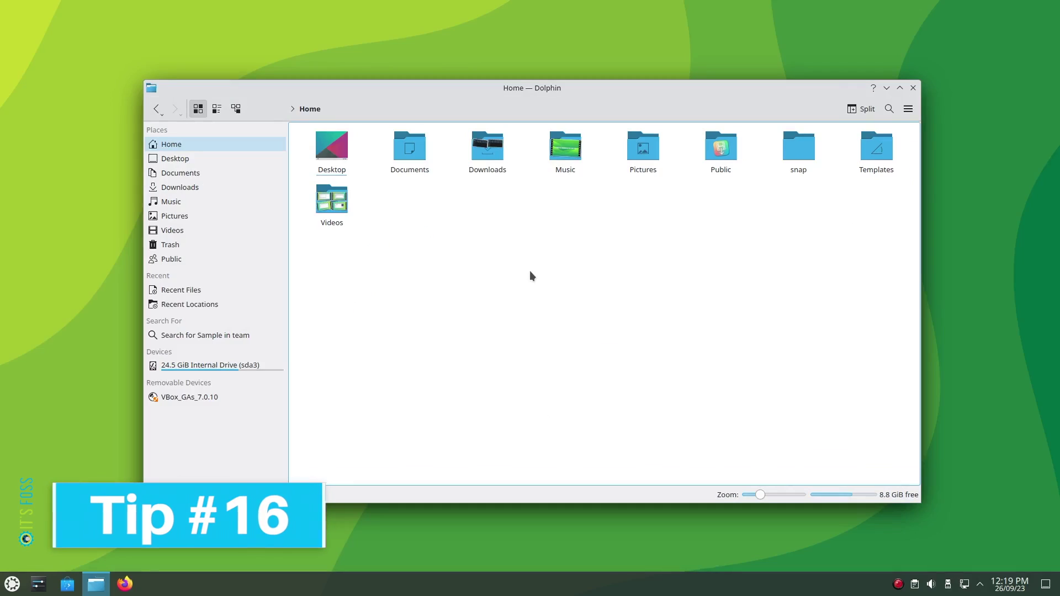
- Hide the Removable Devices and Devices Places sections, then turn on Show All Entries
right_click(173, 382)
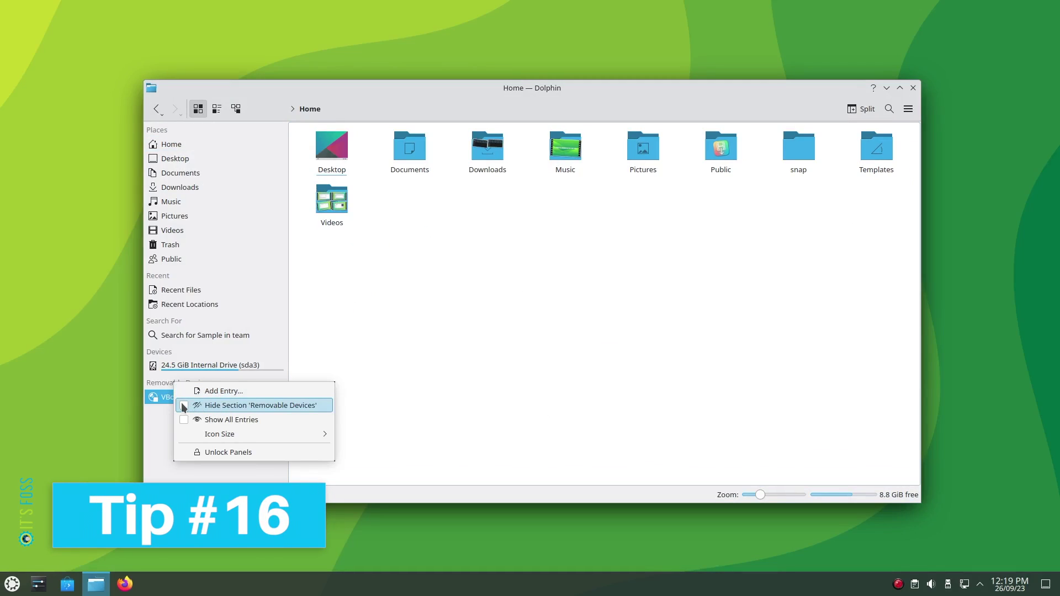
left_click(184, 406)
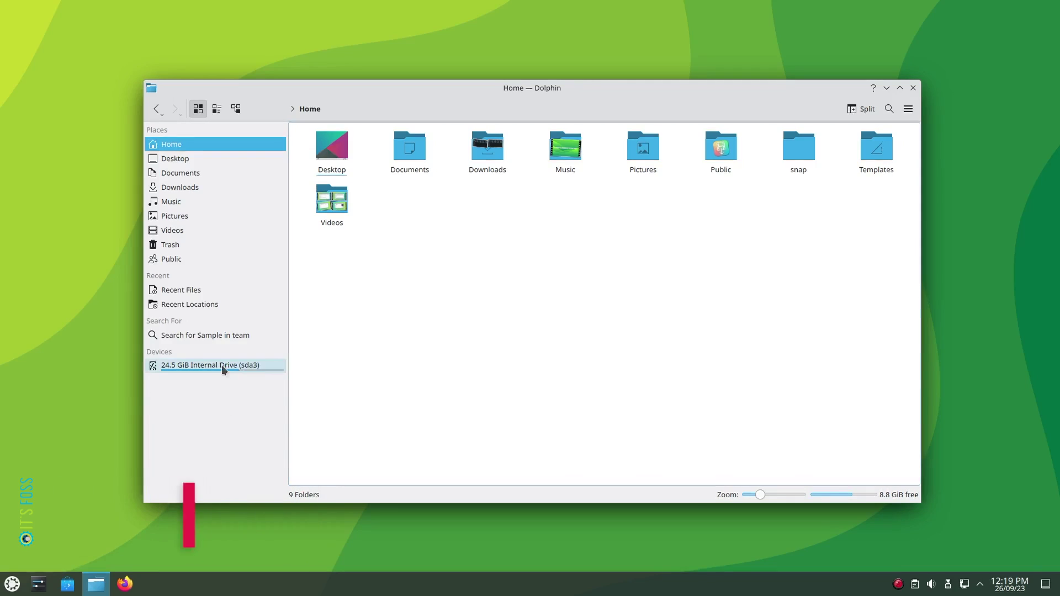
right_click(159, 359)
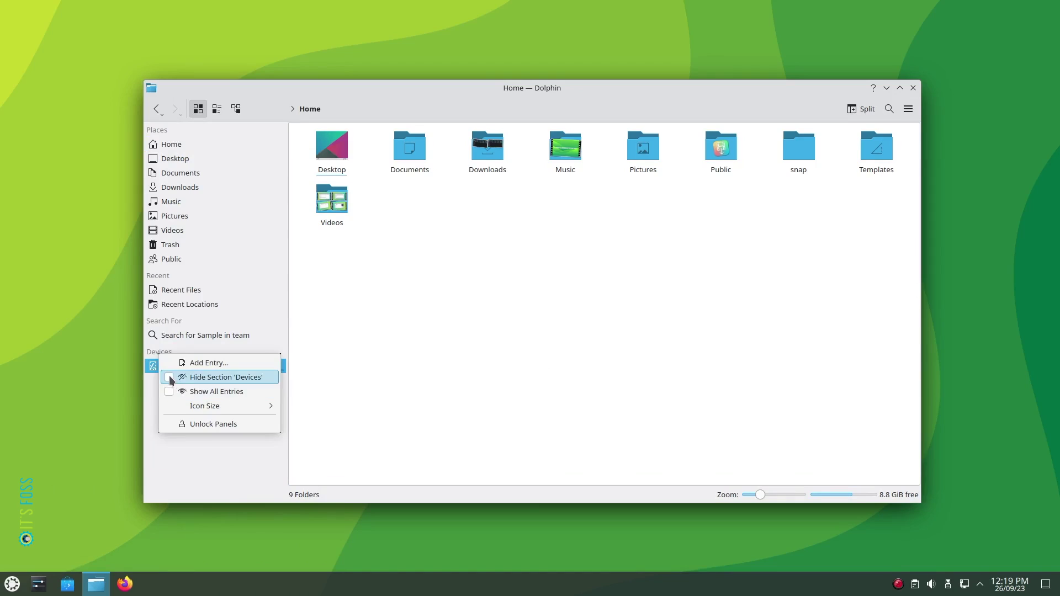
left_click(168, 377)
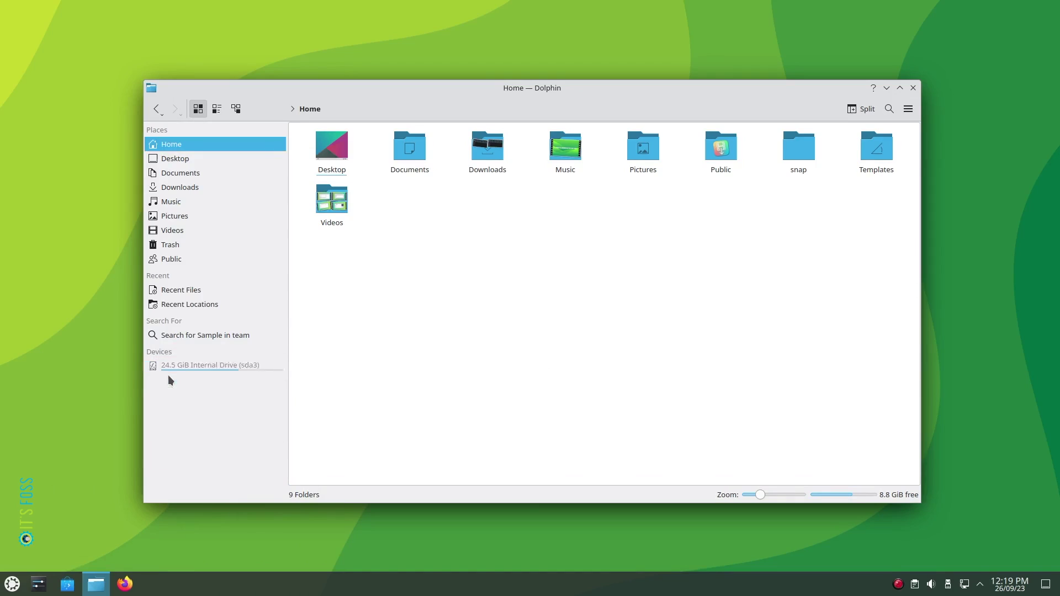
right_click(154, 284)
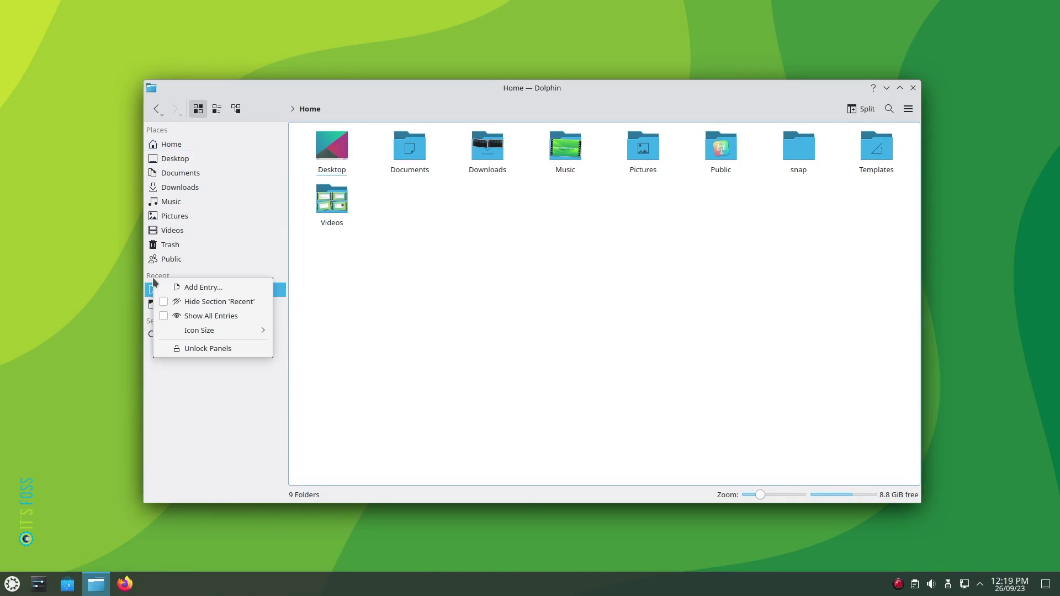
left_click(164, 318)
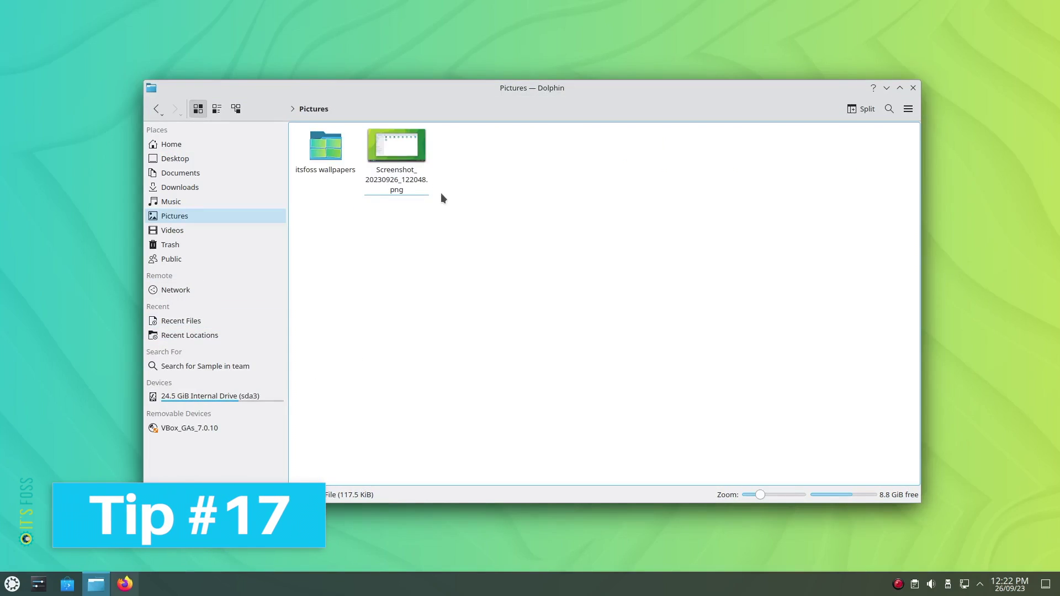
left_click(410, 152)
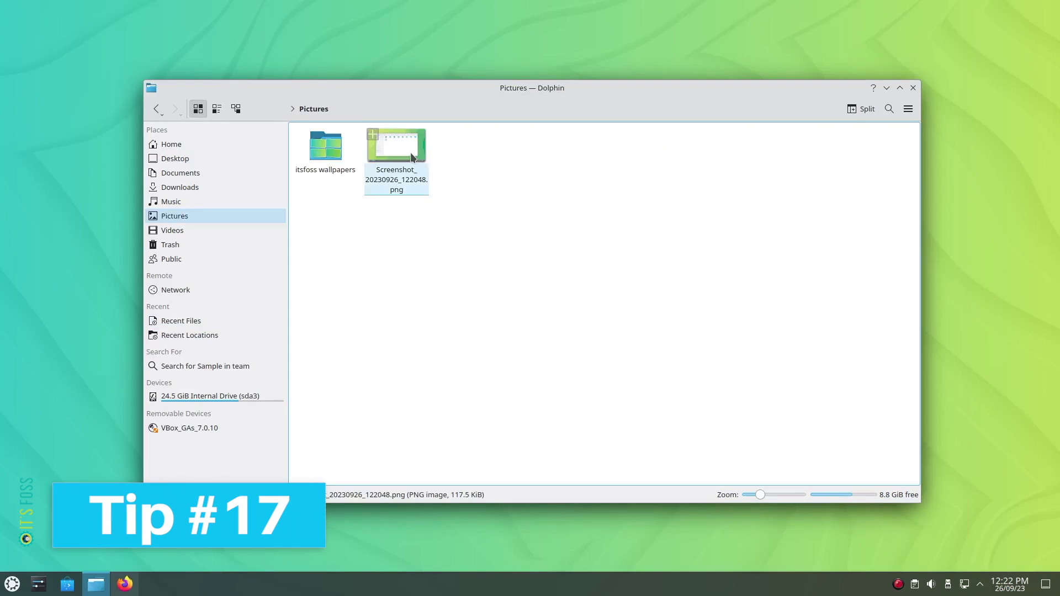
right_click(410, 152)
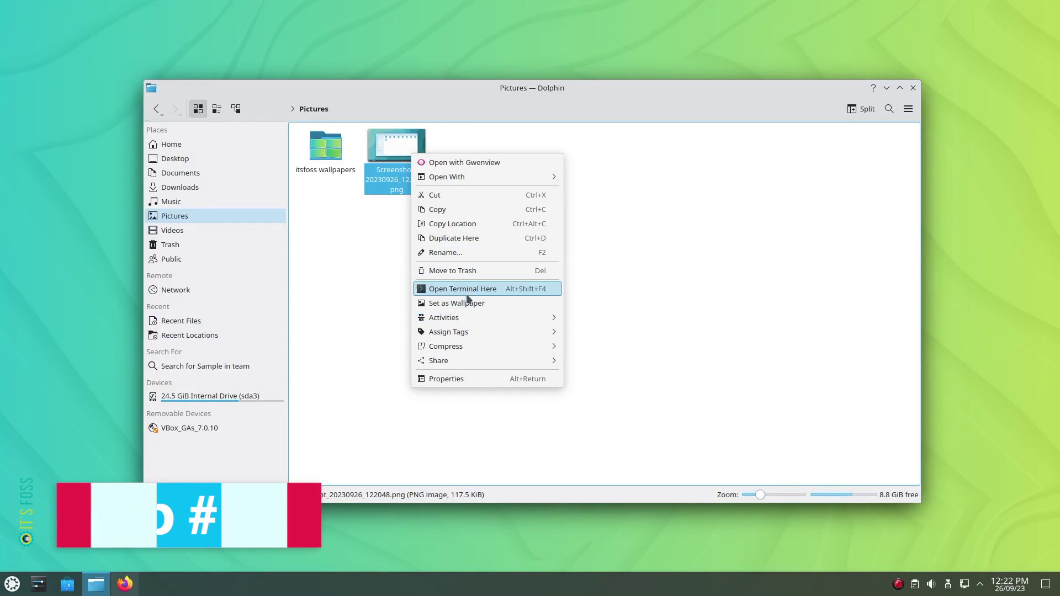
left_click(687, 229)
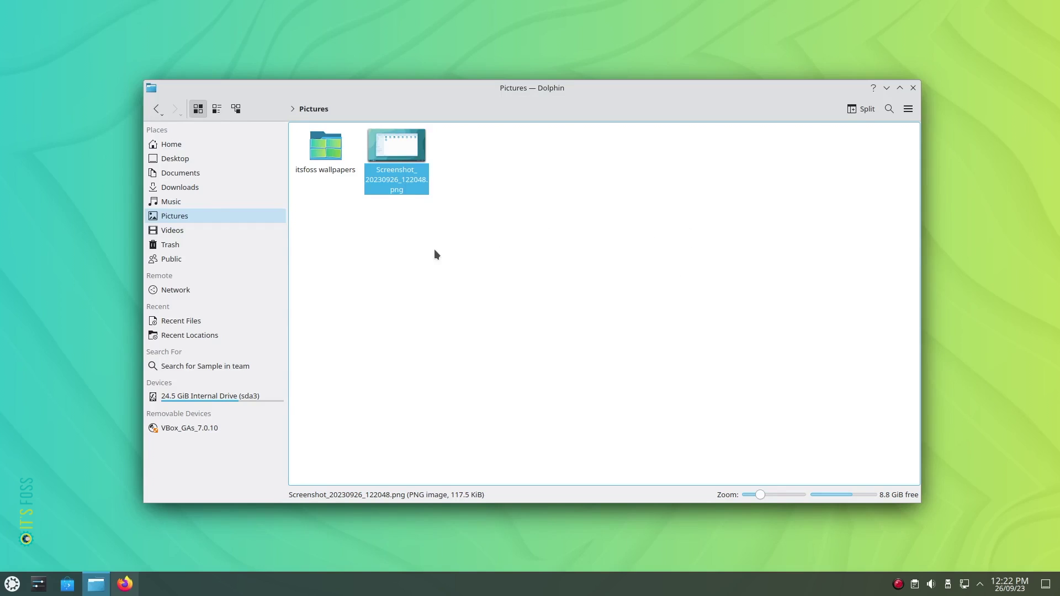
left_click(419, 255)
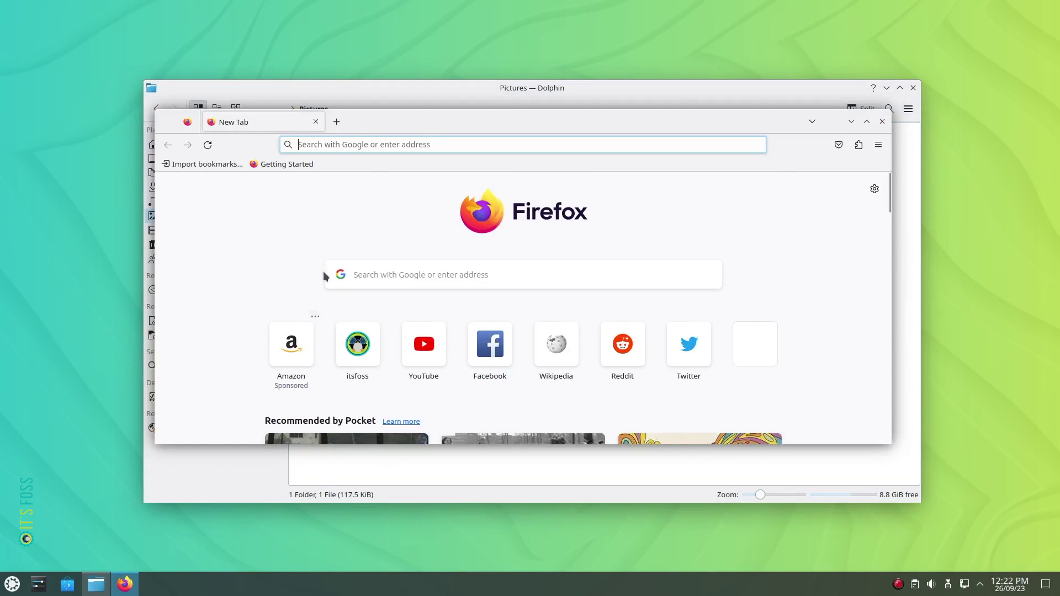
- Search the web for 'kde service menu reimage' and open the KDE Store ReImage page
left_click(362, 145)
type("kde serv")
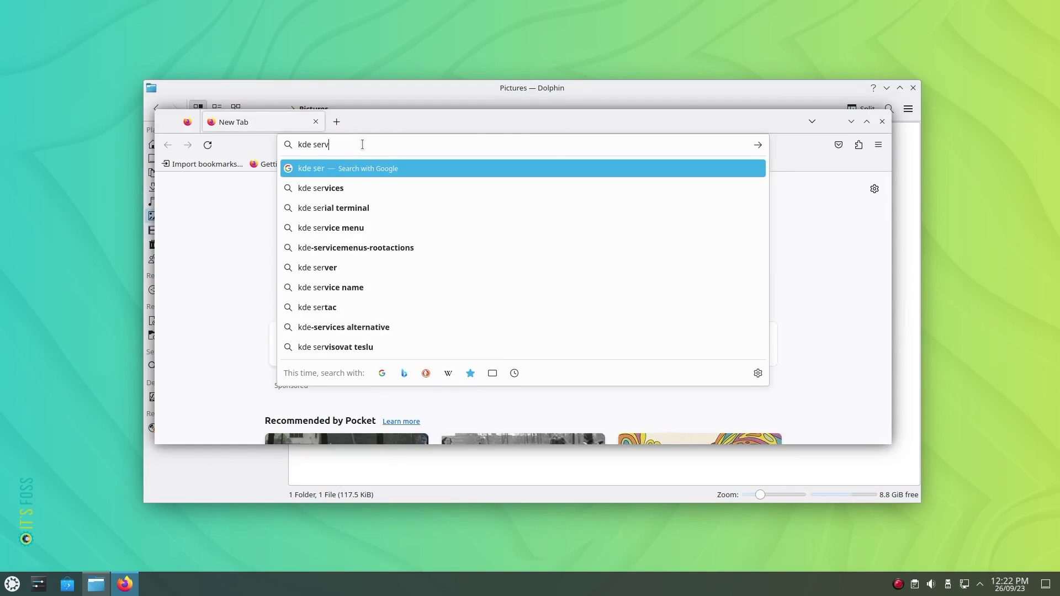
type("ice menu reimage")
key("Return")
left_click(336, 294)
- Download kde-service-menu-reimage_2.5_all.deb from the Files list, then close Firefox
scroll(575, 303, "down", 3)
scroll(552, 304, "down", 5)
left_click(356, 279)
scroll(457, 336, "down", 2)
scroll(571, 293, "up", 1)
left_click_drag(514, 297, 627, 288)
left_click(528, 291)
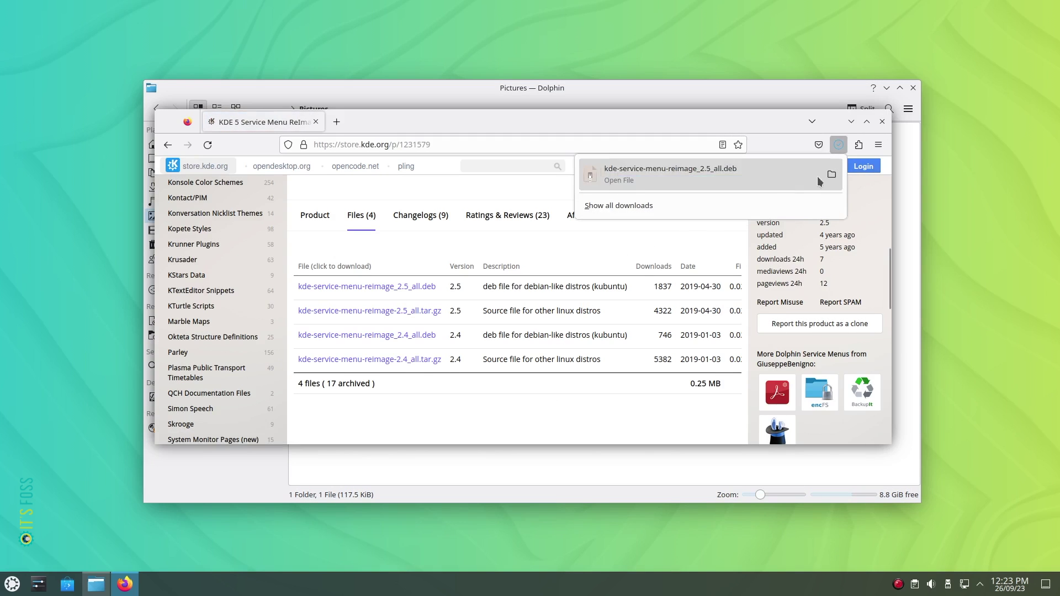
left_click(881, 122)
- Open the ReImage .deb from Downloads in QApt and install it with its 9 additional packages
left_click(184, 186)
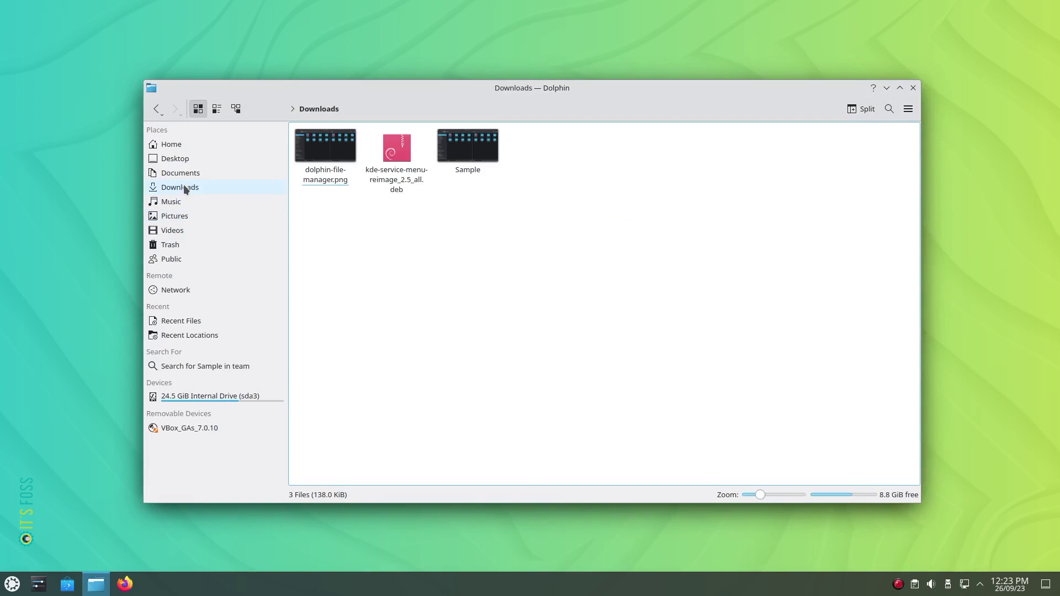
right_click(395, 151)
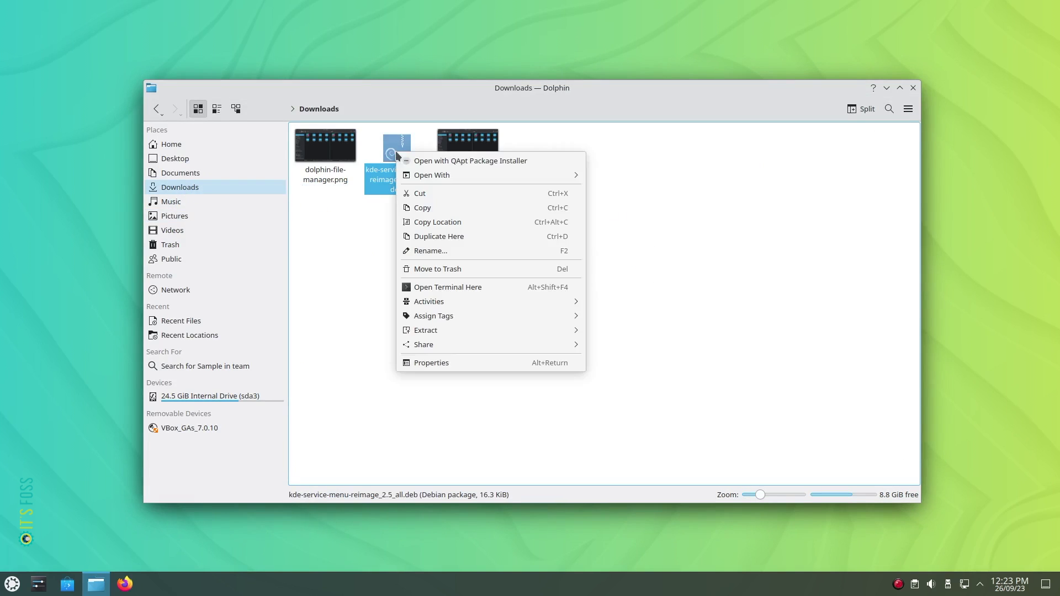
left_click(468, 158)
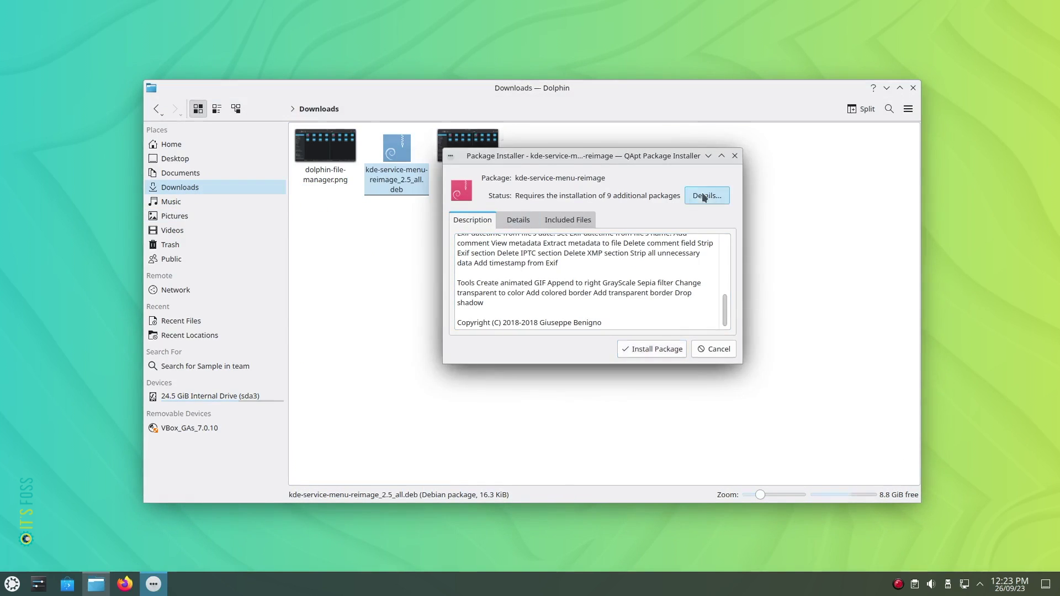
left_click(651, 349)
scroll(569, 263, "down", 2)
left_click(645, 310)
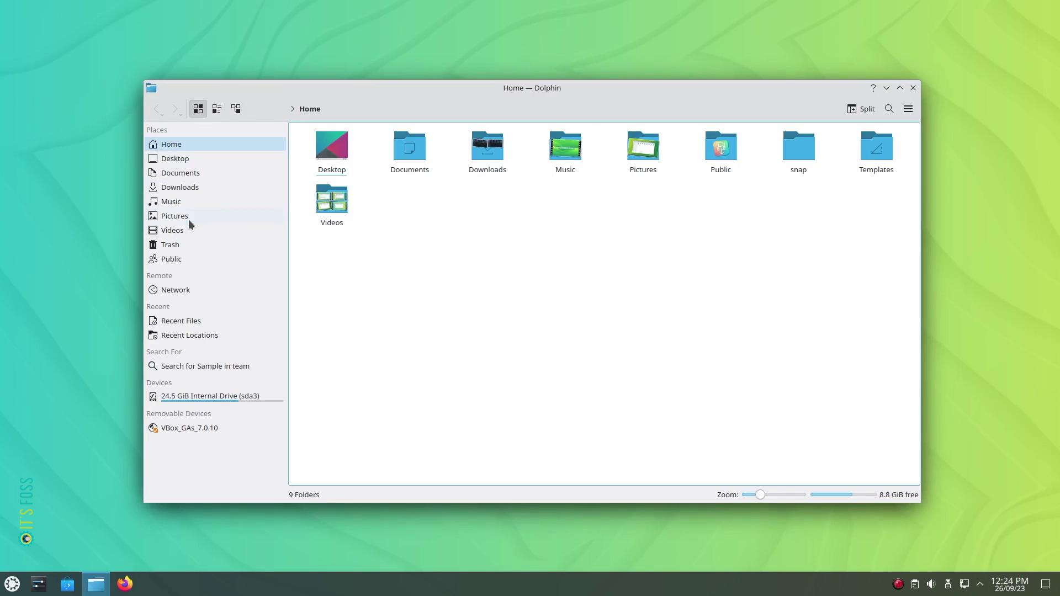
- Show the ReImage Compress and resize and Convert and rotate actions for the Pictures screenshot
left_click(189, 220)
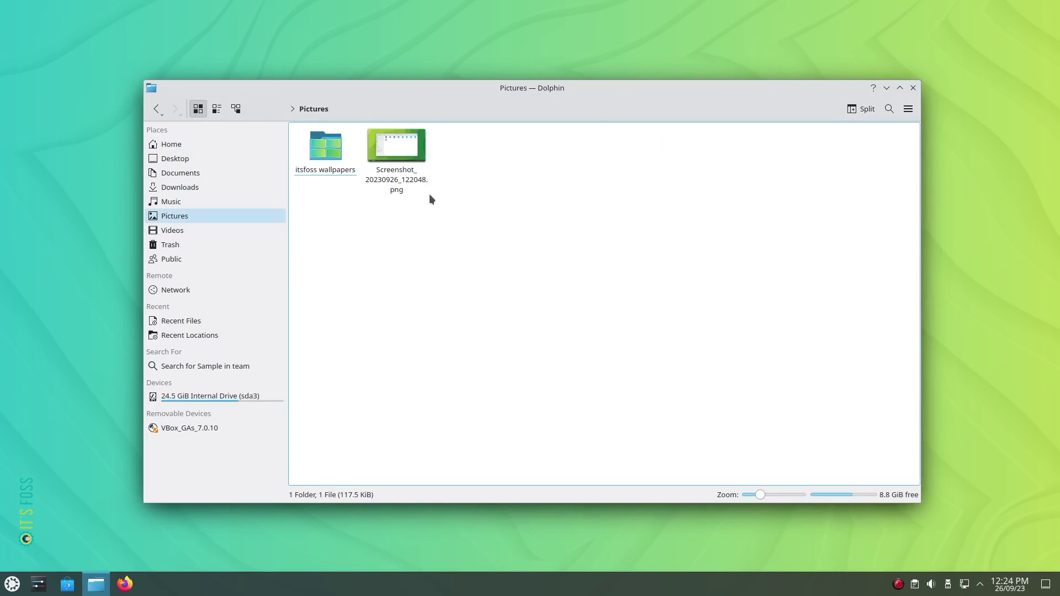
right_click(395, 150)
mouse_move(440, 286)
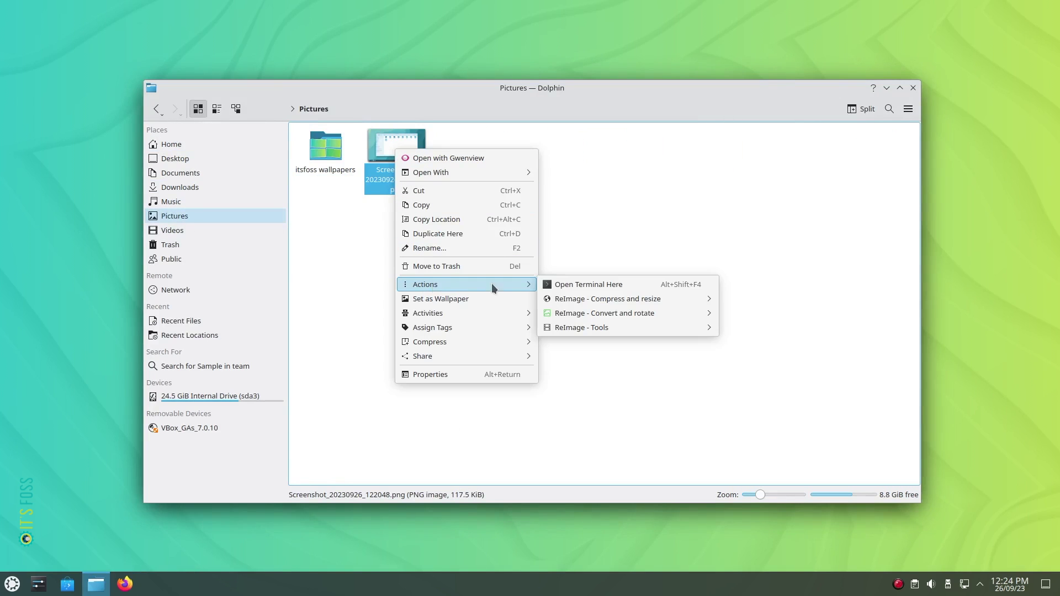
mouse_move(576, 300)
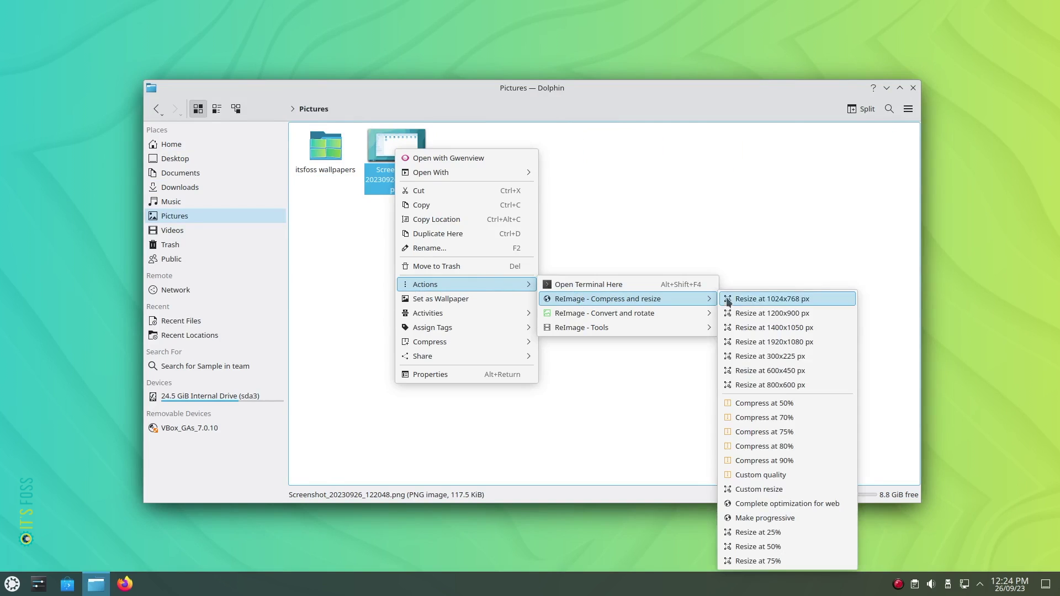
mouse_move(637, 316)
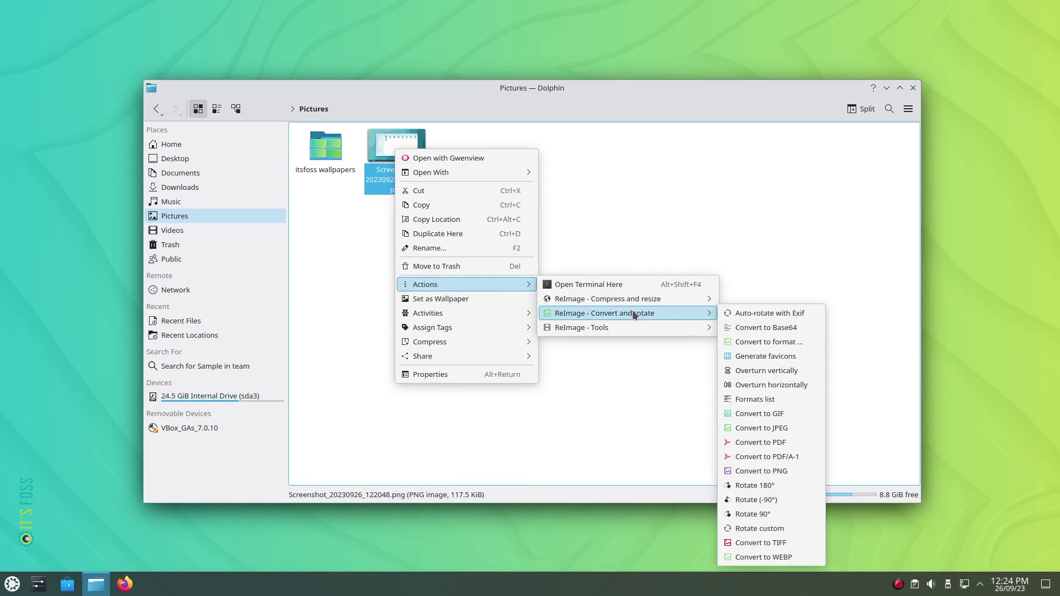